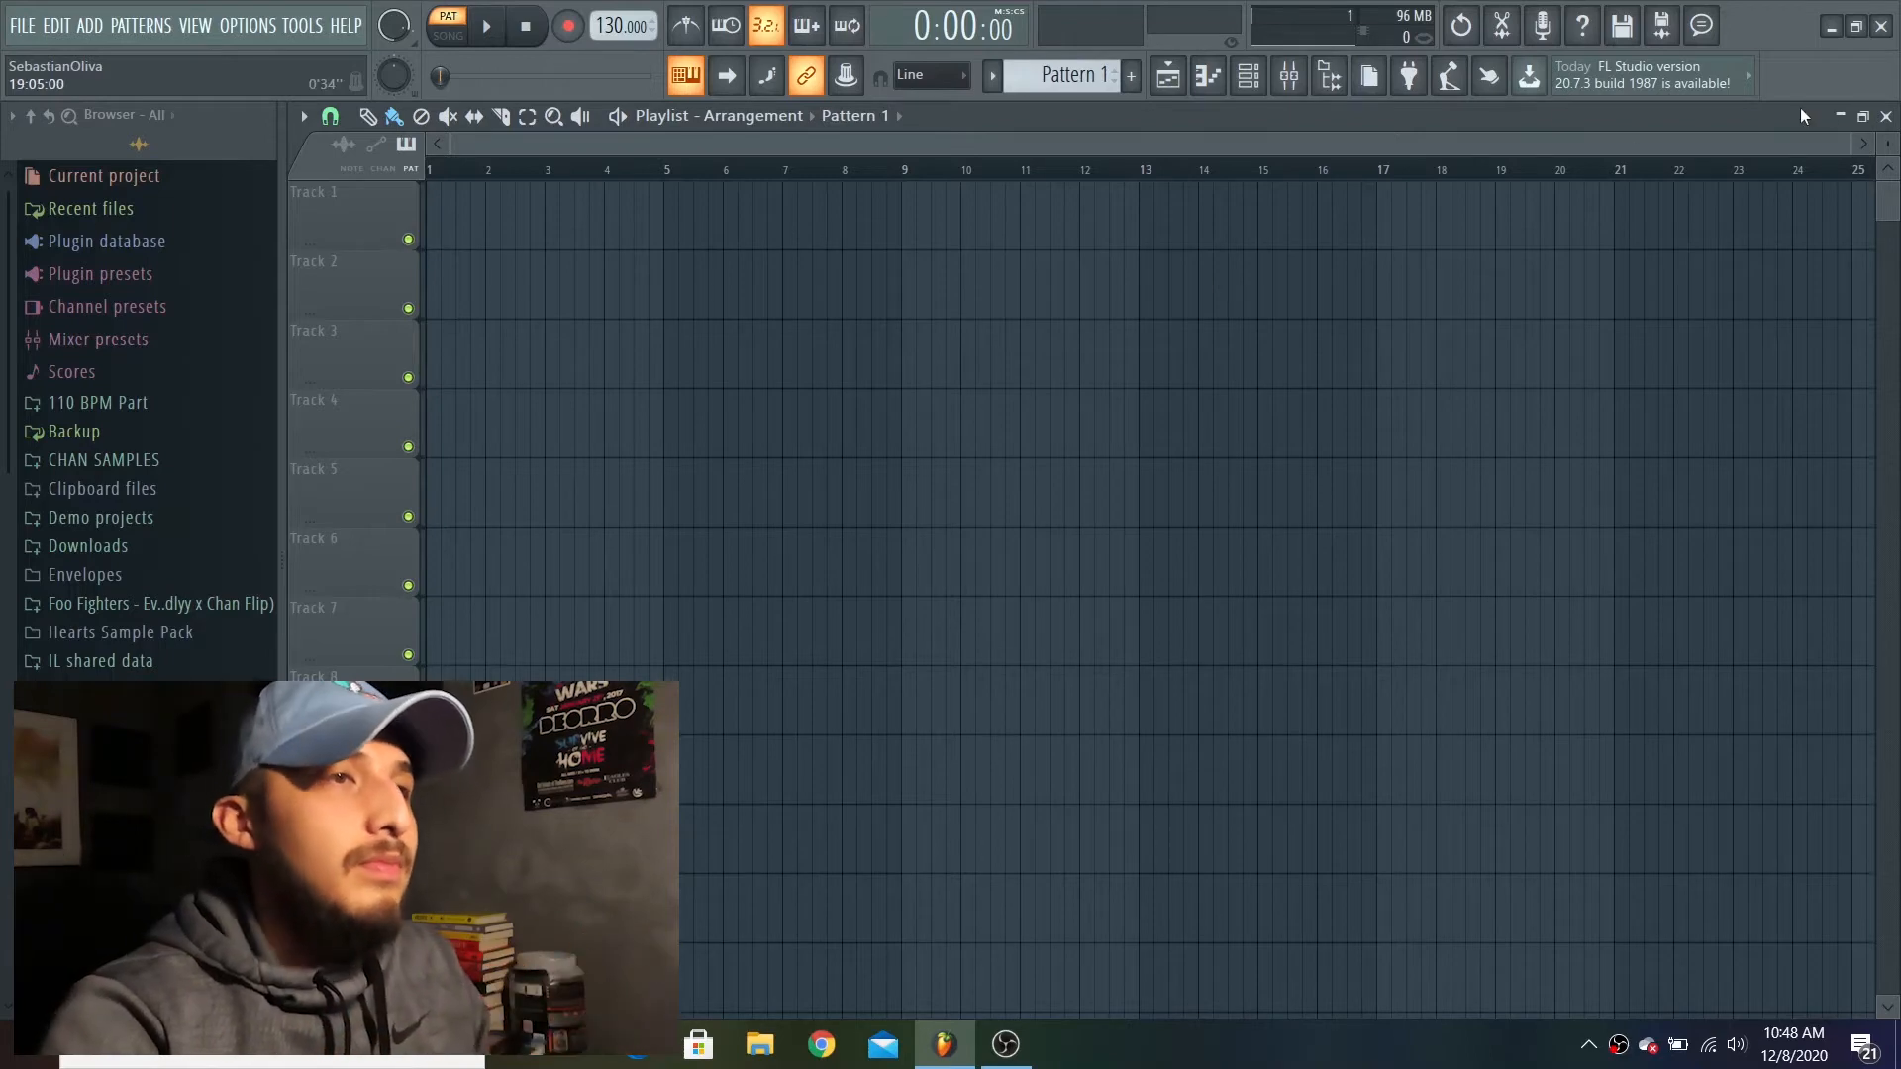
Step: Replace the playlist view with the mixer and move the mixer window higher in the workspace
click(1886, 116)
click(1672, 393)
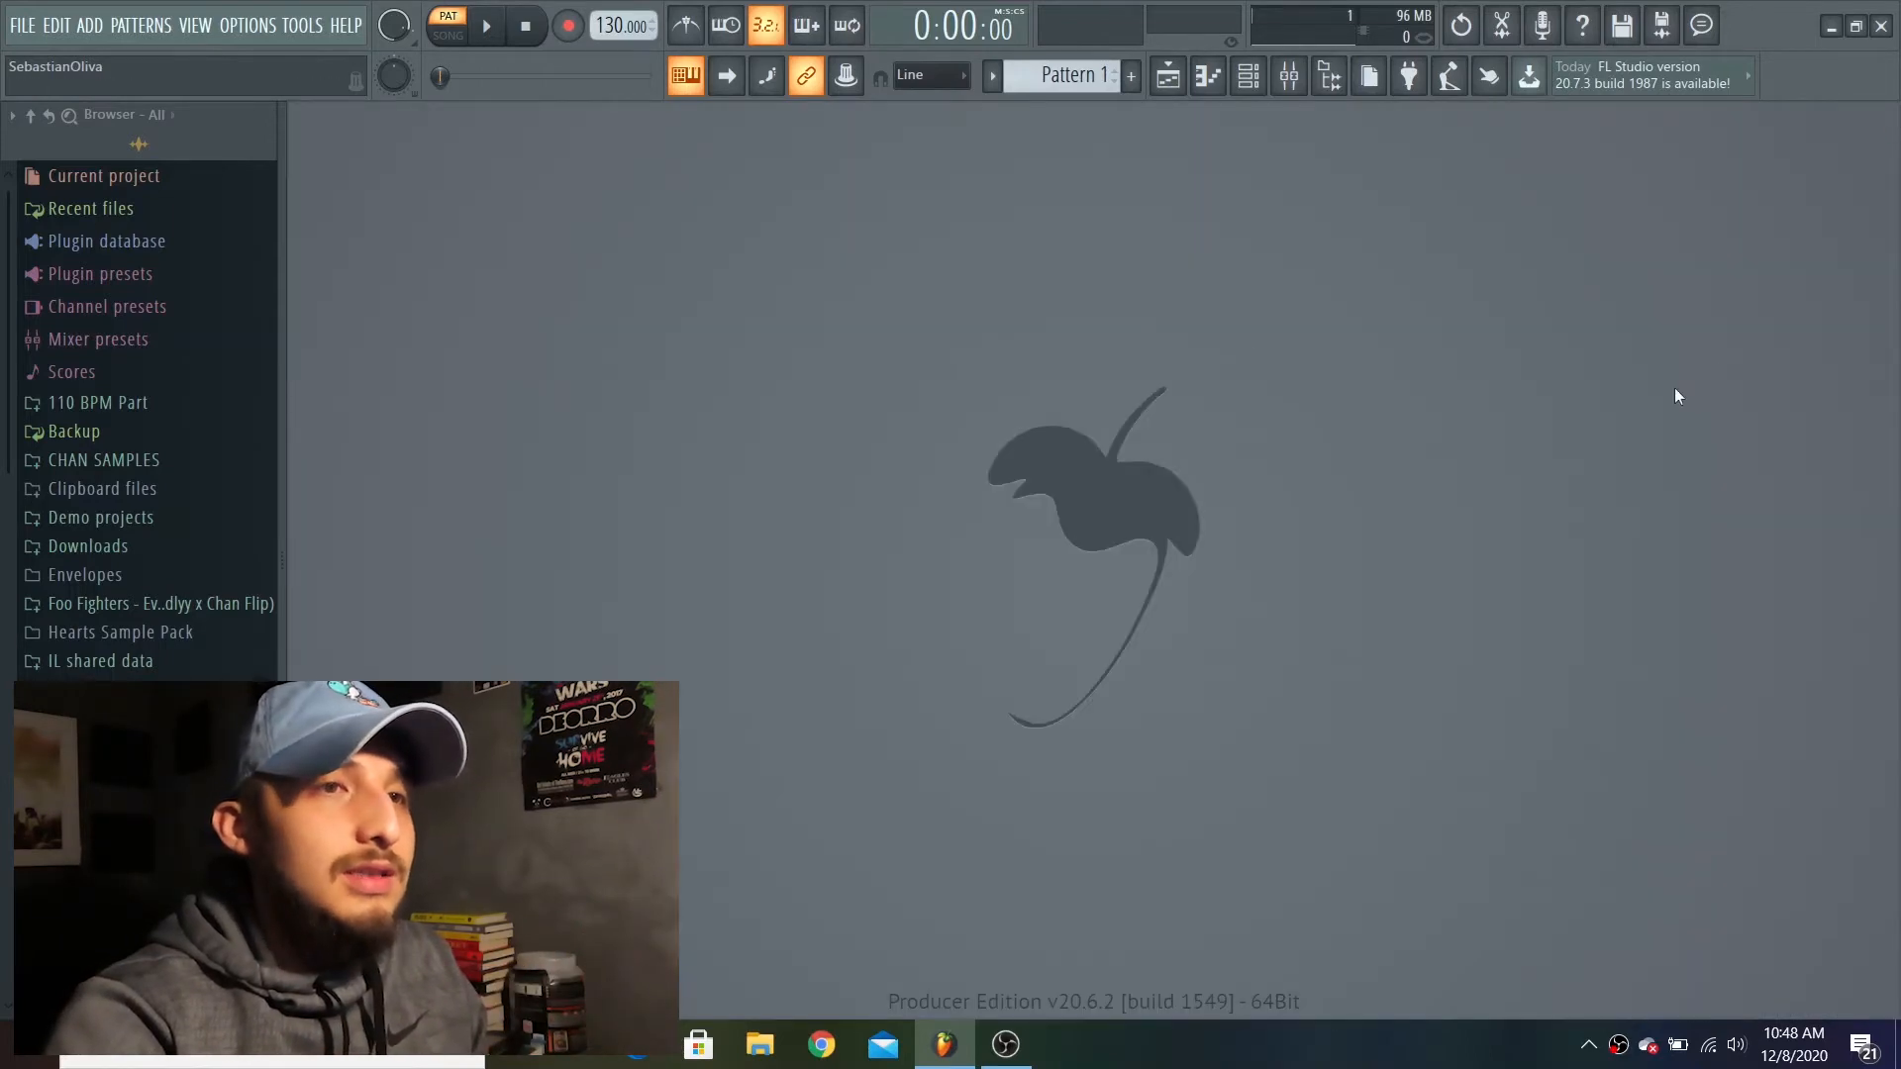
click(1289, 78)
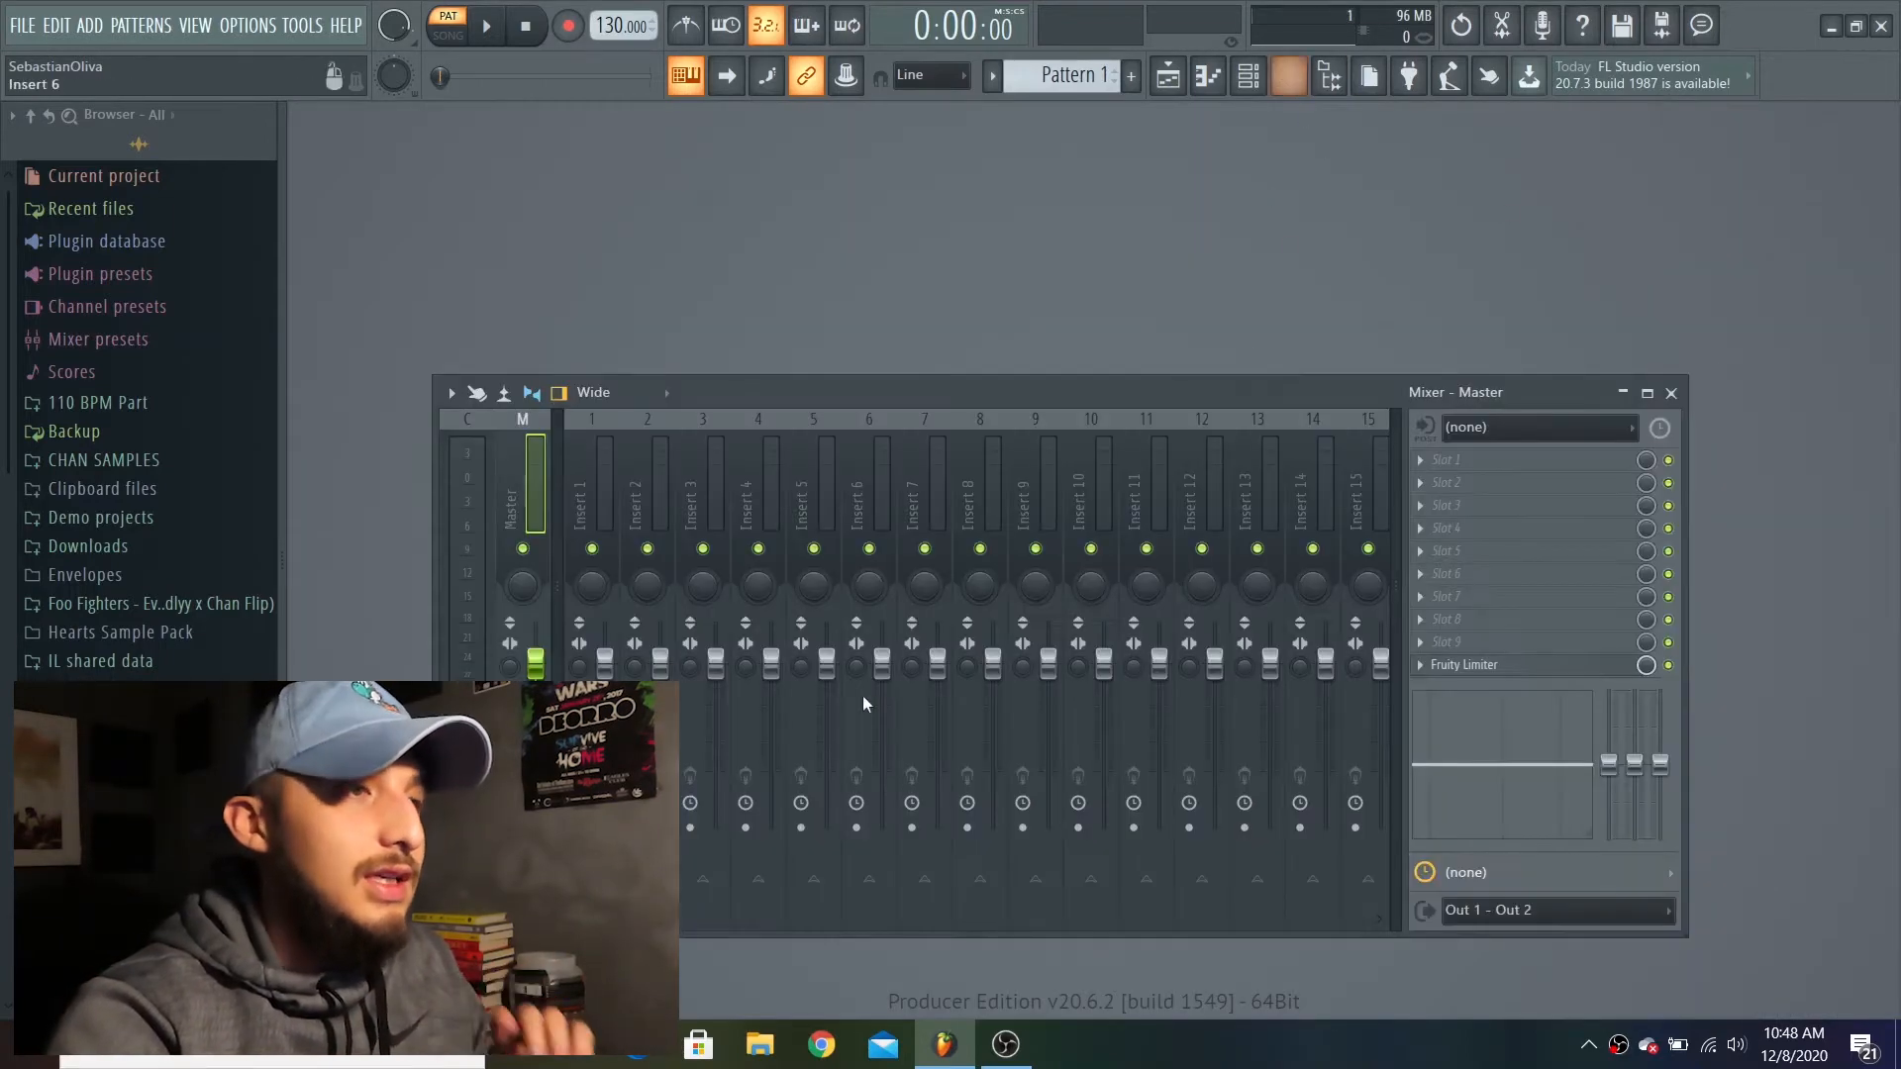
drag(1194, 396, 1202, 247)
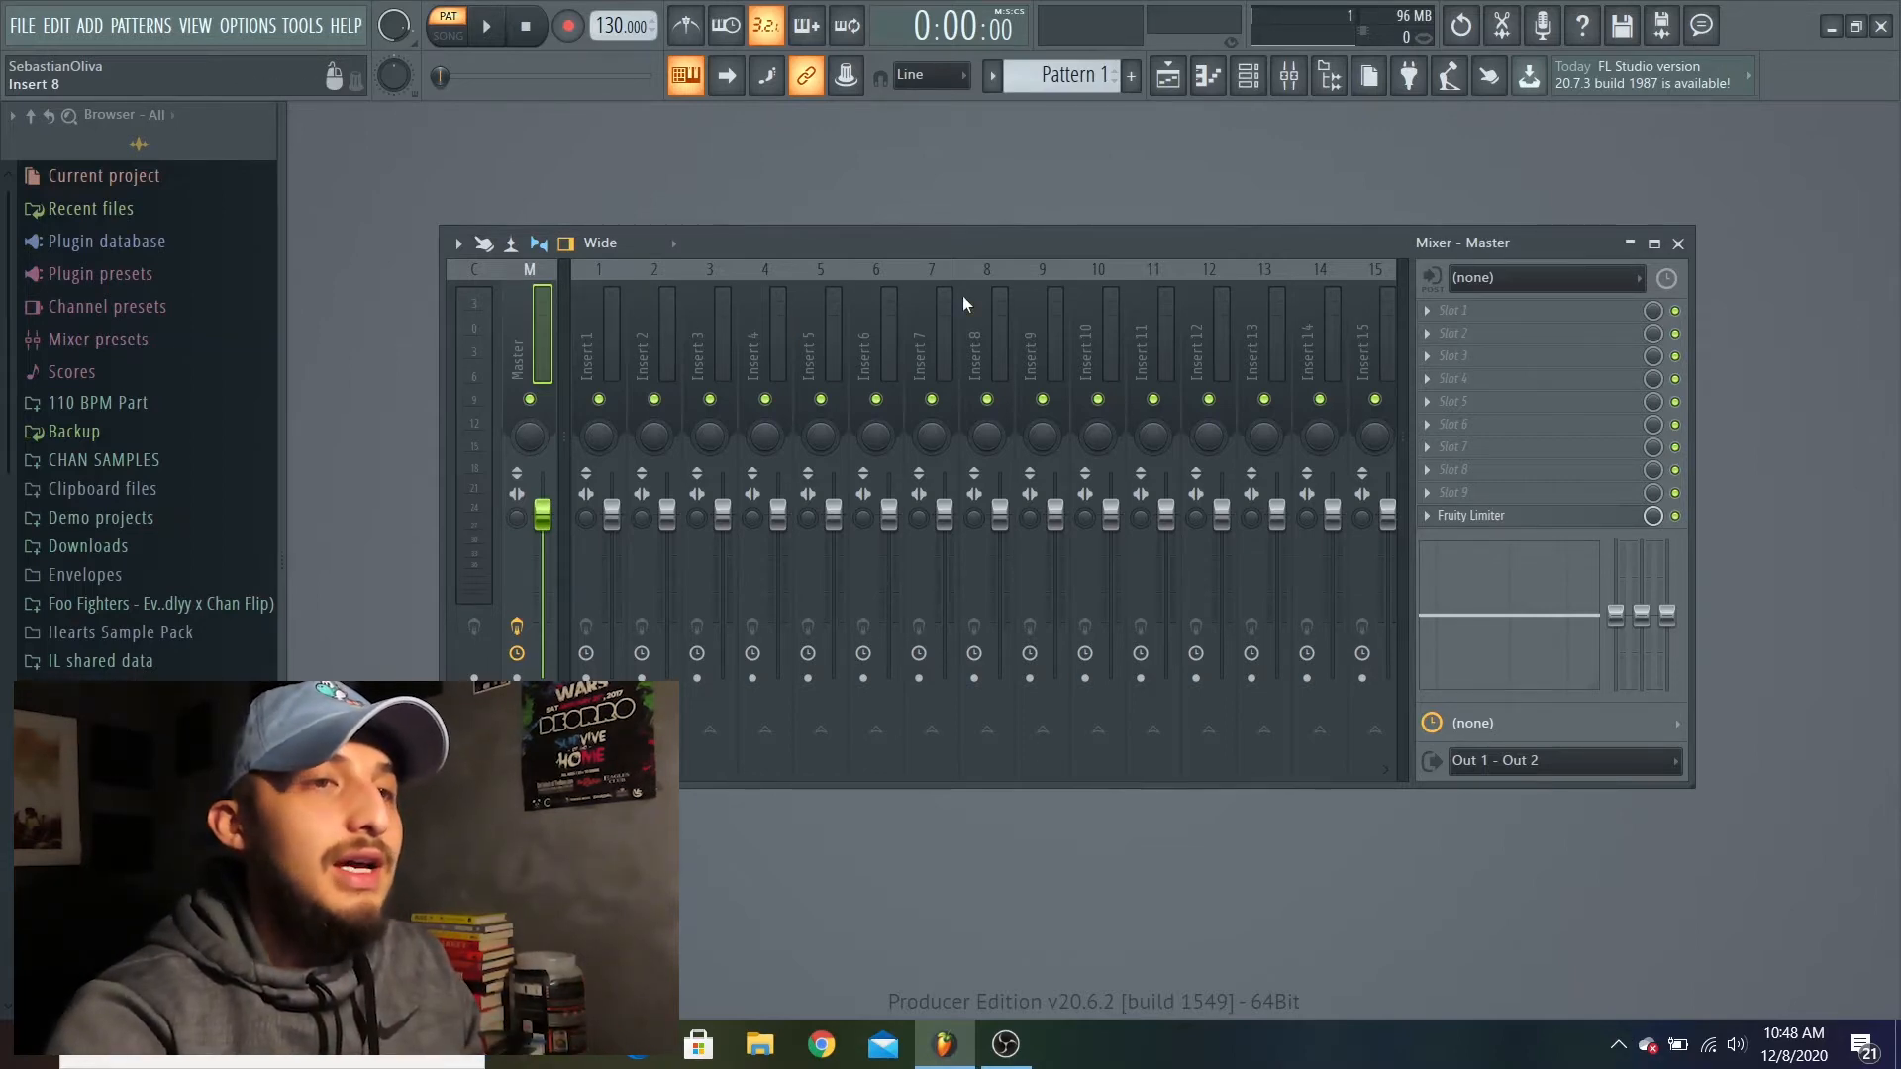
Step: Look over the effect plugins available for Insert 1 and its mixer controls, ending on the Master track
click(612, 327)
click(1471, 309)
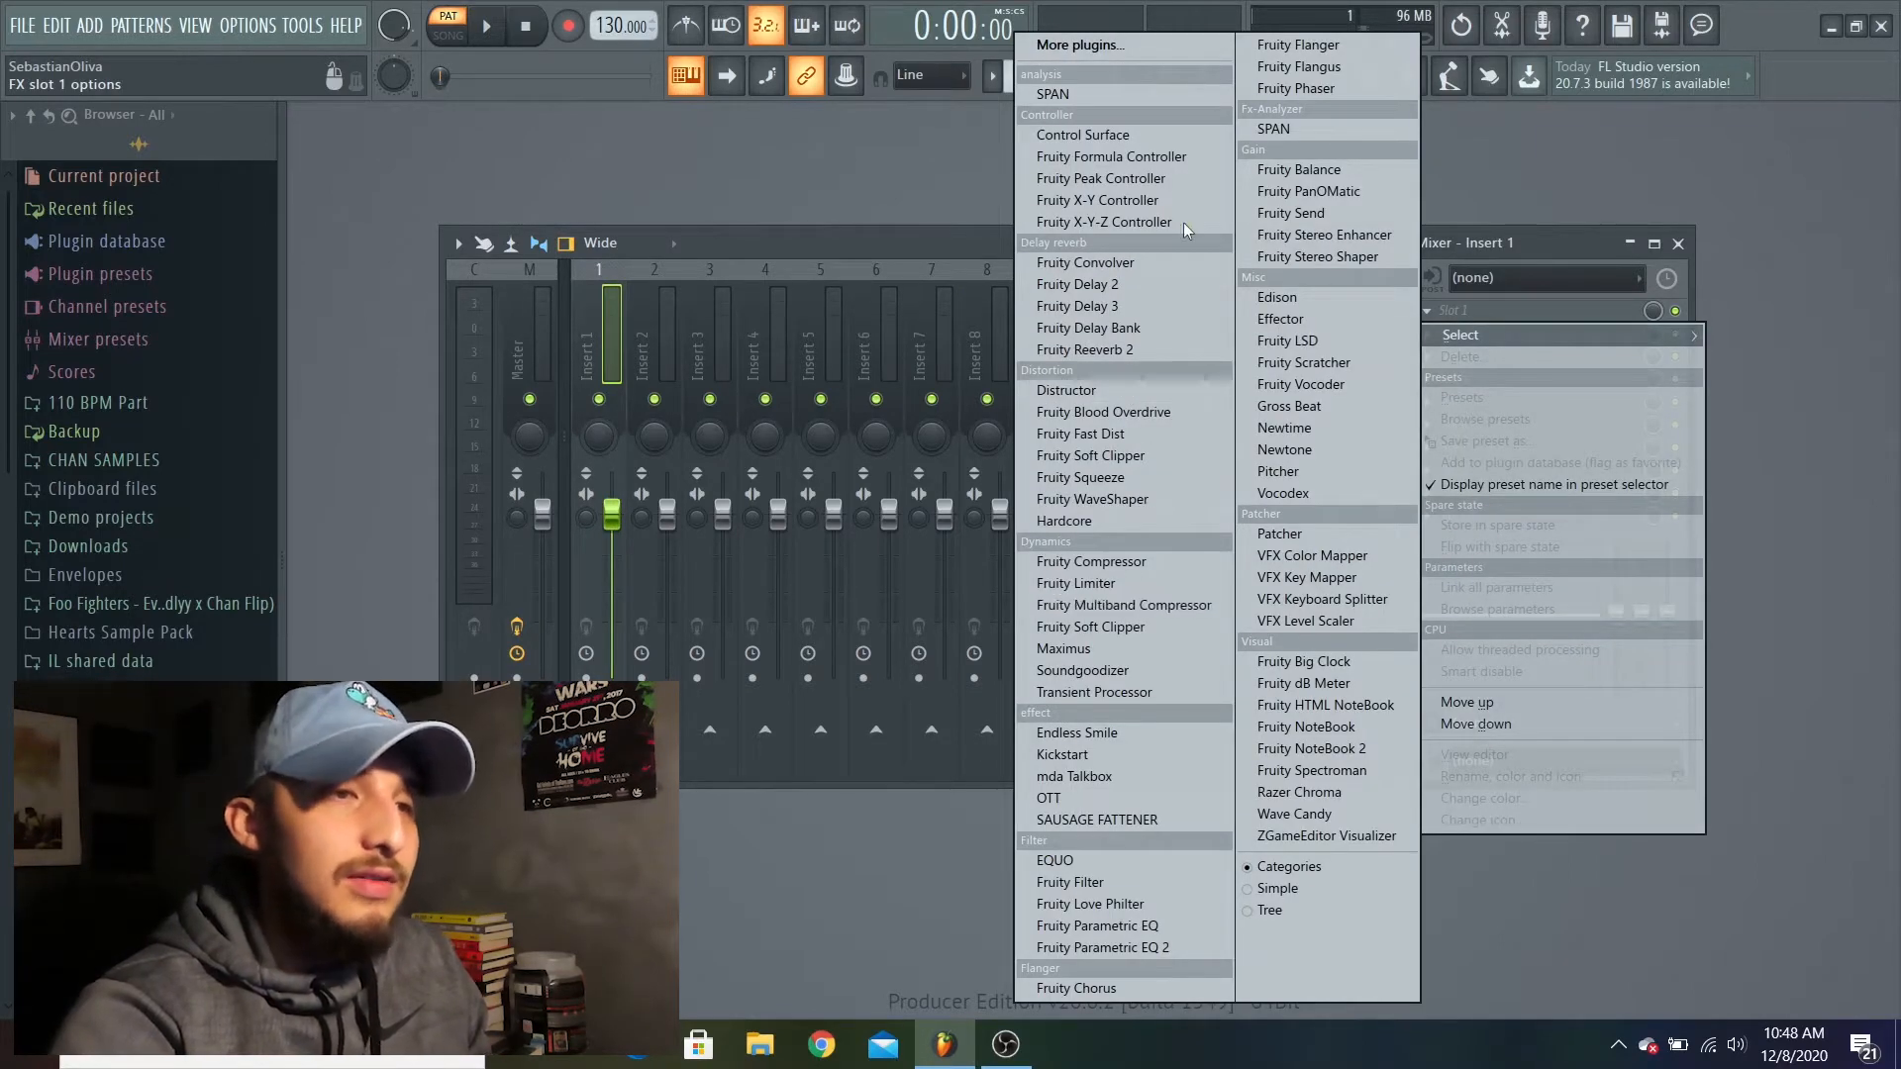
click(960, 236)
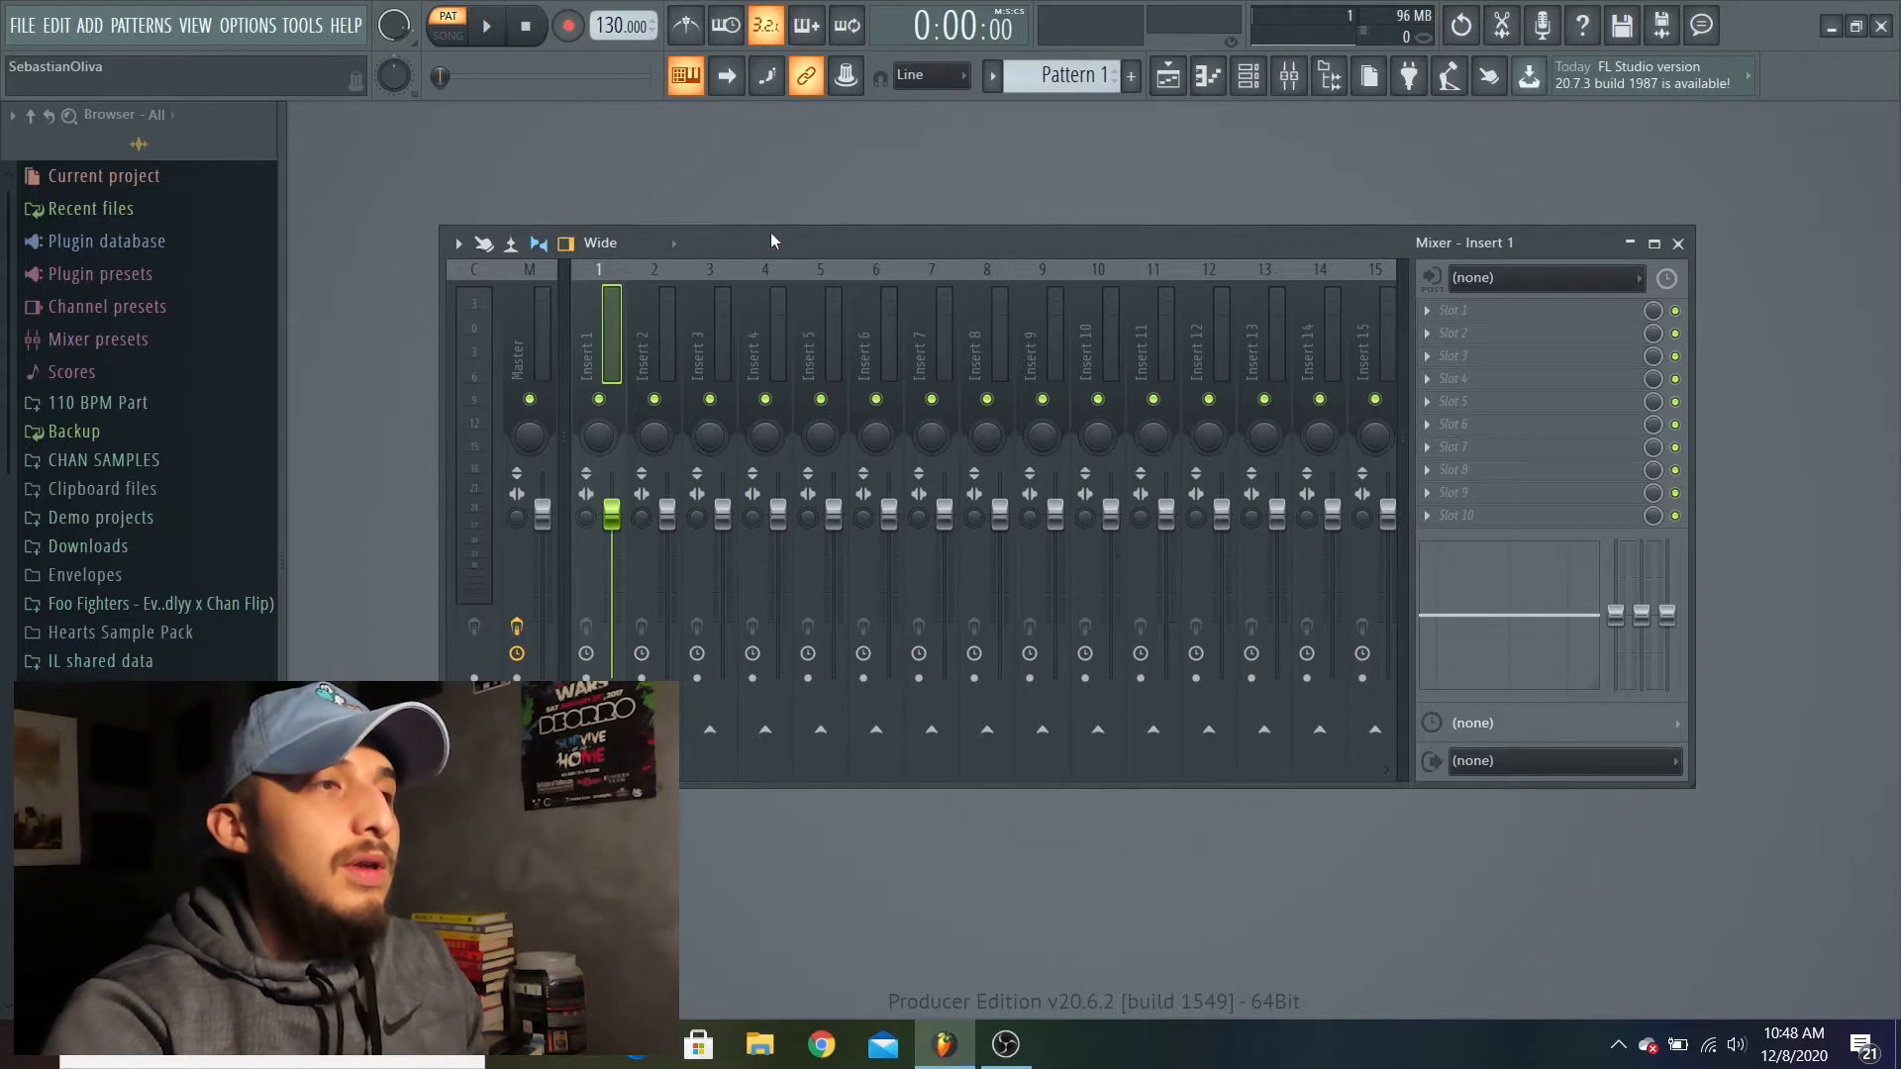
drag(599, 728, 694, 728)
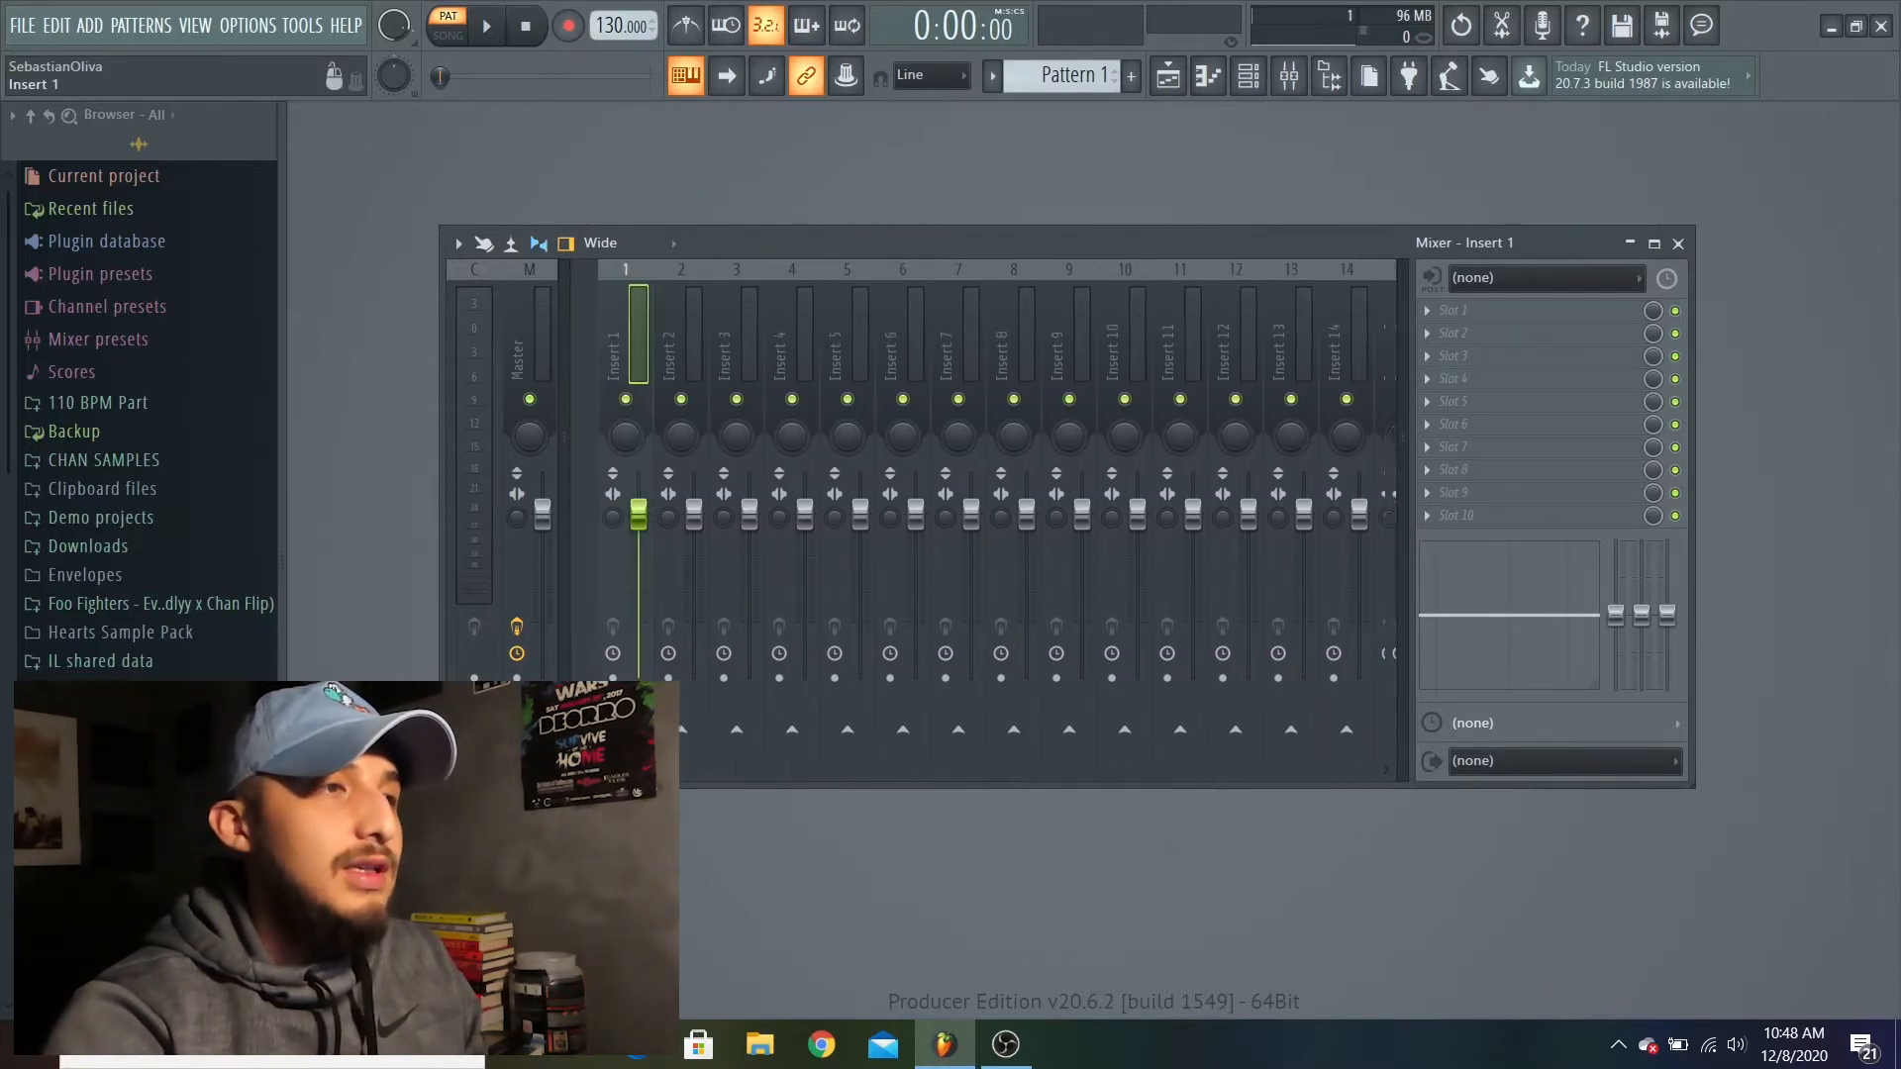
click(539, 336)
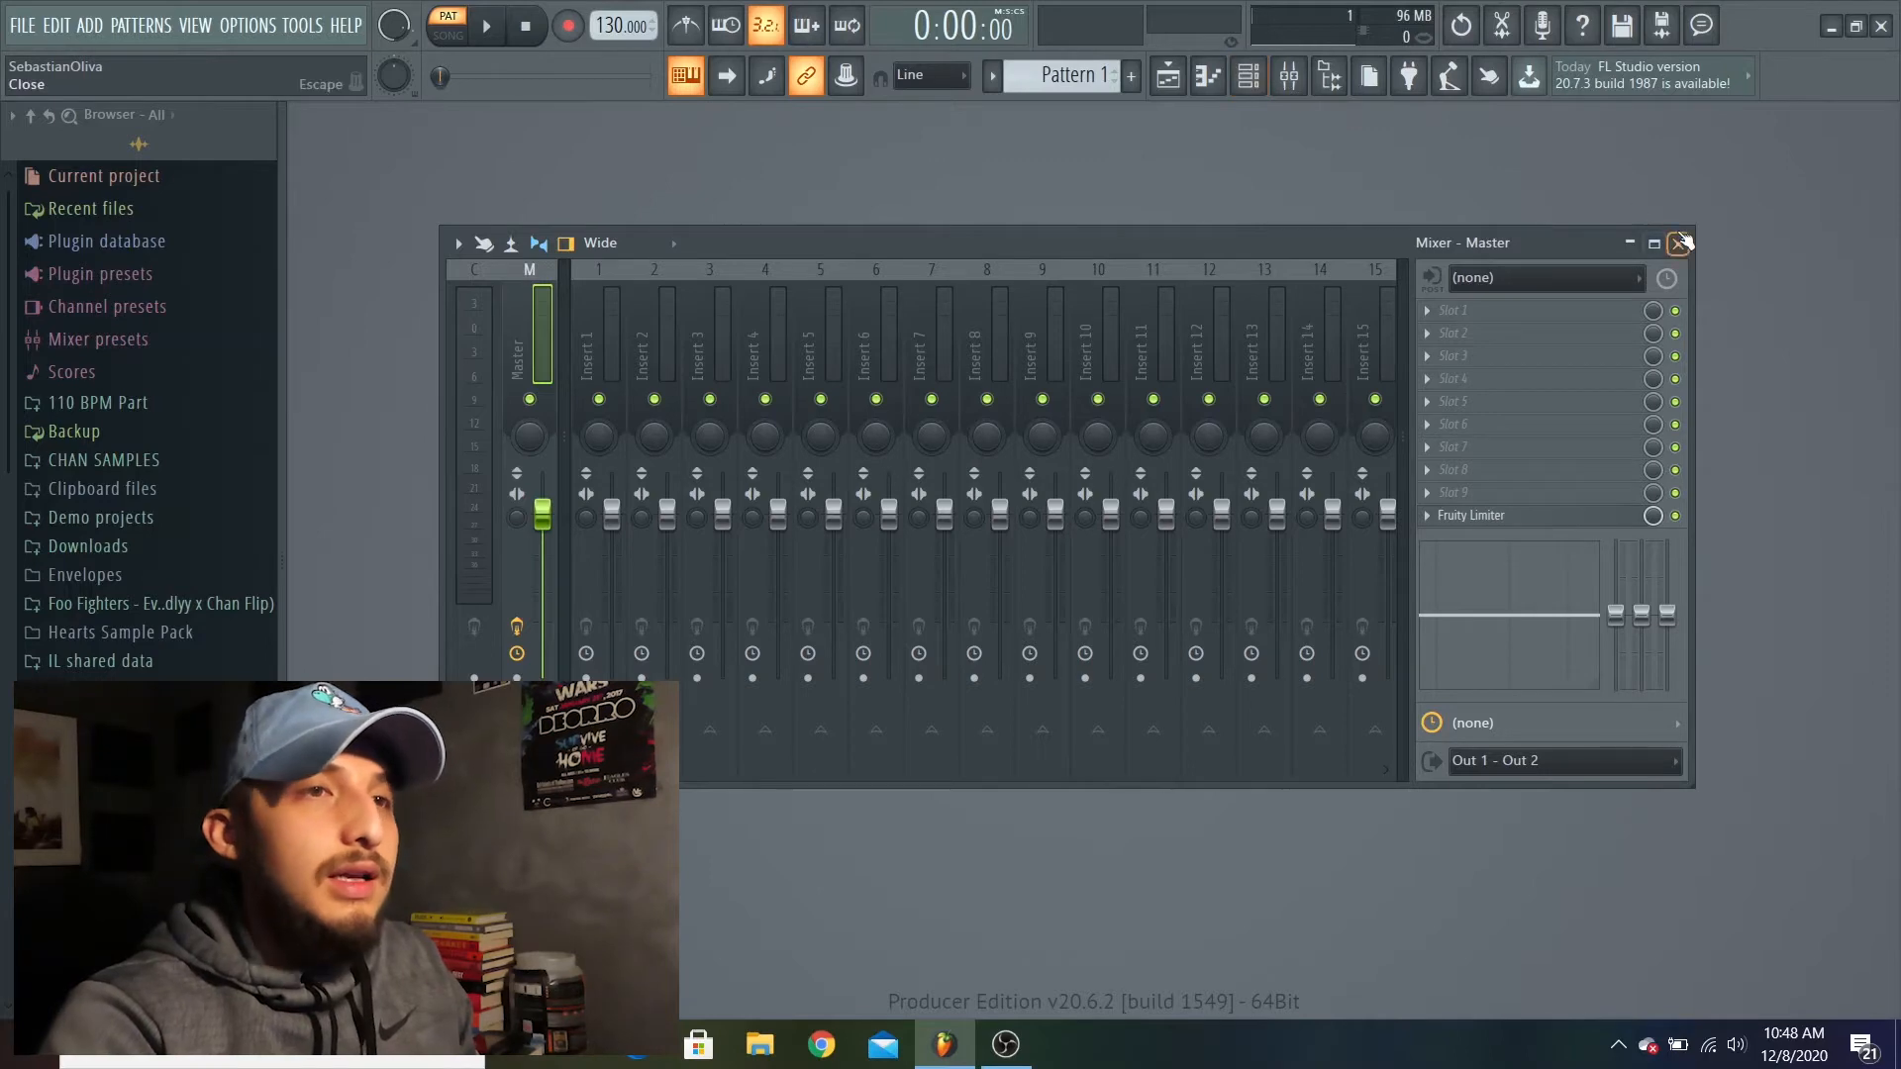
Step: Close the mixer and open the channel rack
click(1678, 243)
click(1250, 79)
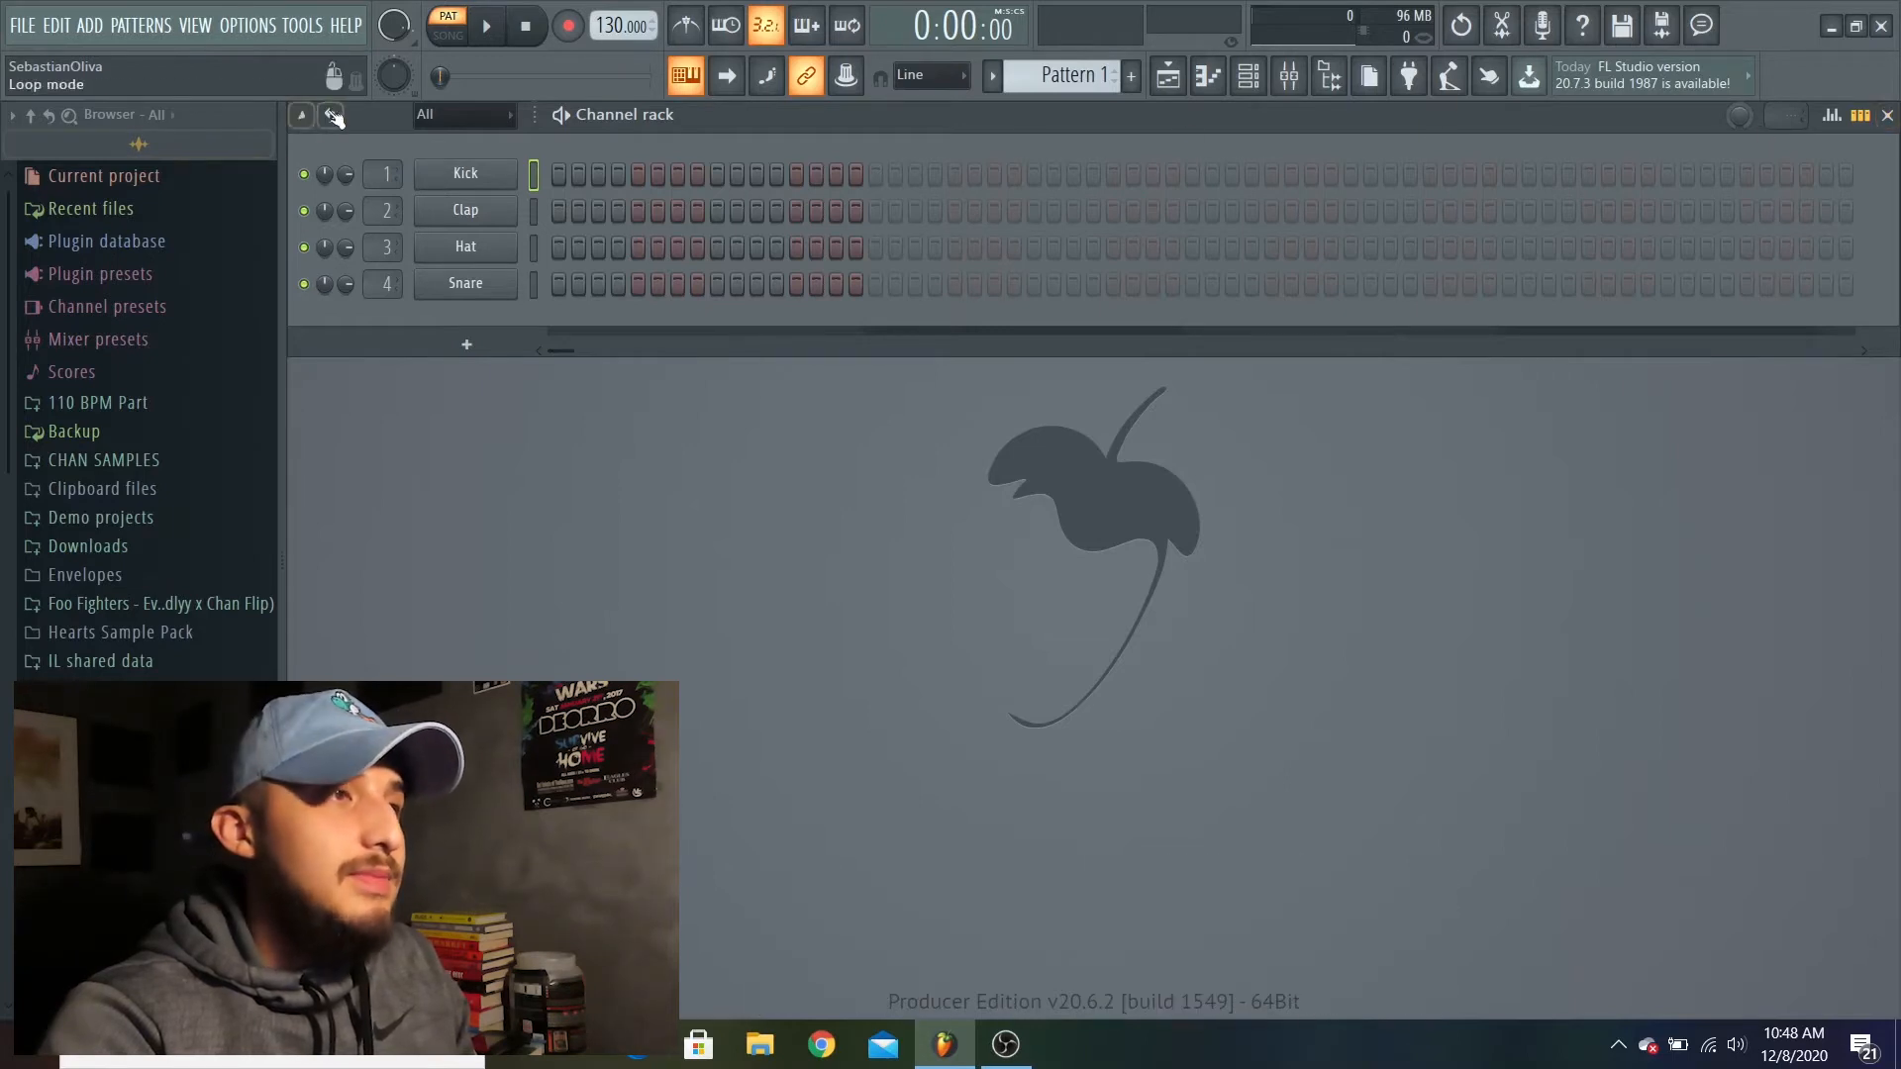
click(302, 116)
click(304, 117)
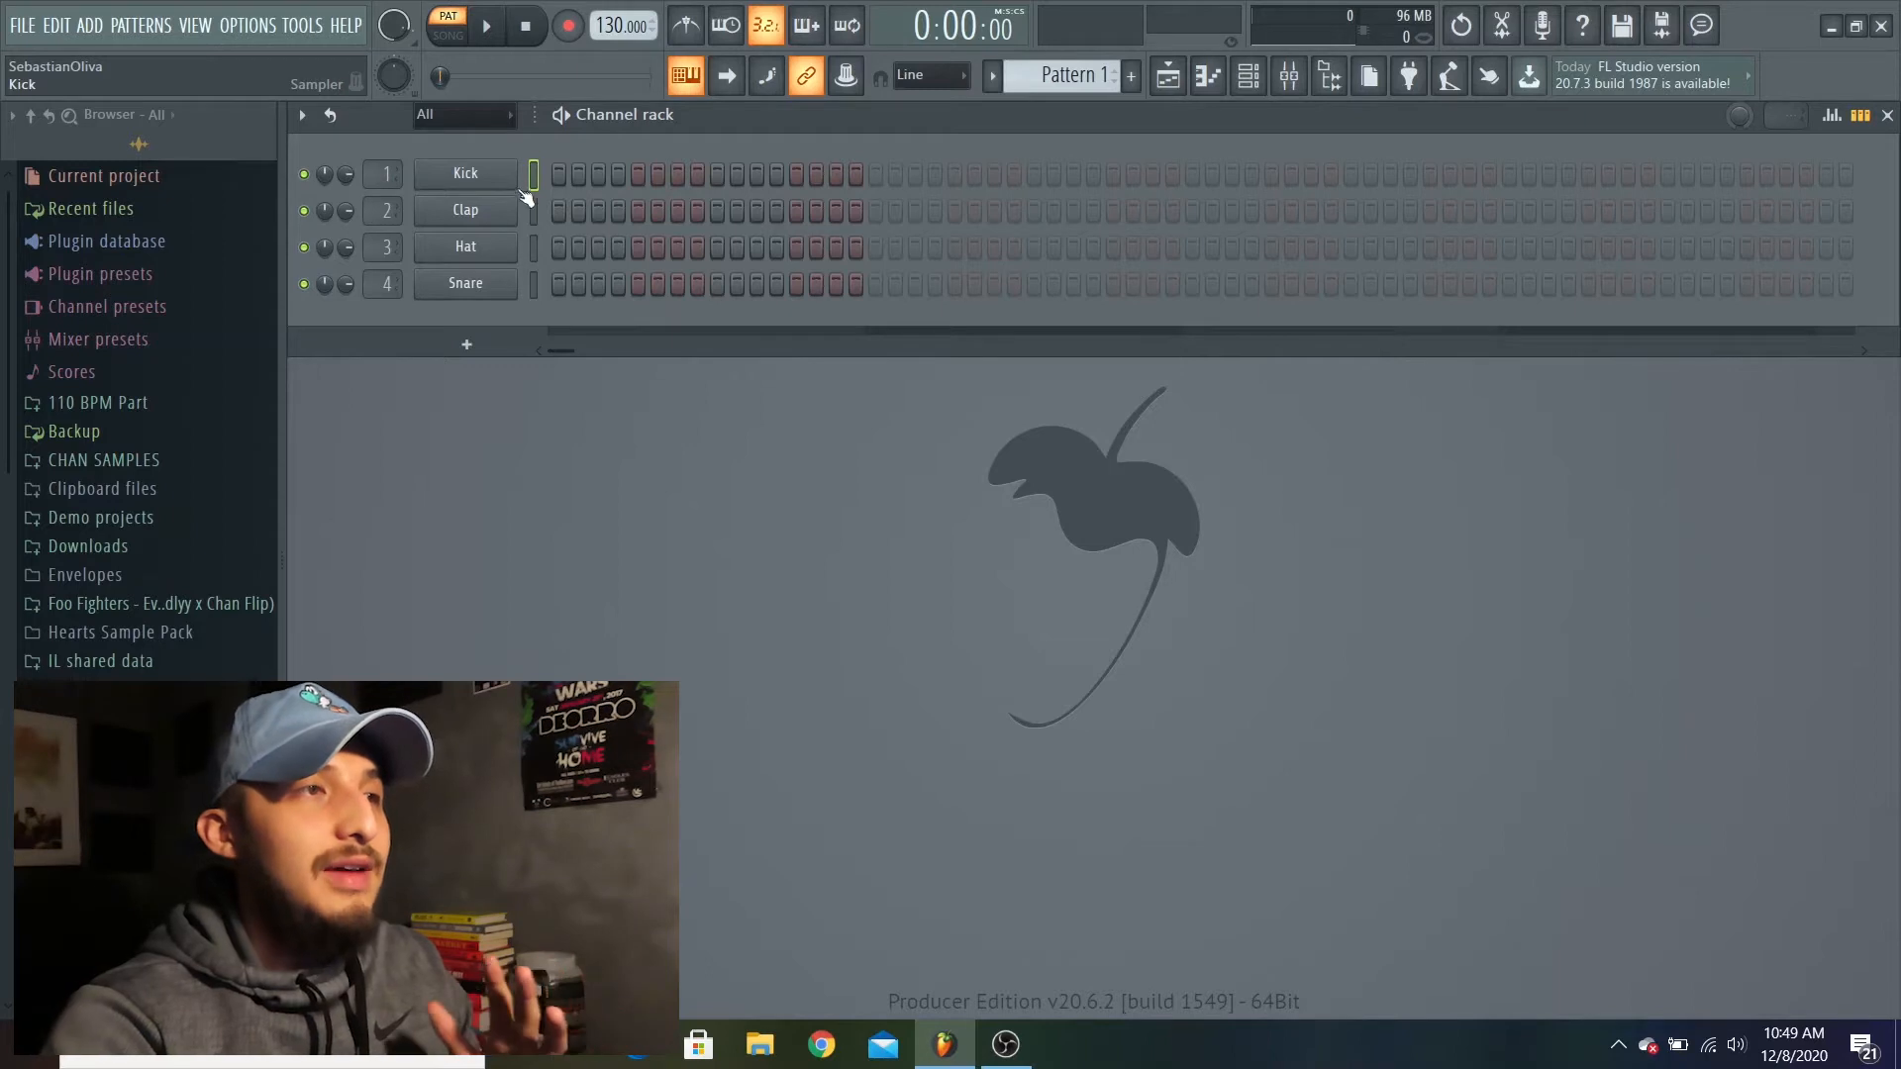
Step: Audition the Kick sample and move the channel selection down to Snare
key(m)
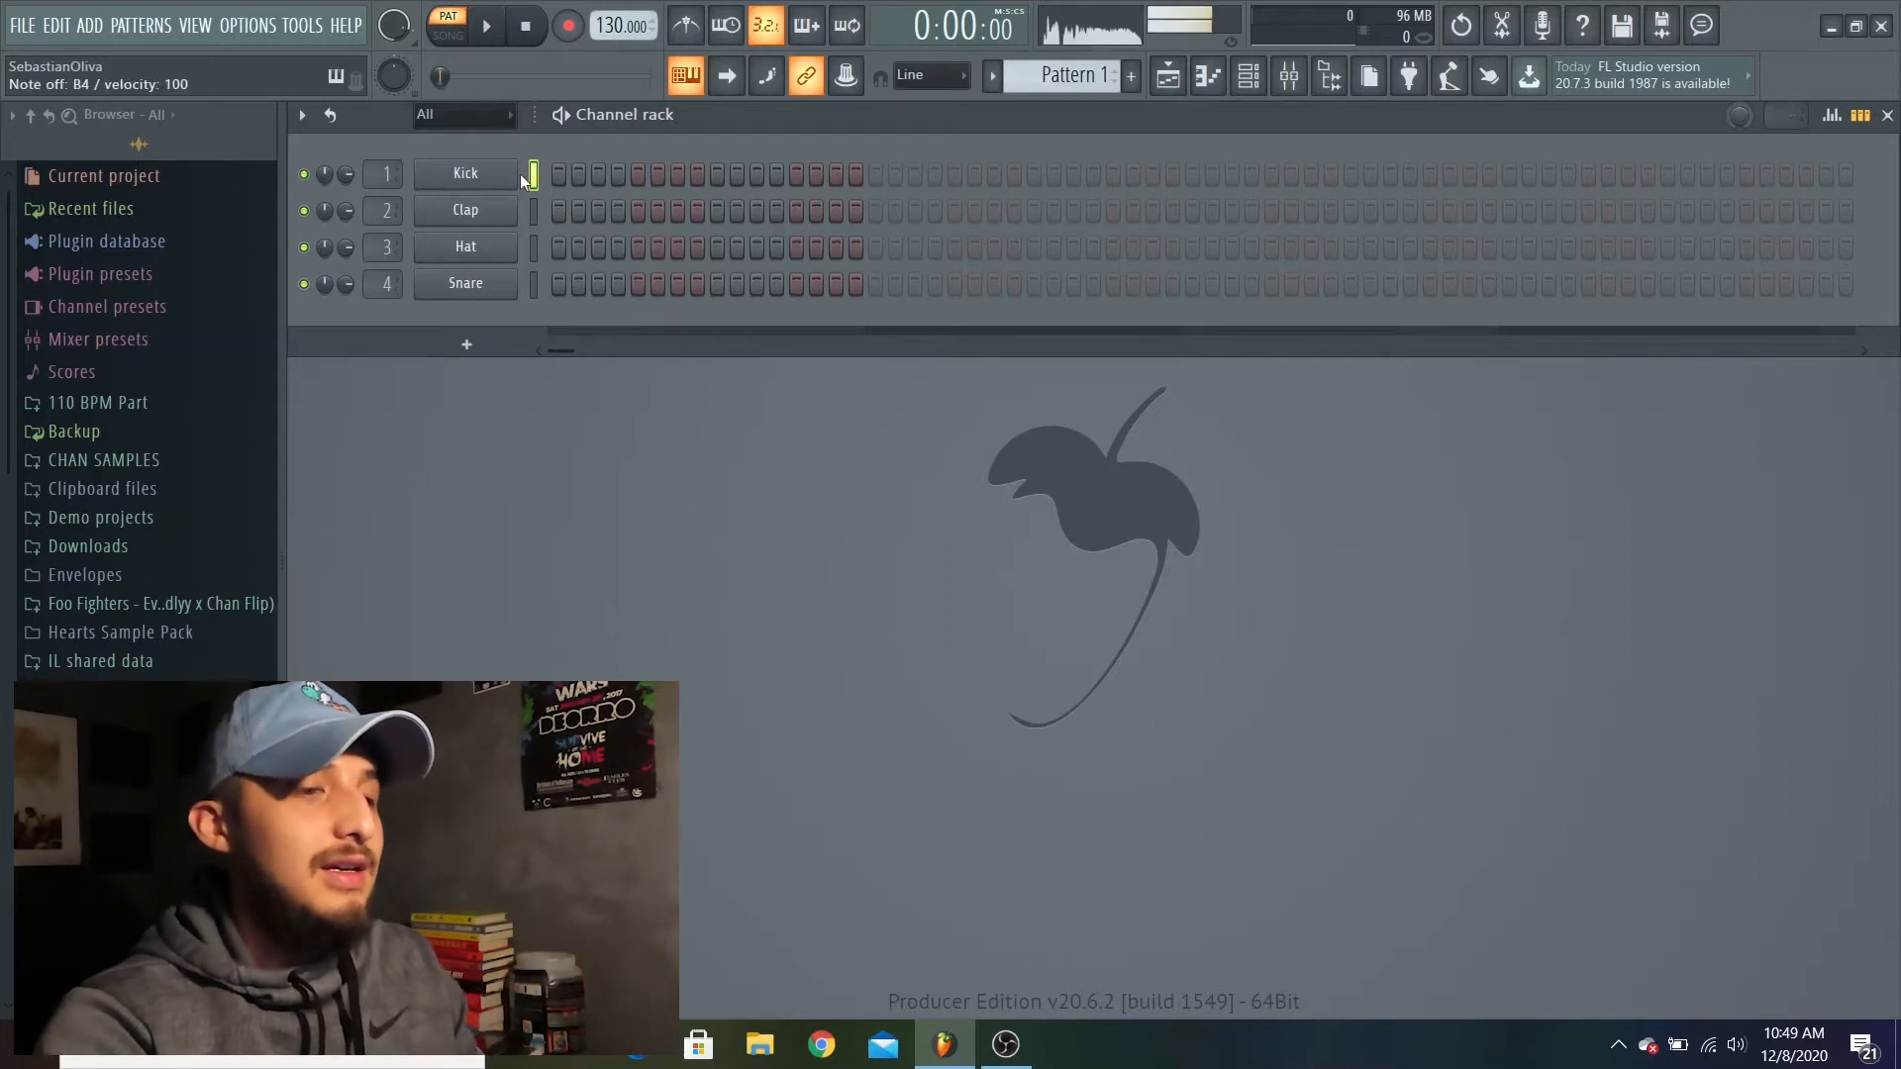
key(Down)
key(Down)
key(Down)
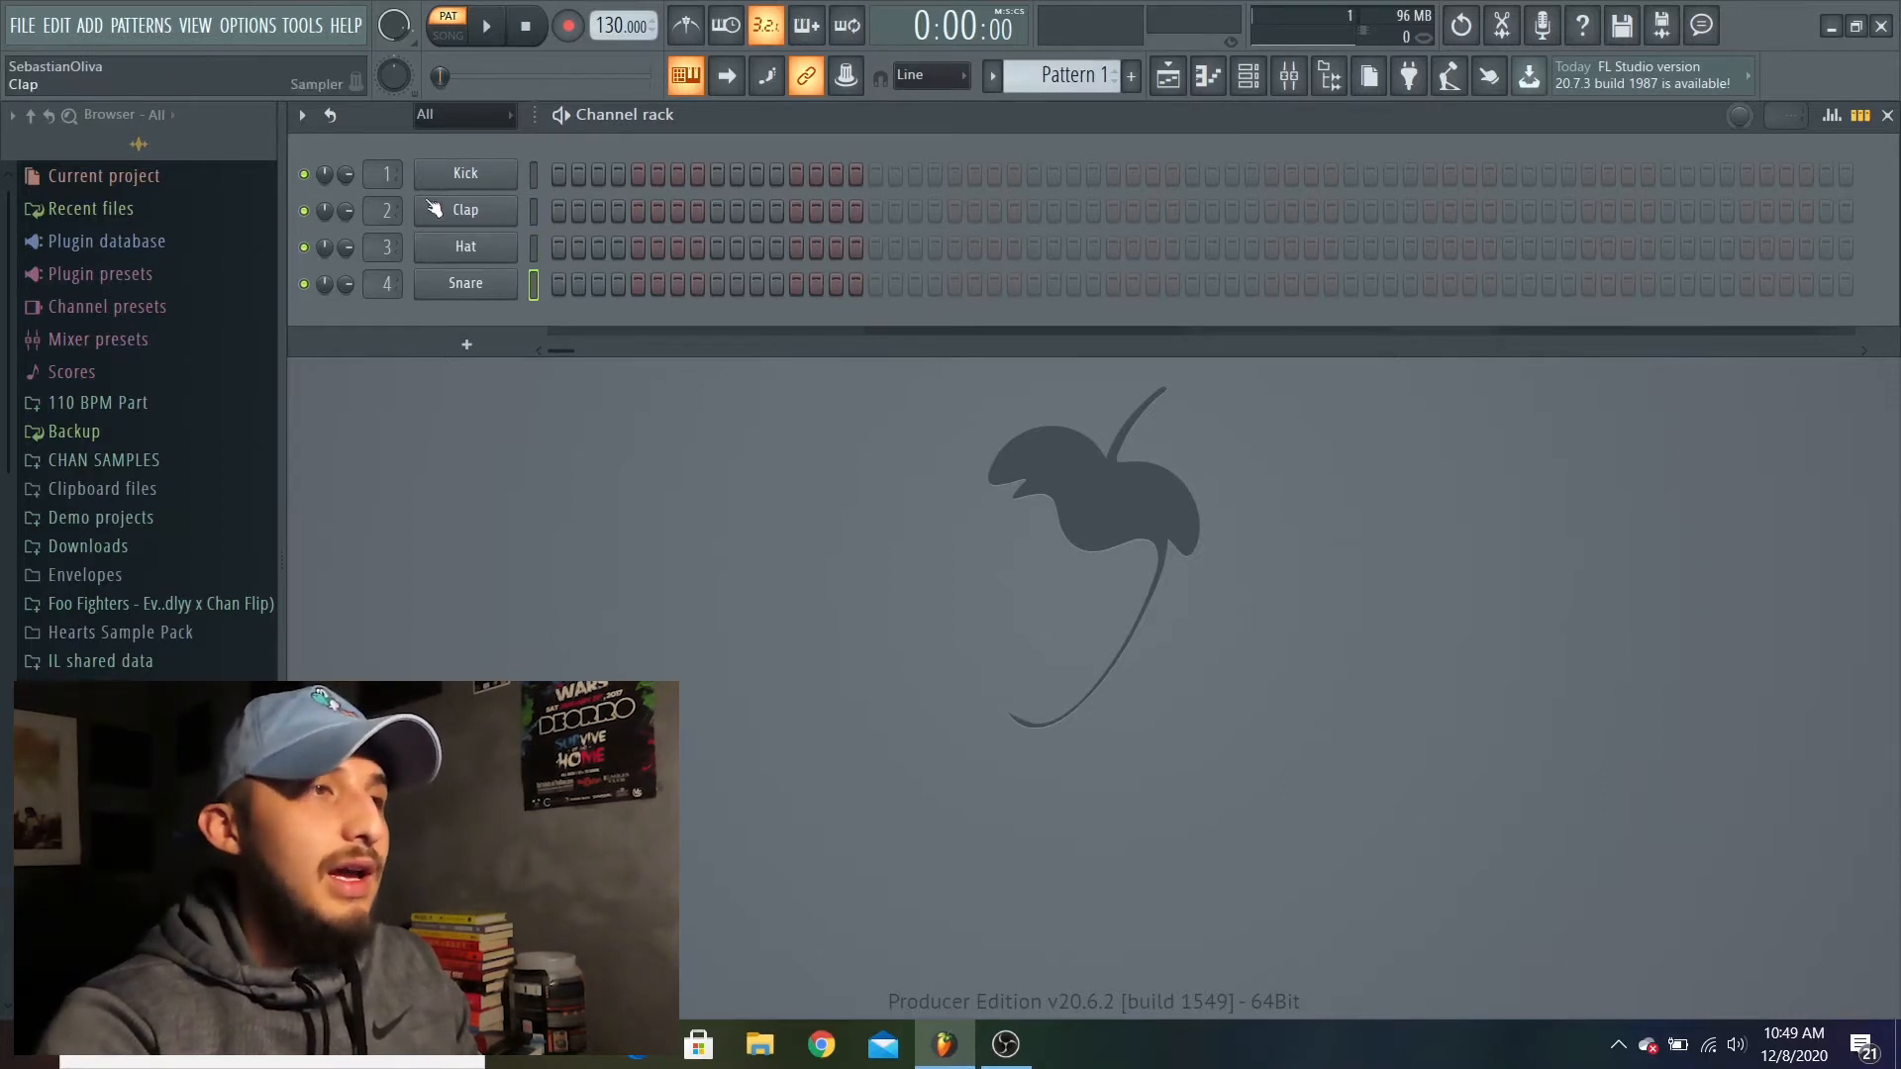
Step: Program Kick hits on steps 1, 5, 9 and 13 of Pattern 1 and play the pattern back
click(558, 176)
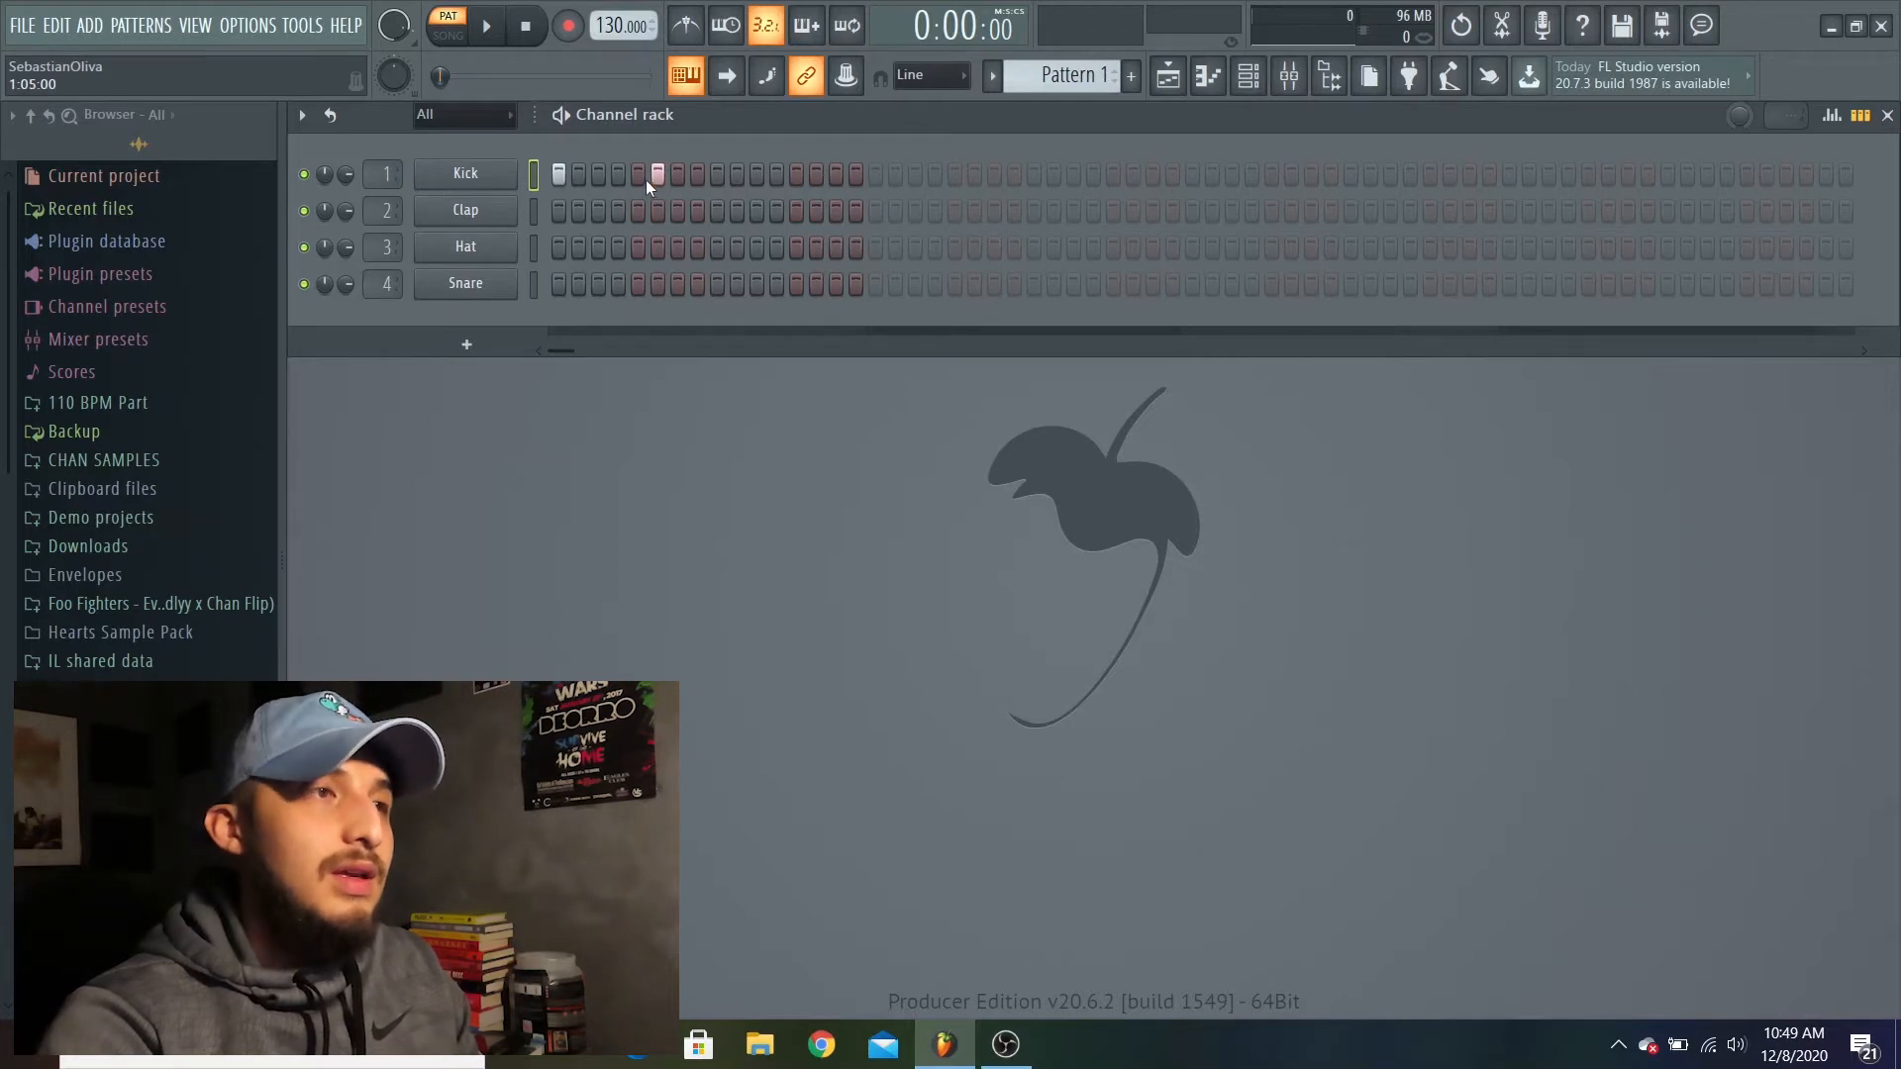
click(796, 175)
key(space)
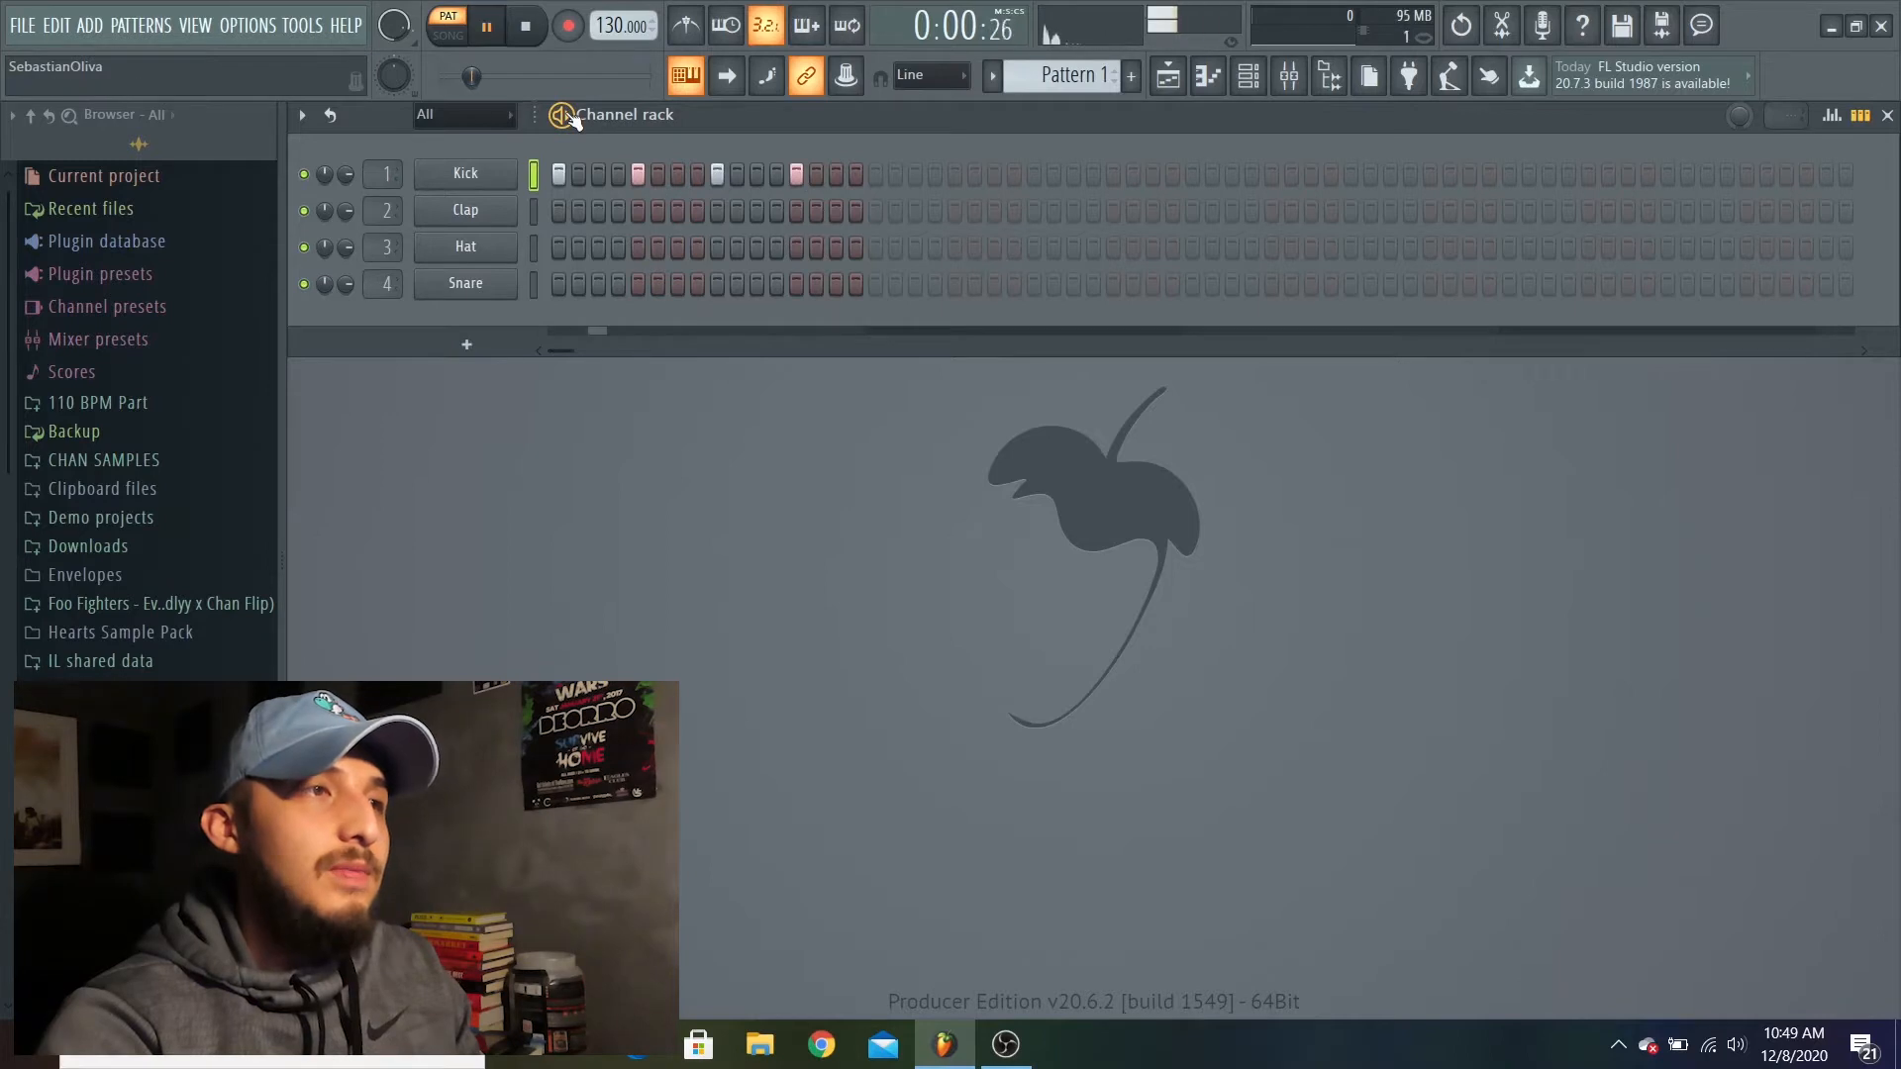
key(space)
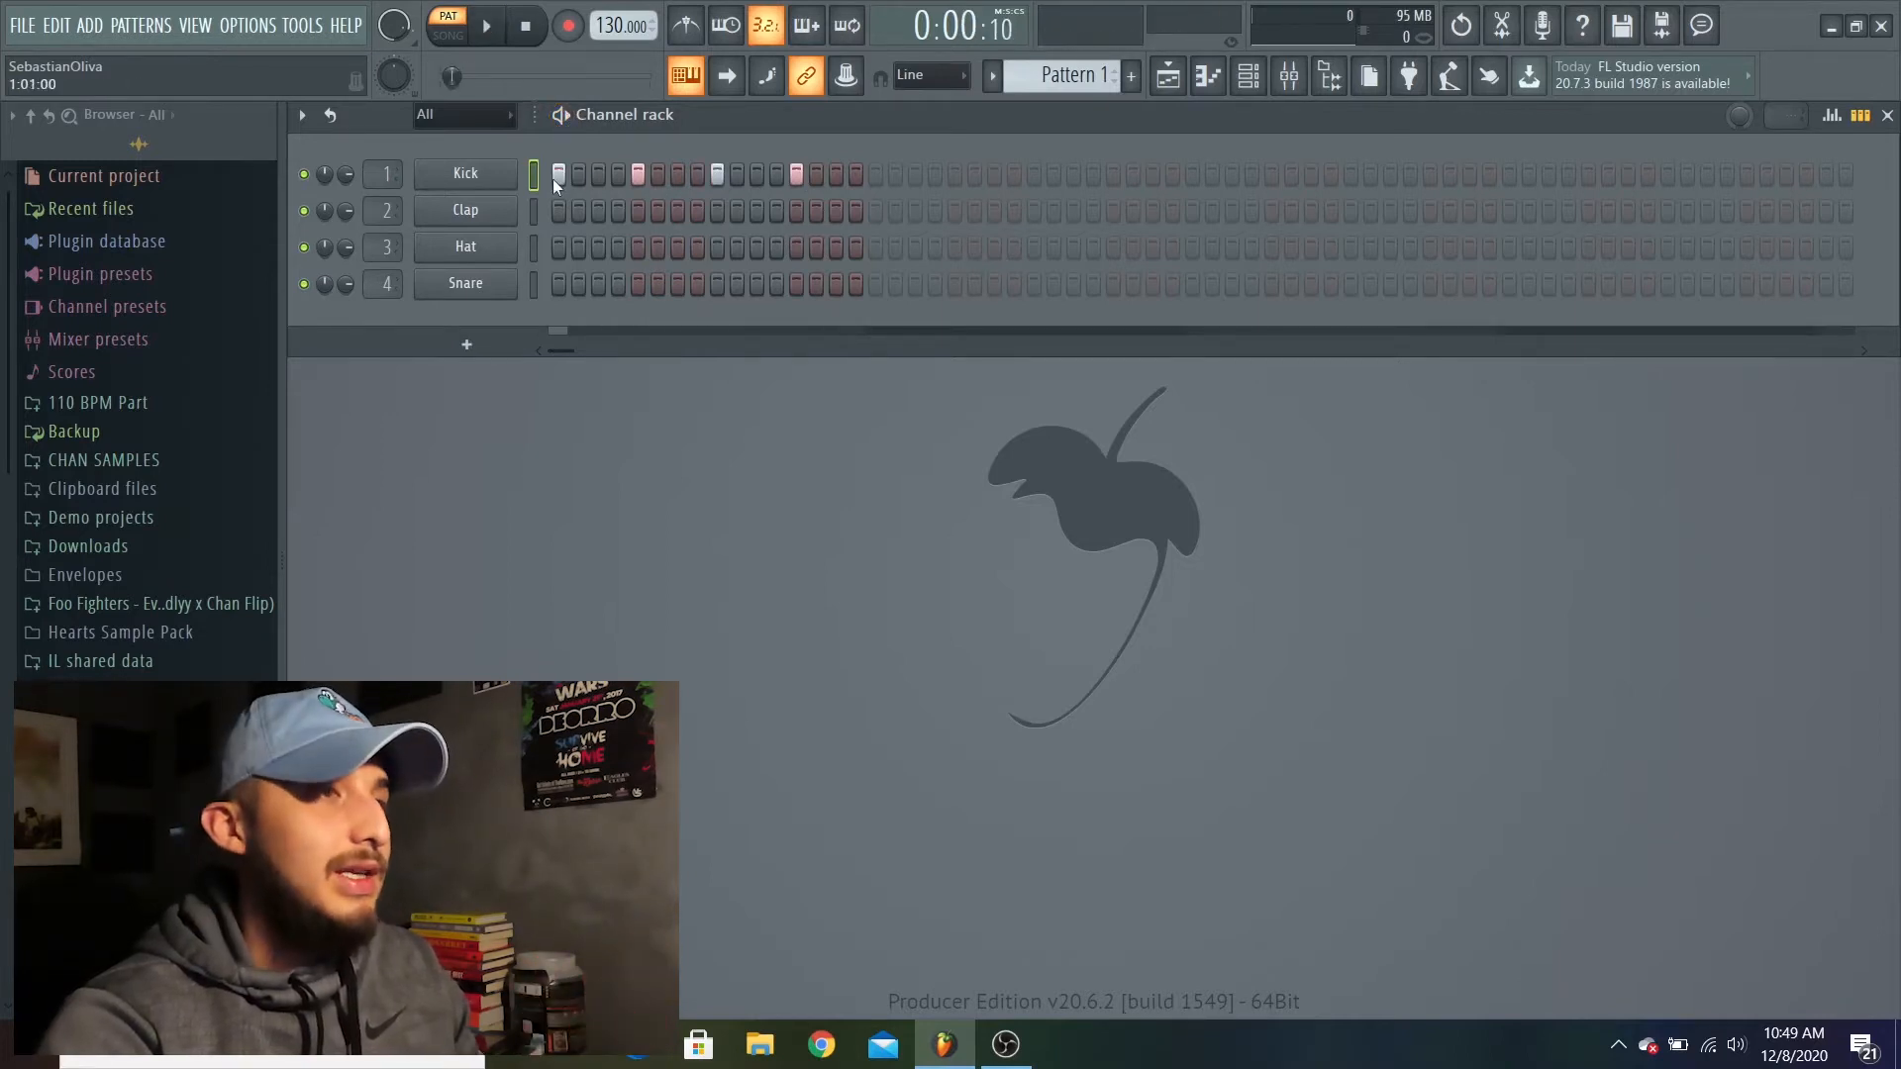
Step: Clear the Kick row and re-enter its hits on steps 1, 5, 9 and 13
drag(557, 182, 869, 168)
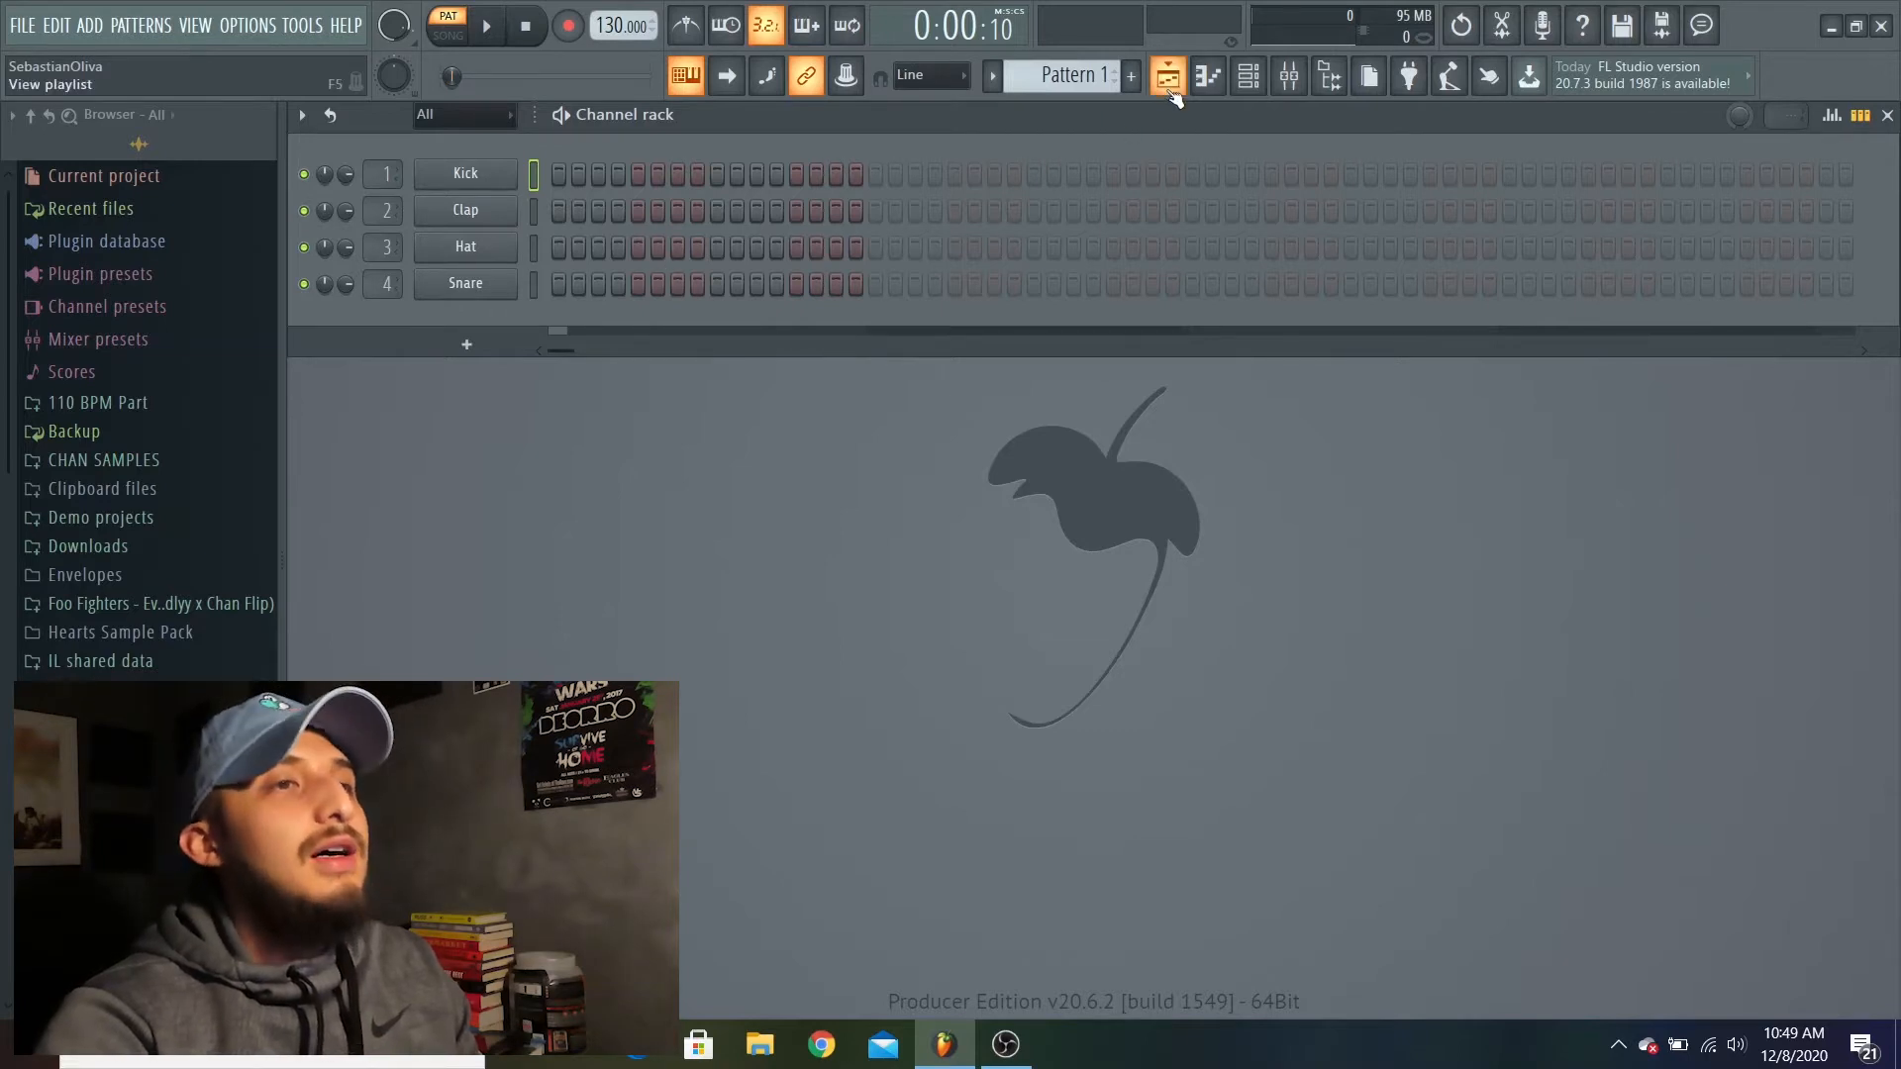
click(559, 178)
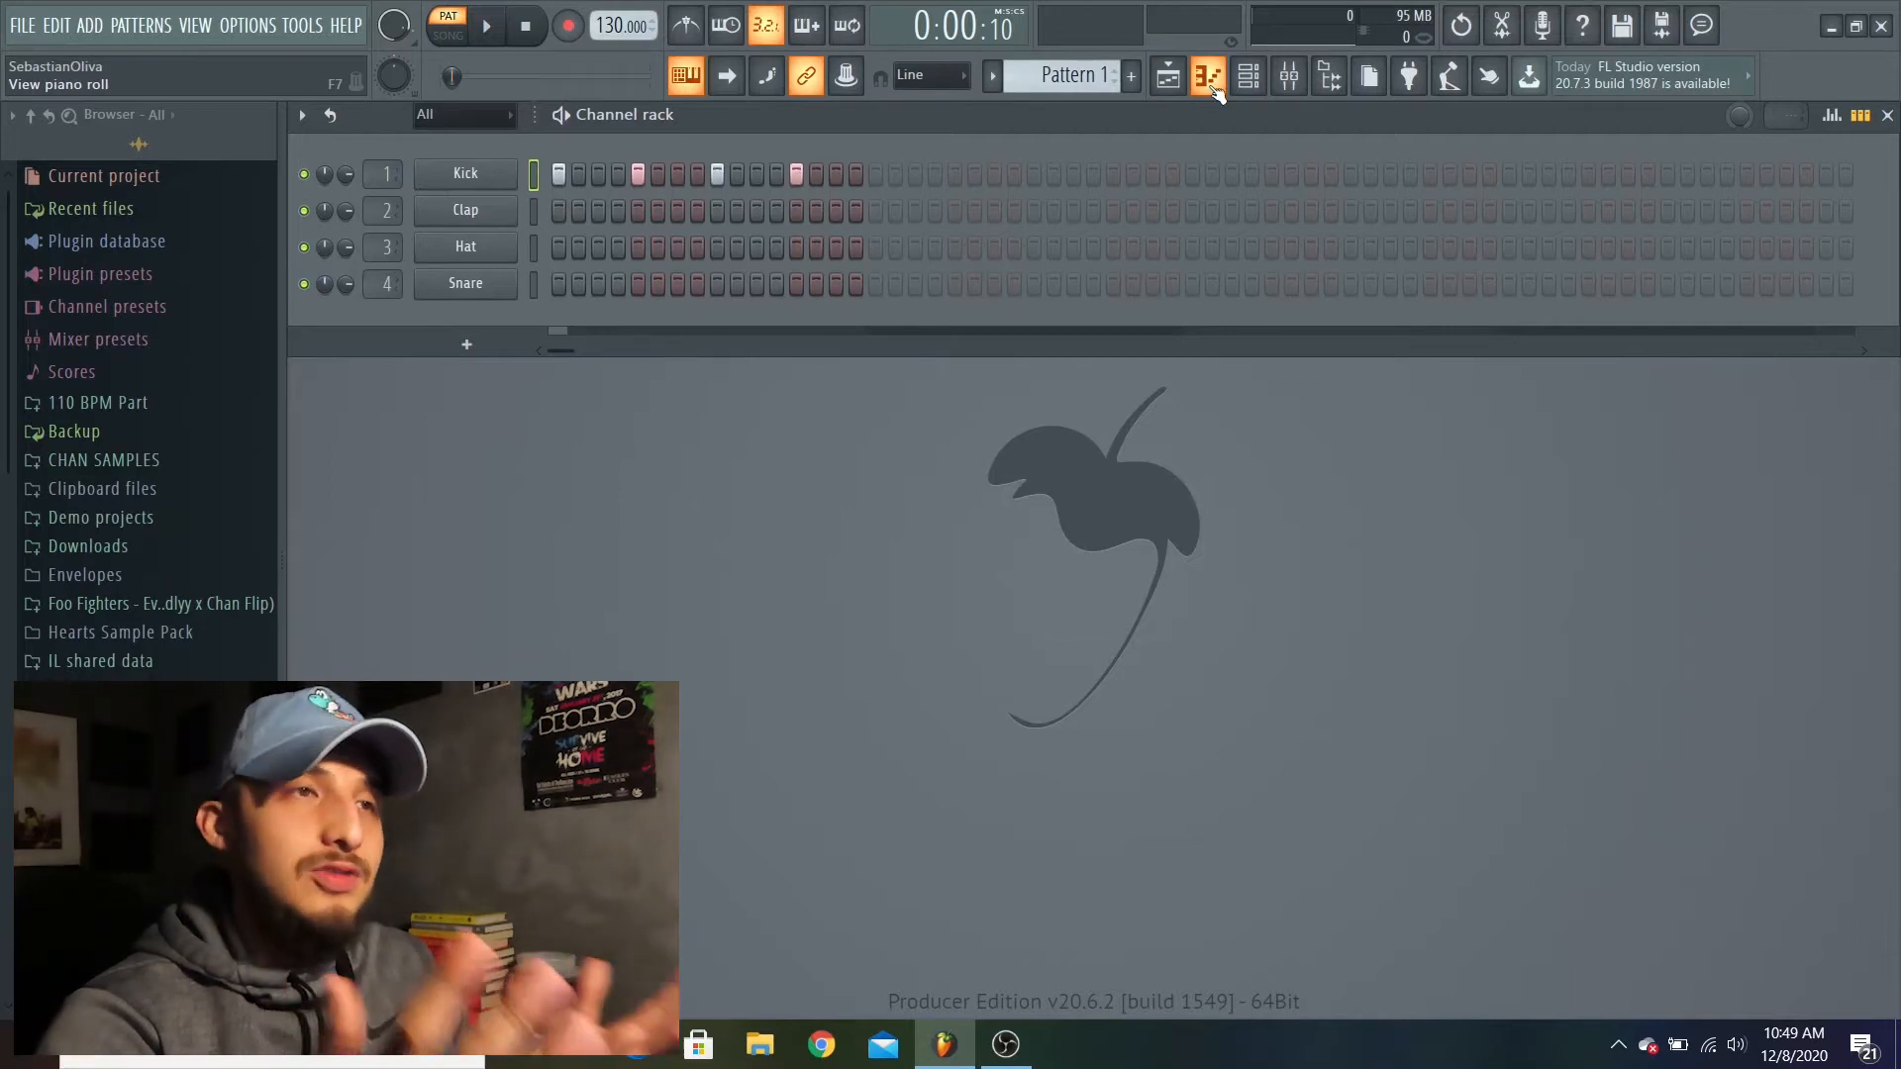
Step: Fill bars 1 to 8 of playlist Track 1 with Pattern 1 clips and set the song position to the start
click(1168, 76)
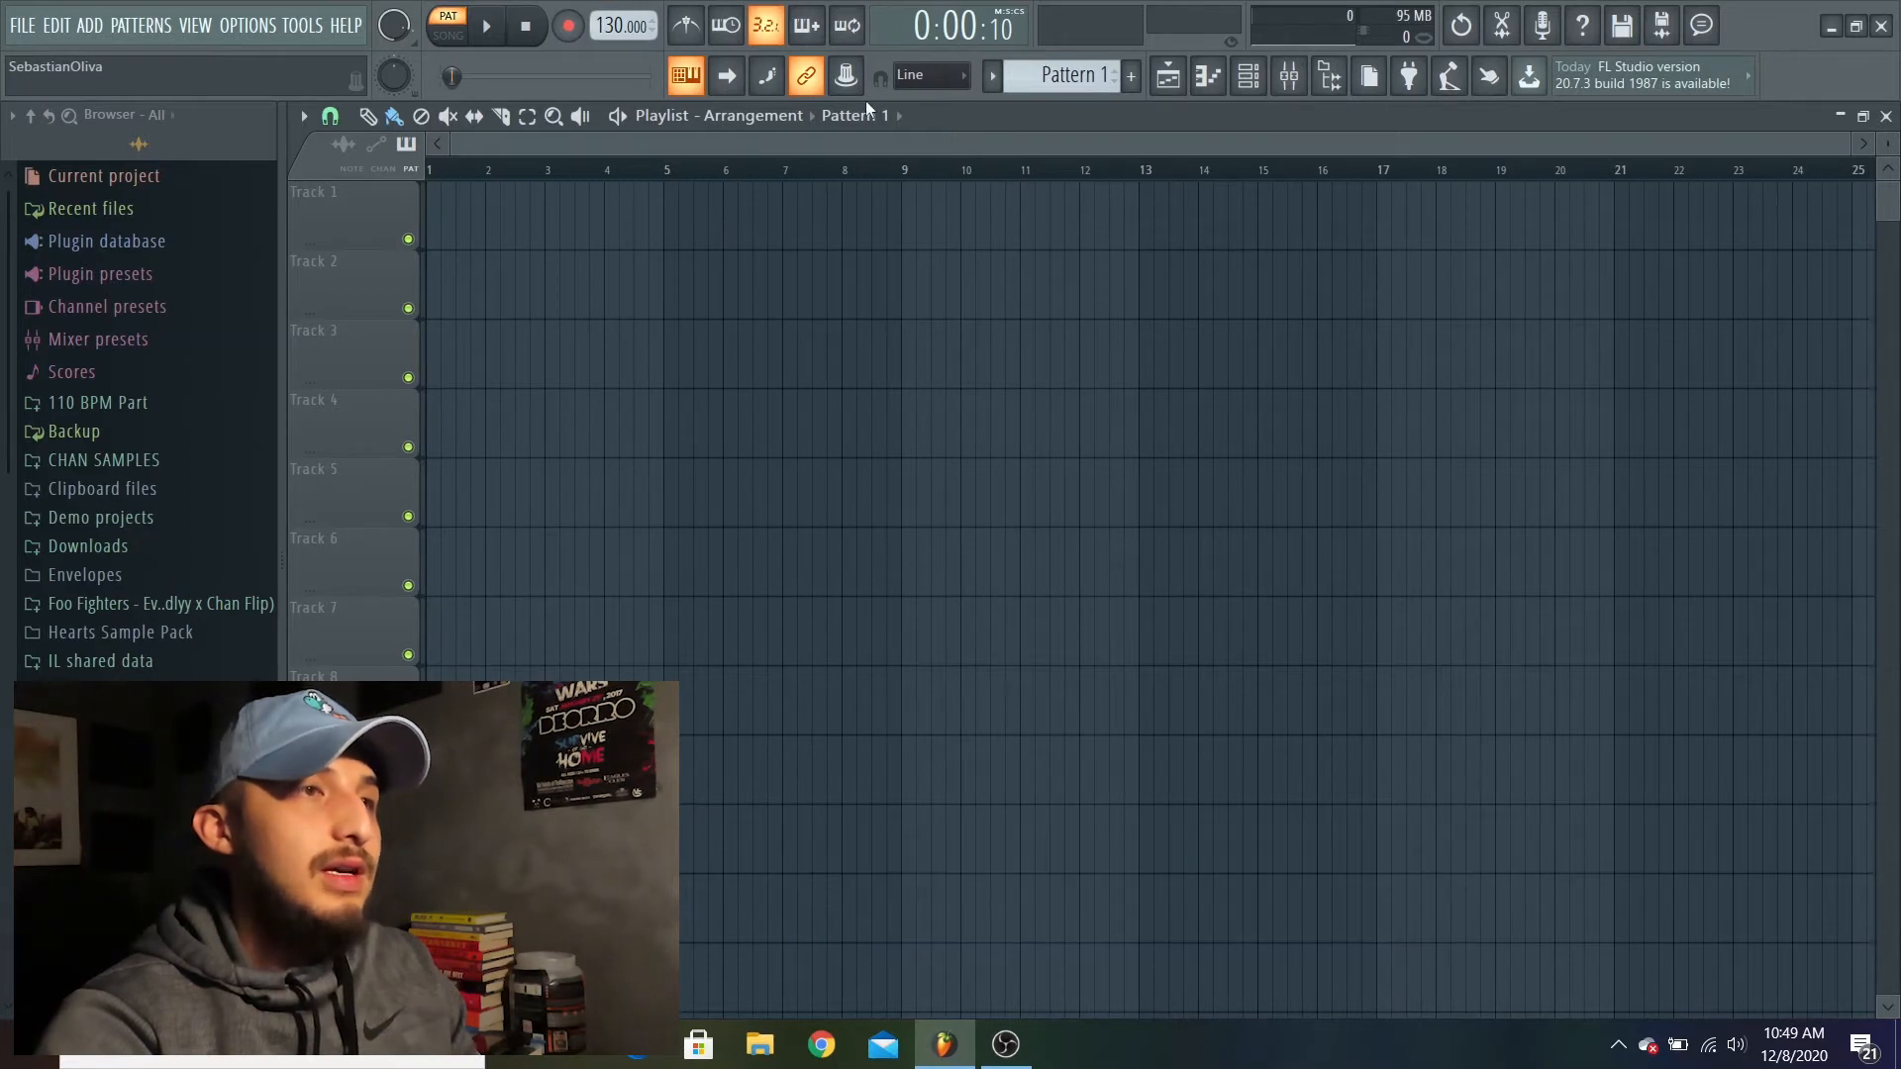
click(437, 224)
mouse_move(486, 224)
mouse_down()
mouse_move(864, 221)
mouse_move(607, 180)
mouse_move(442, 181)
mouse_up()
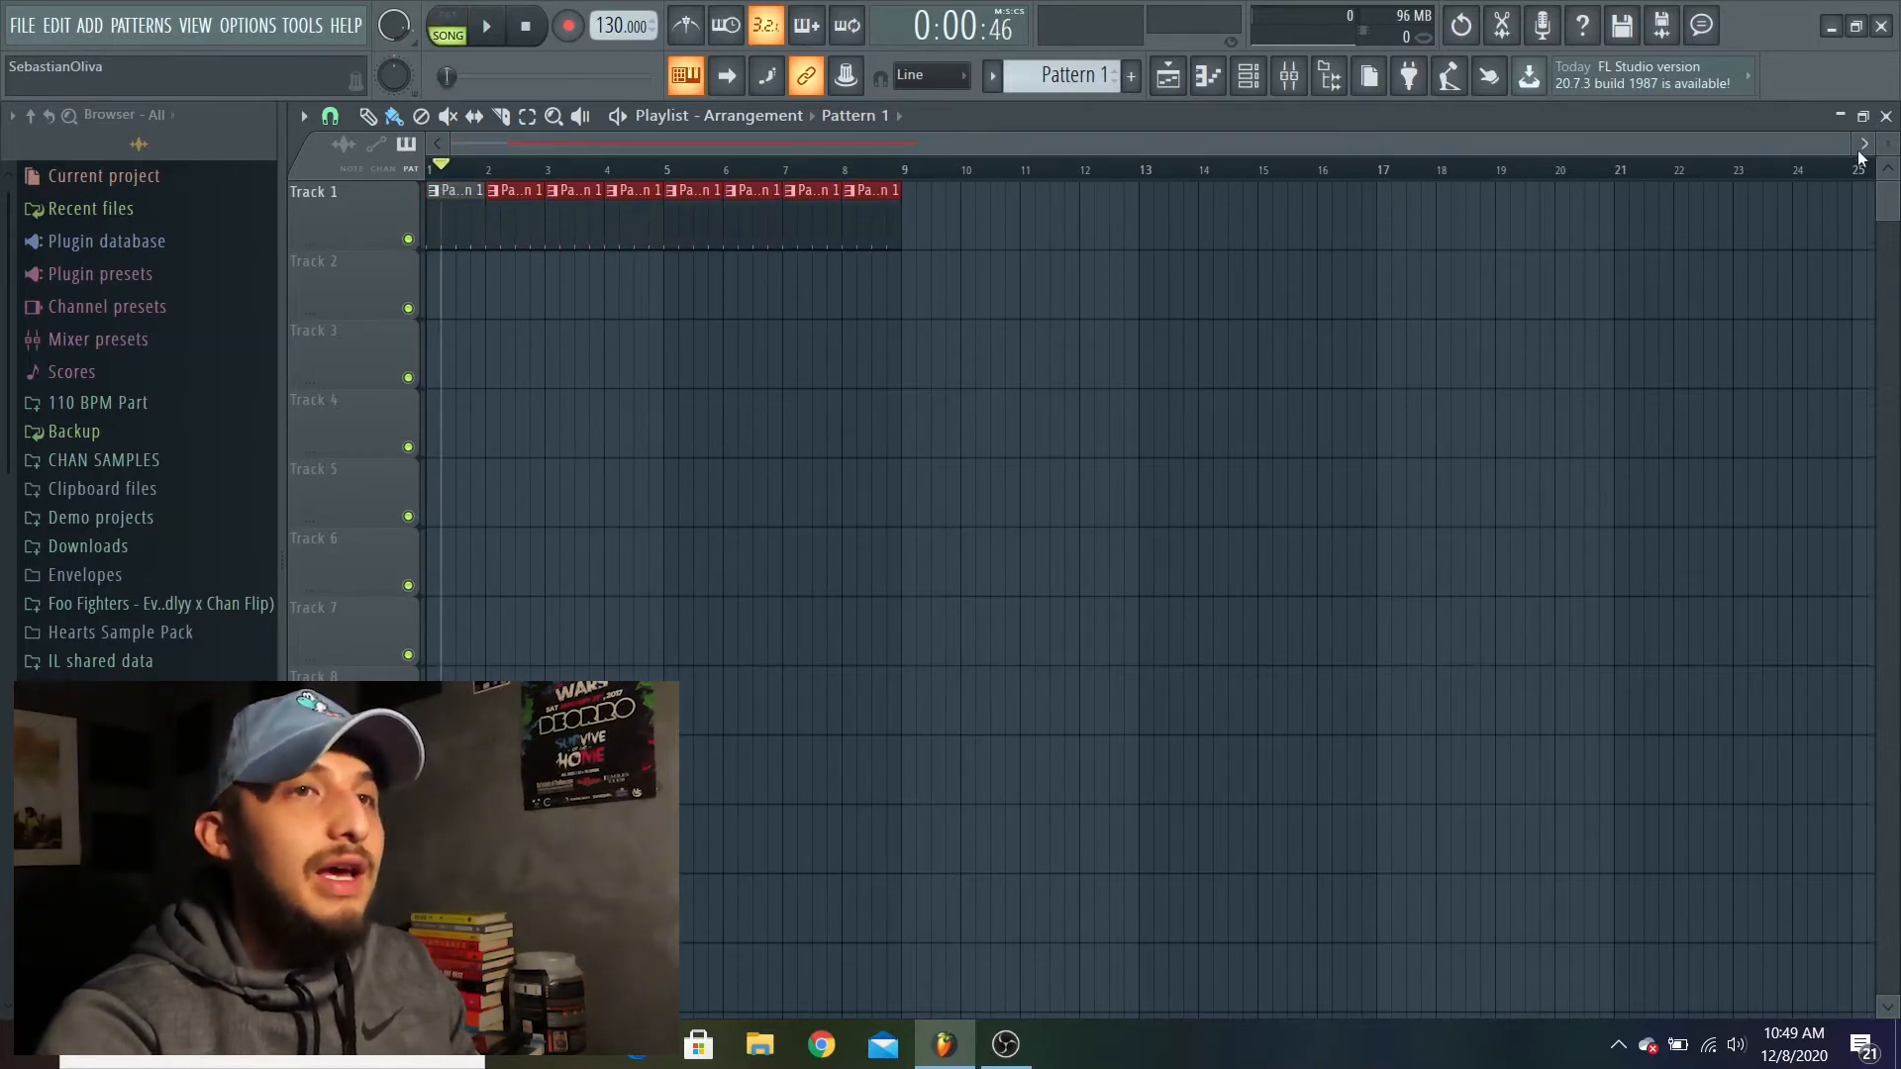
click(436, 168)
drag(384, 199, 457, 220)
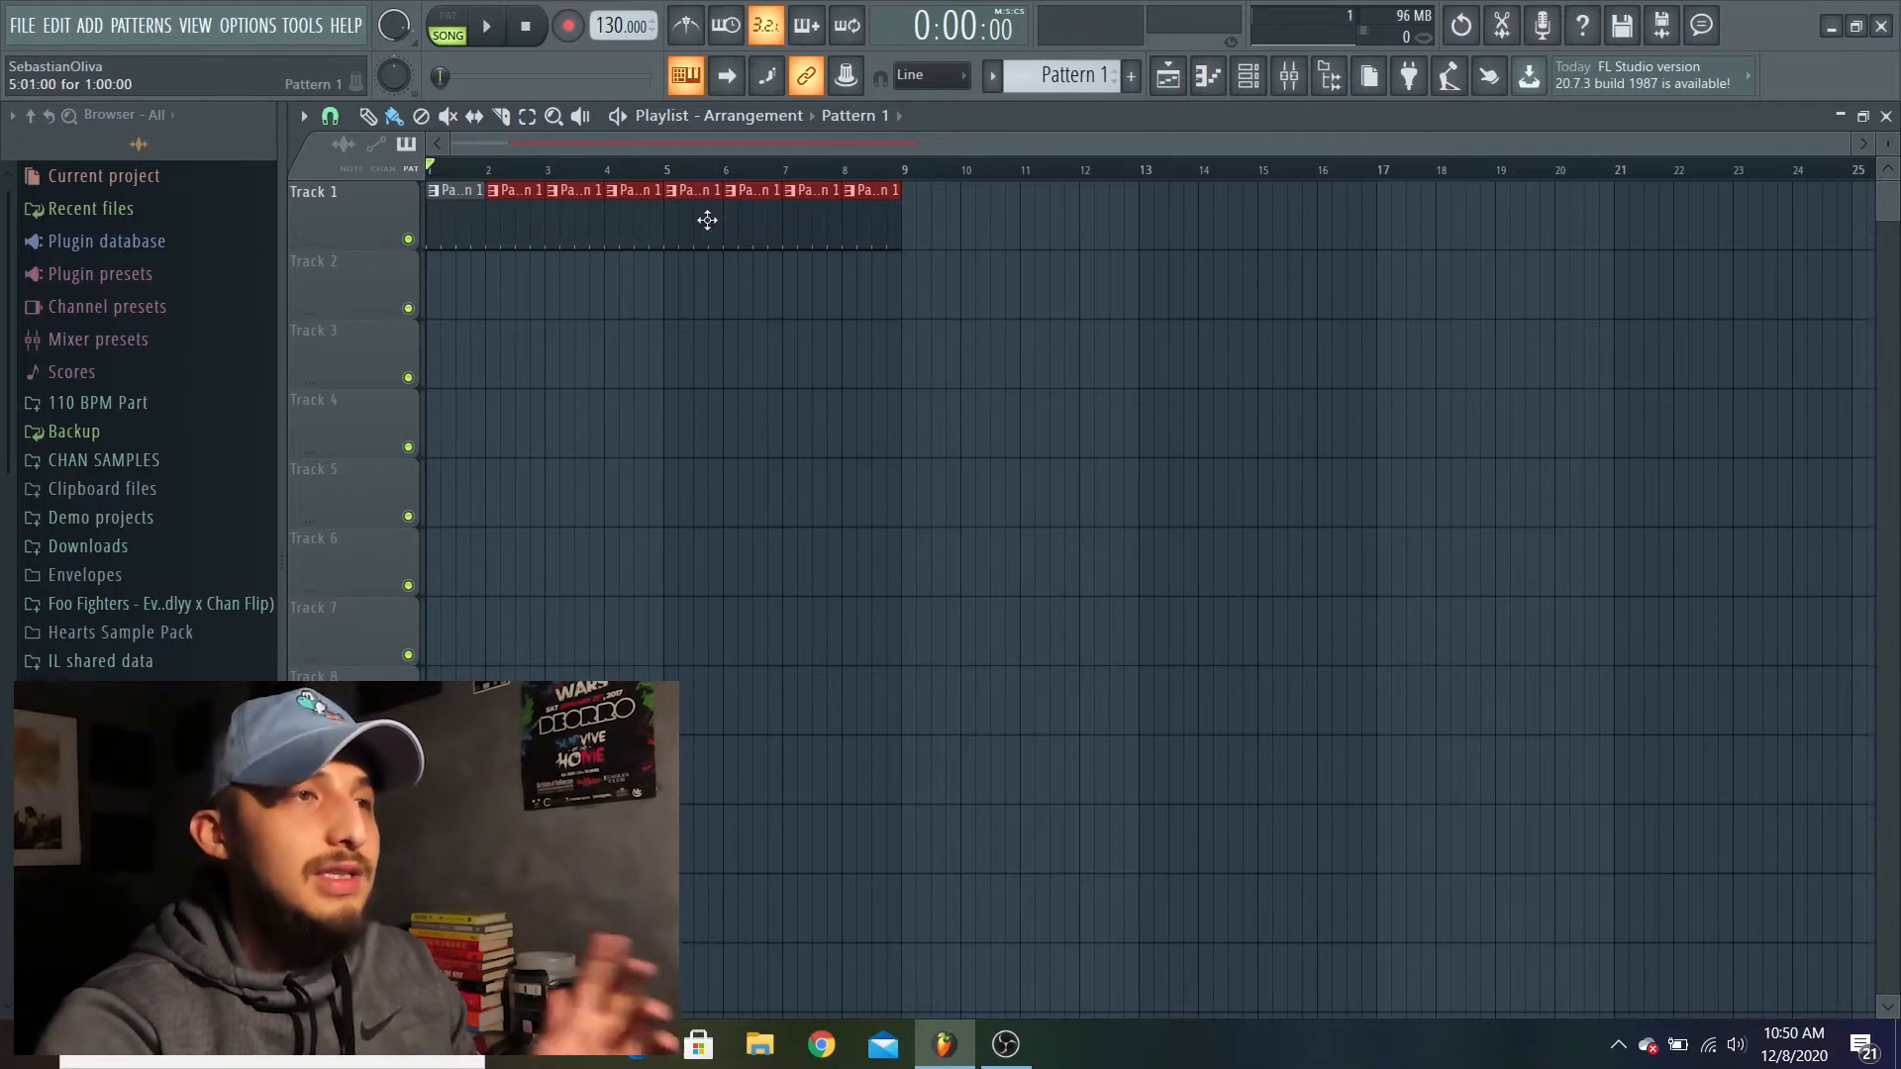
Step: Program Clap hits on steps 5 and 13 of Pattern 2 in the channel rack
click(1244, 74)
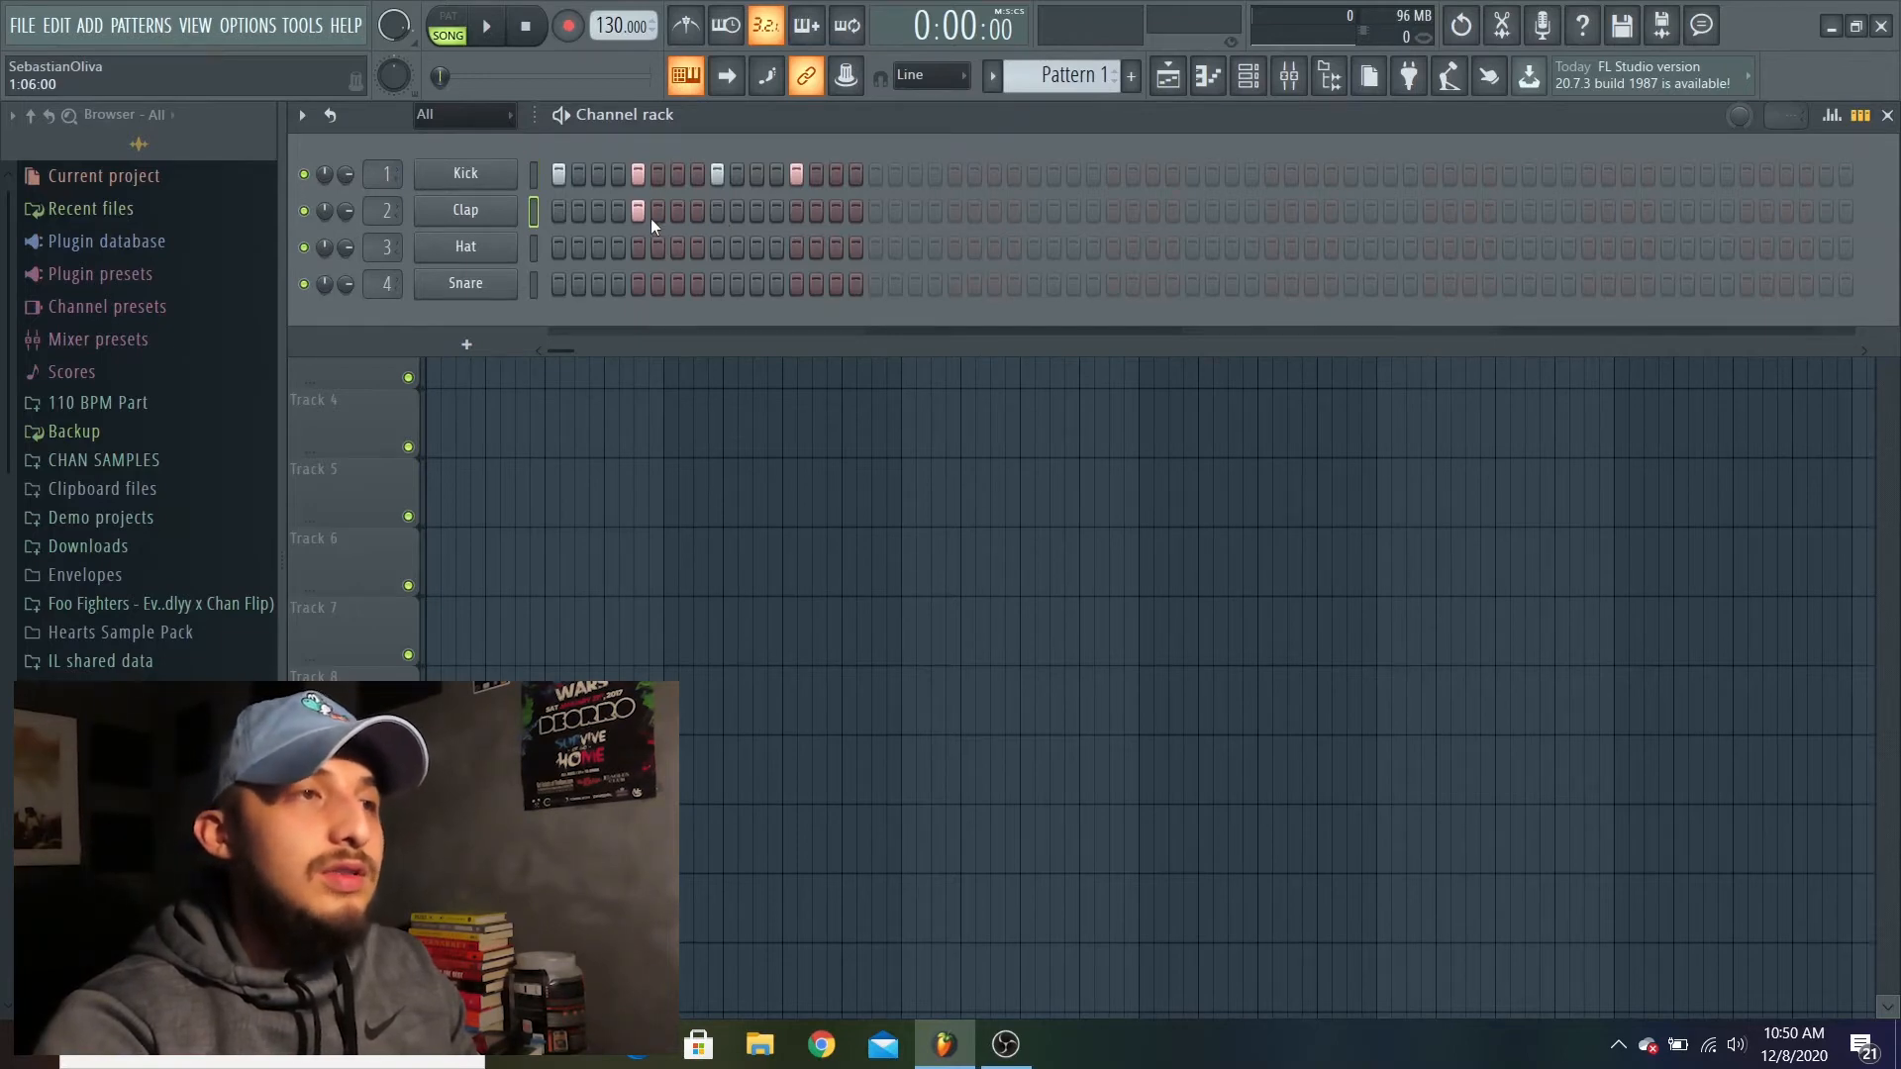
drag(1063, 75, 1063, 65)
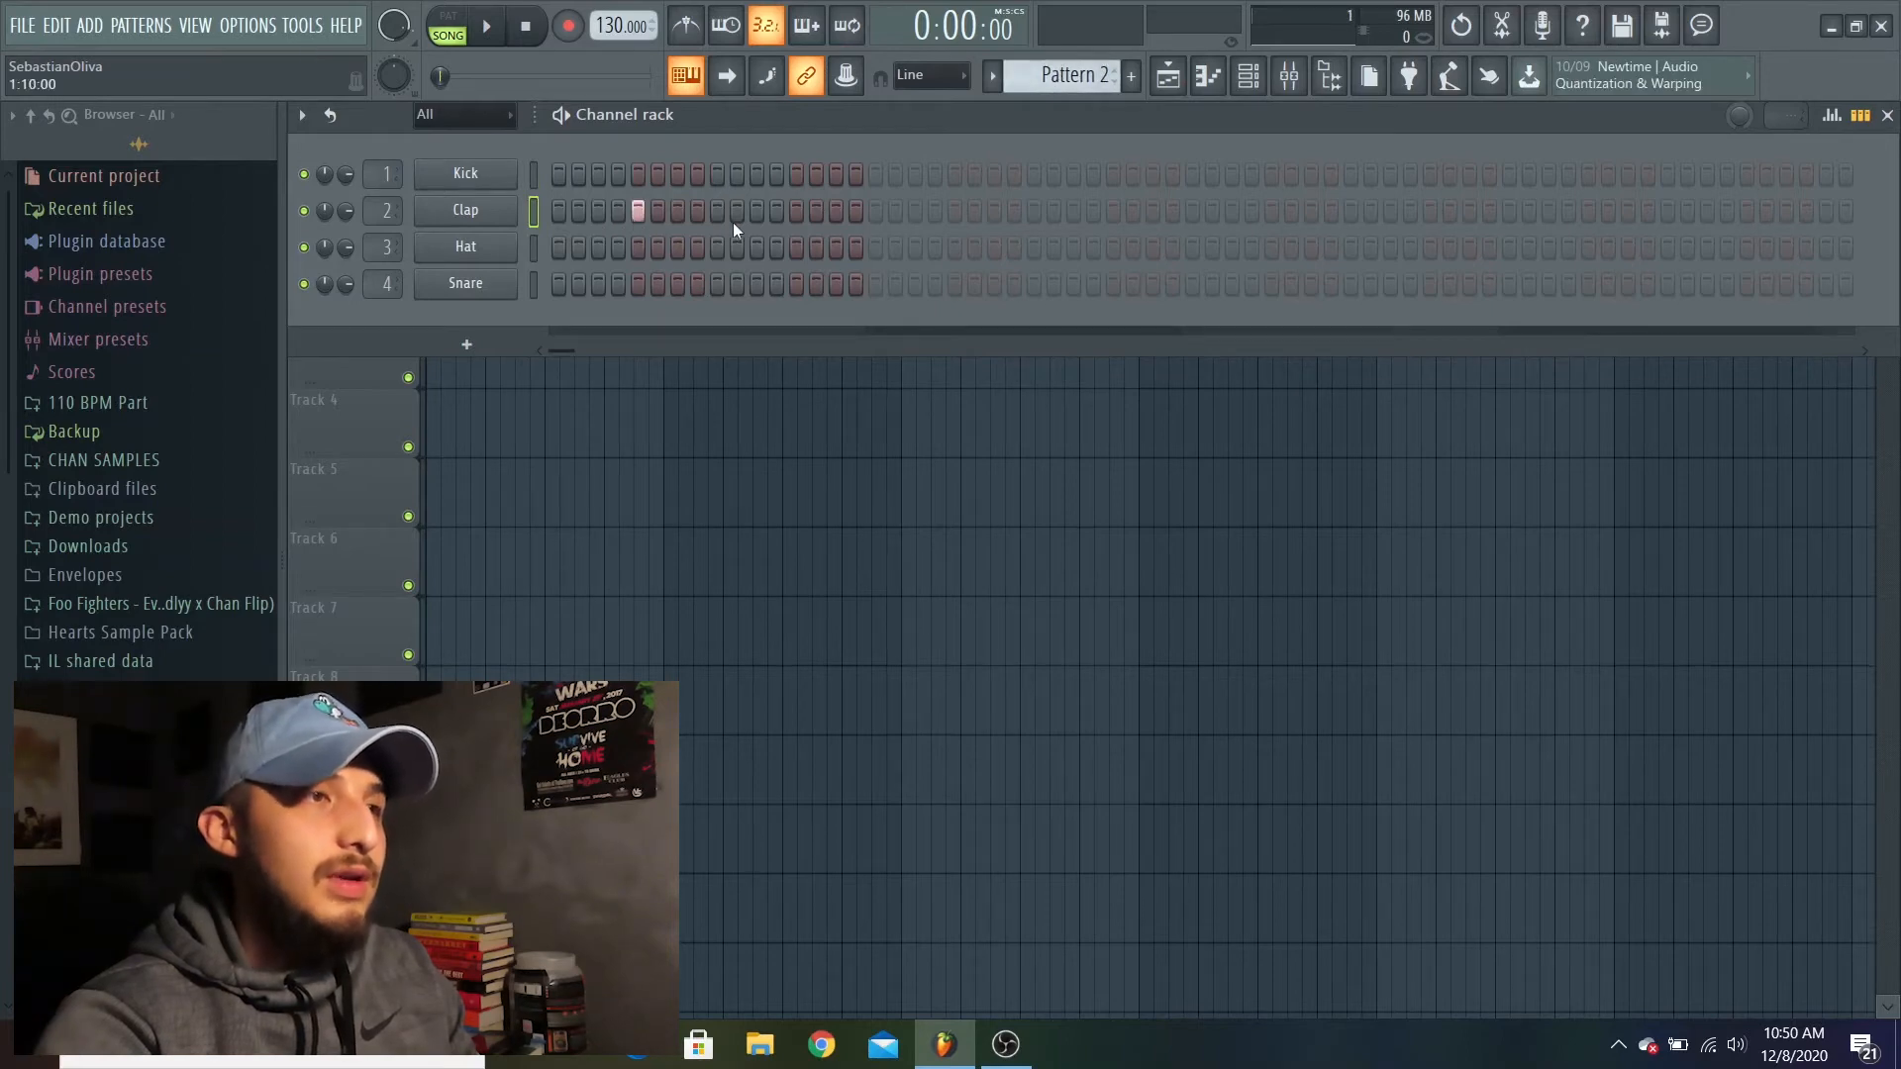
click(798, 209)
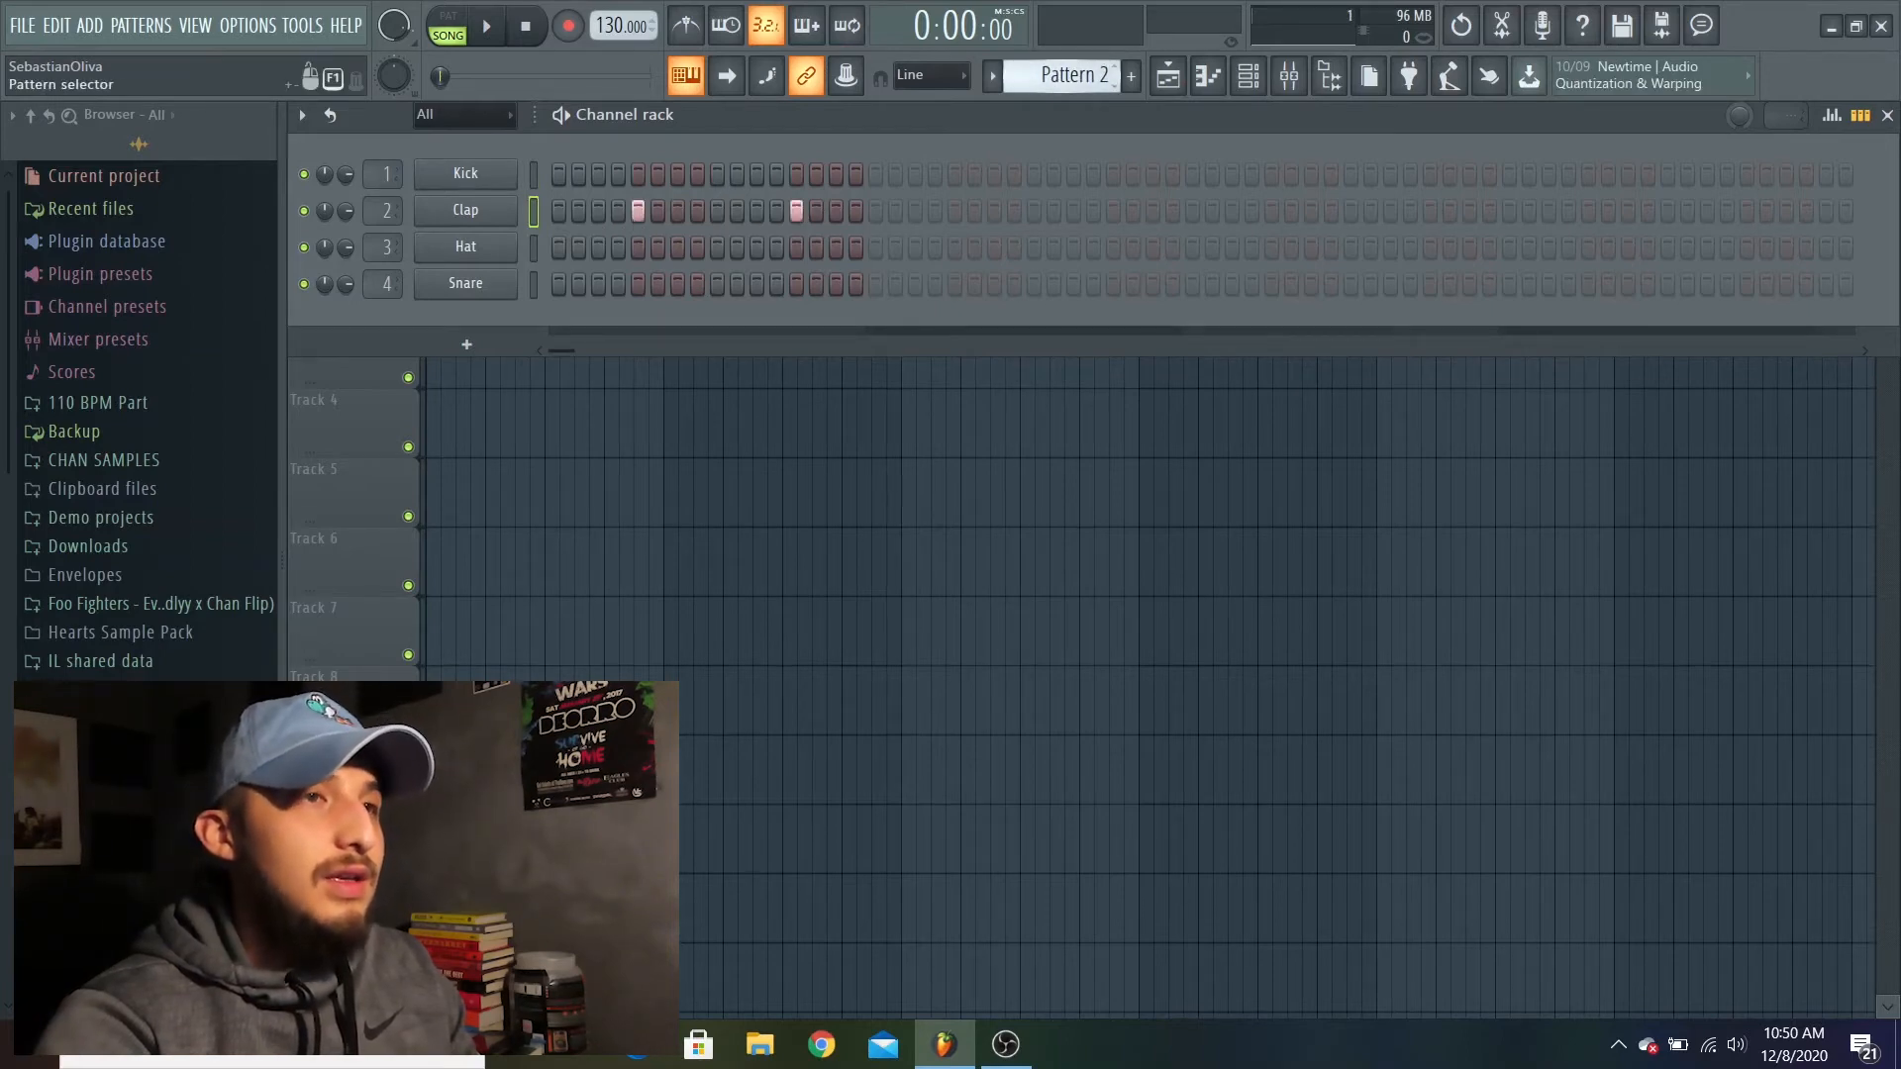
Step: Fill every 2 steps of the Hat channel in Pattern 3
drag(1064, 75, 1064, 68)
right_click(475, 248)
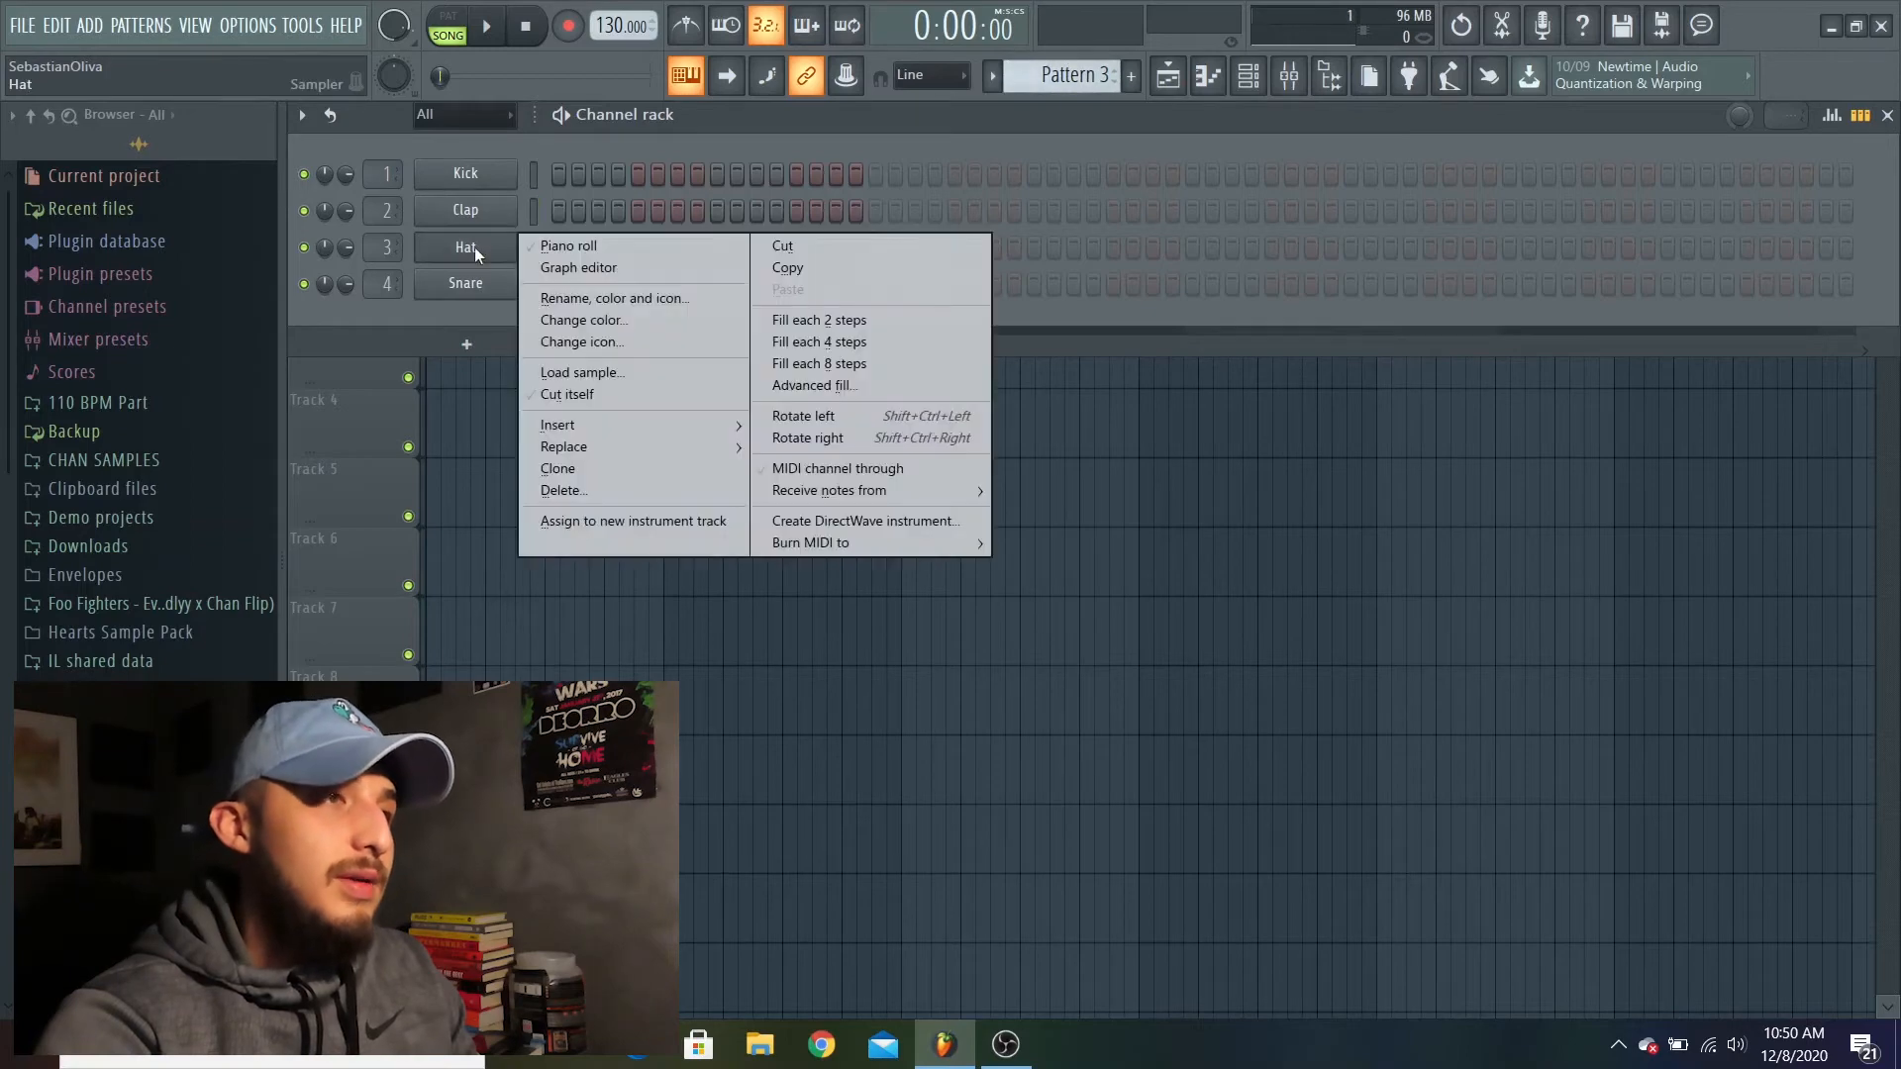
click(793, 323)
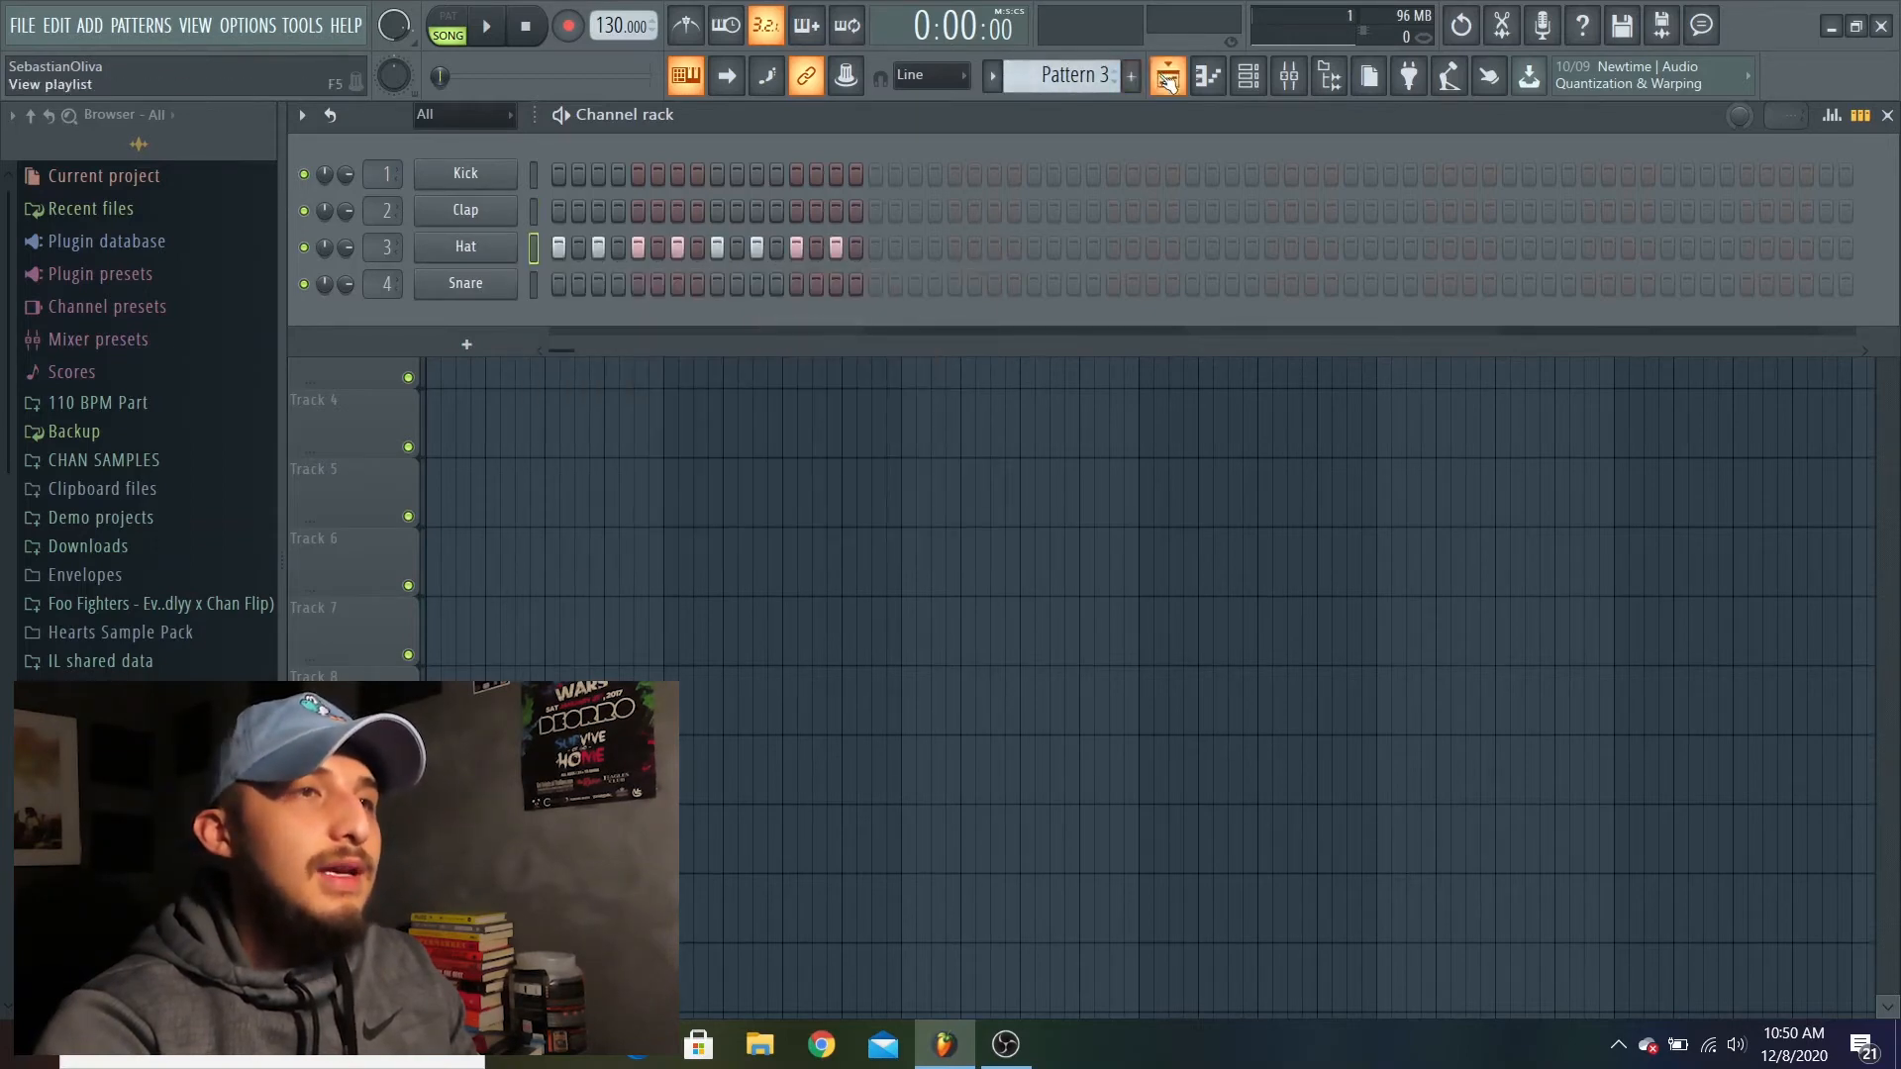
Step: Fill bars 1 to 8 of the playlist with Pattern 2 clips on Track 2 and Pattern 3 clips on Track 3
drag(1065, 74, 1065, 83)
click(1170, 76)
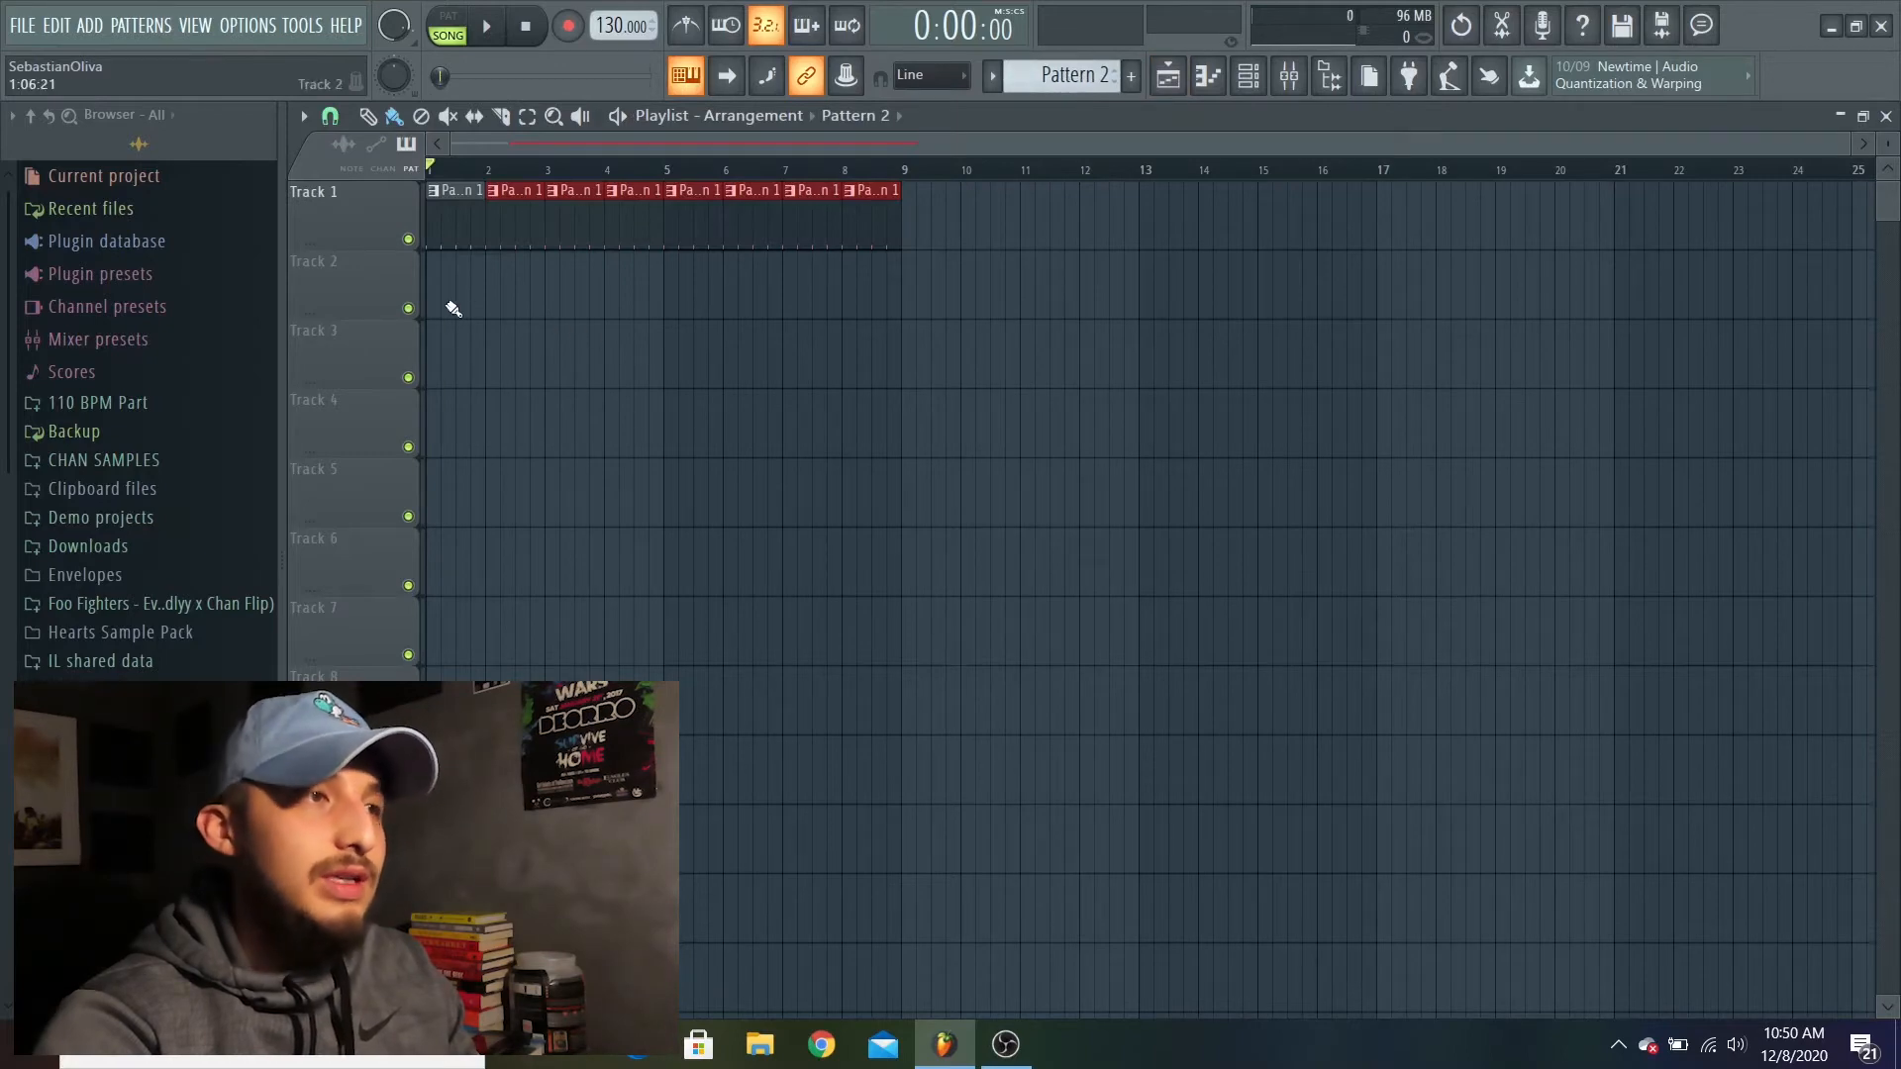
drag(440, 291, 853, 263)
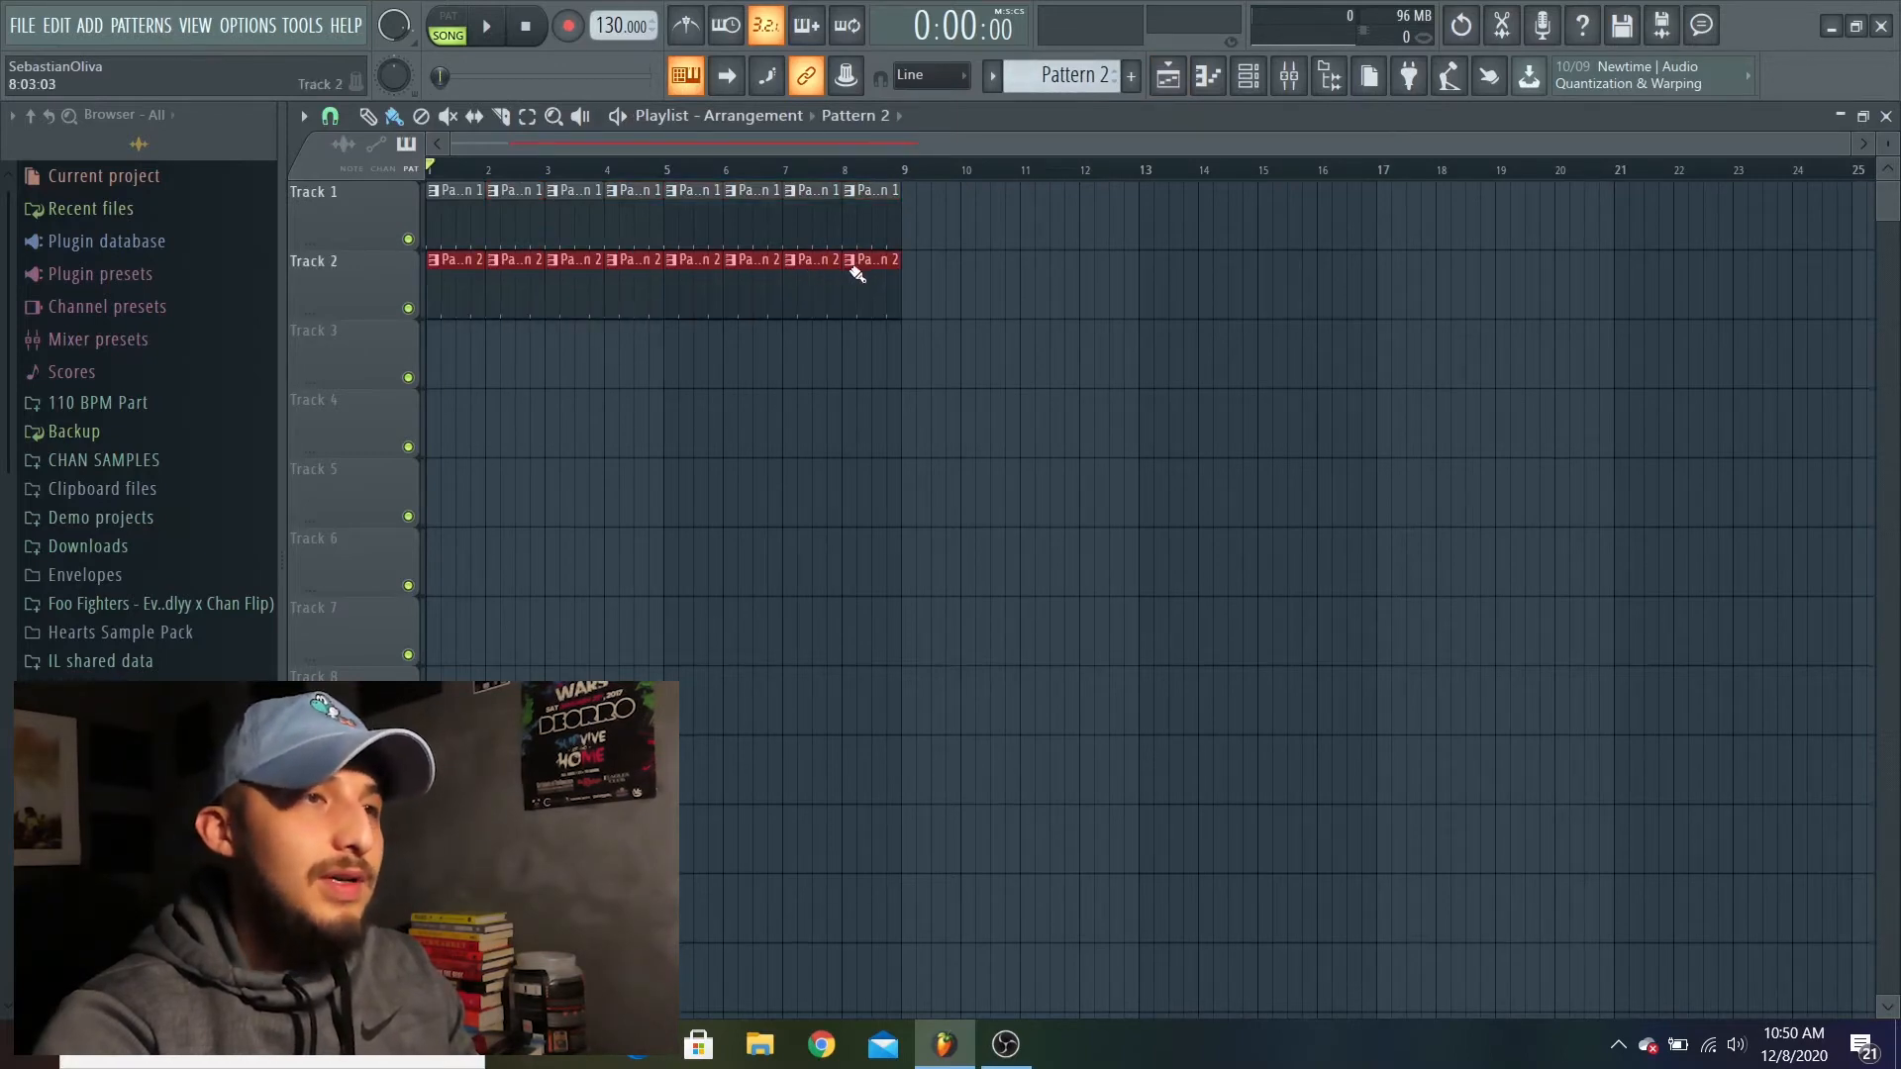
drag(1066, 79, 1065, 70)
drag(432, 374, 841, 361)
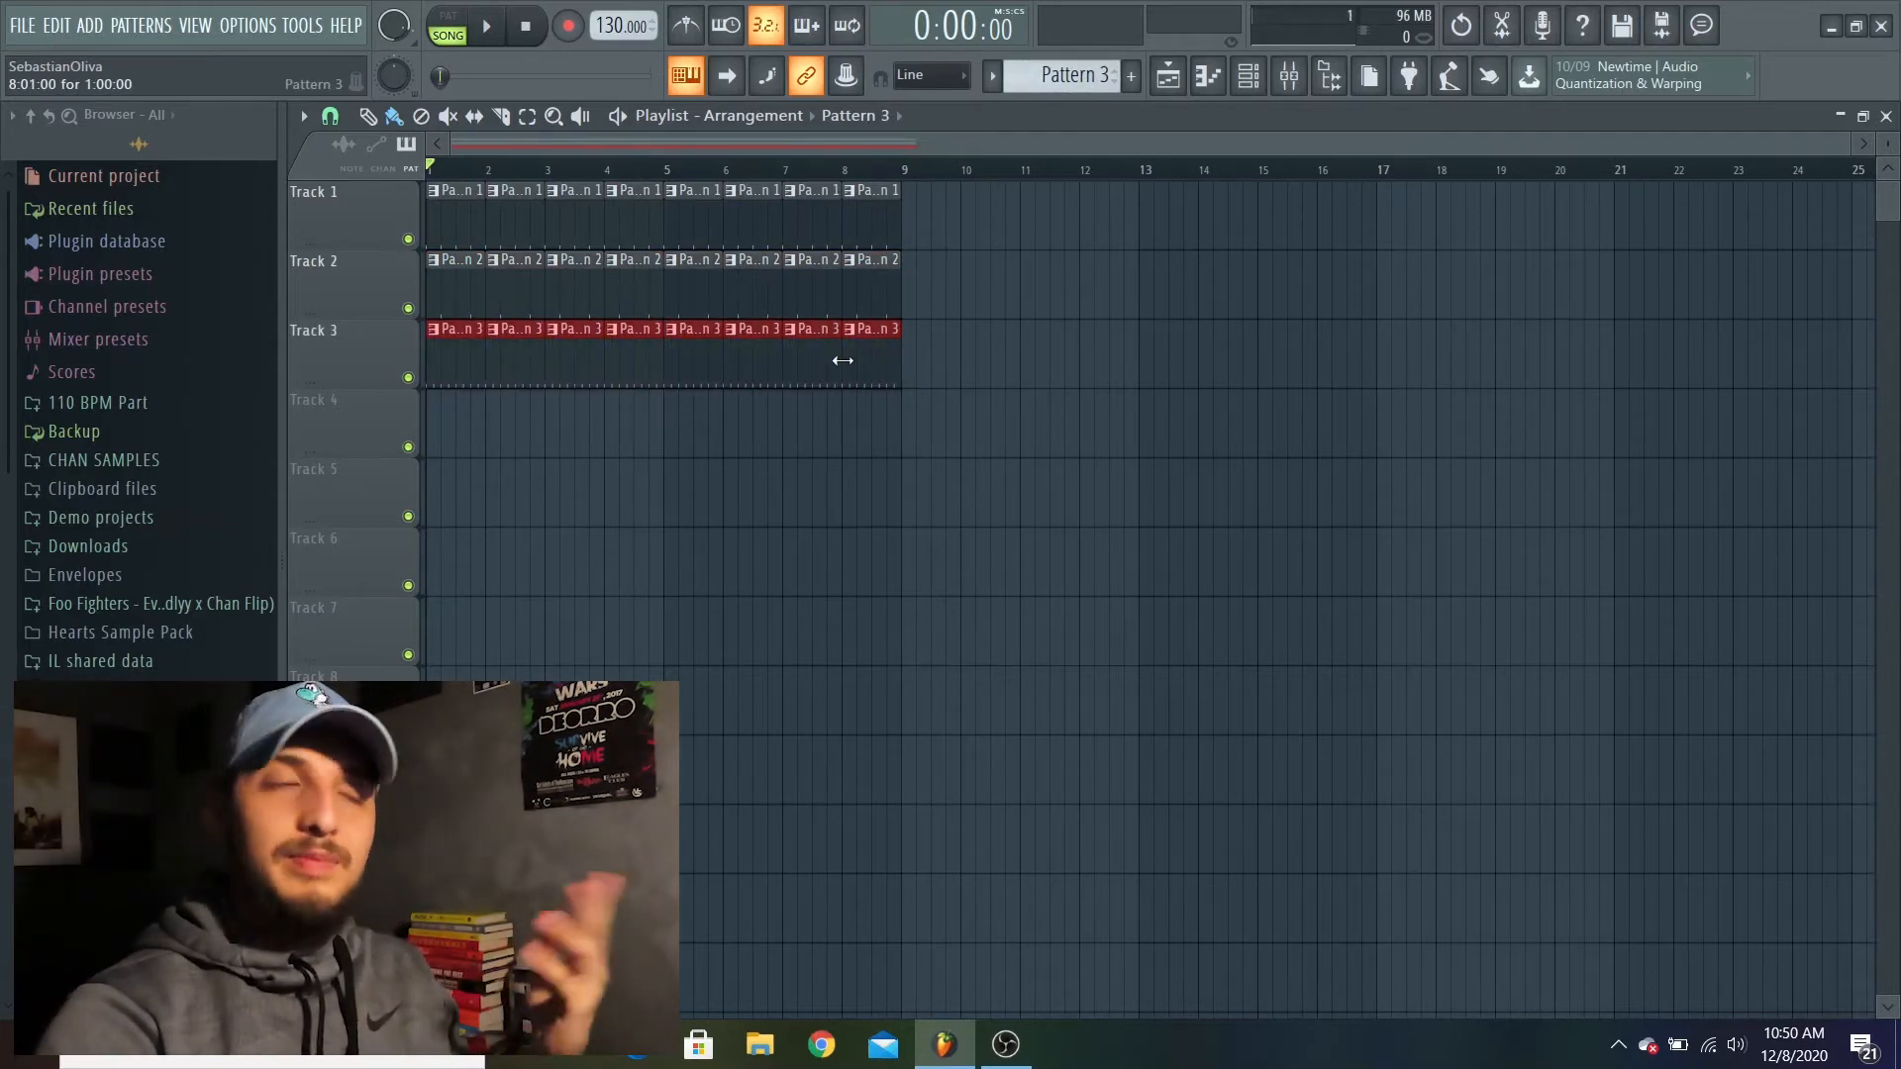
Step: Rename the pattern on Track 3 as Hi Hat
right_click(495, 333)
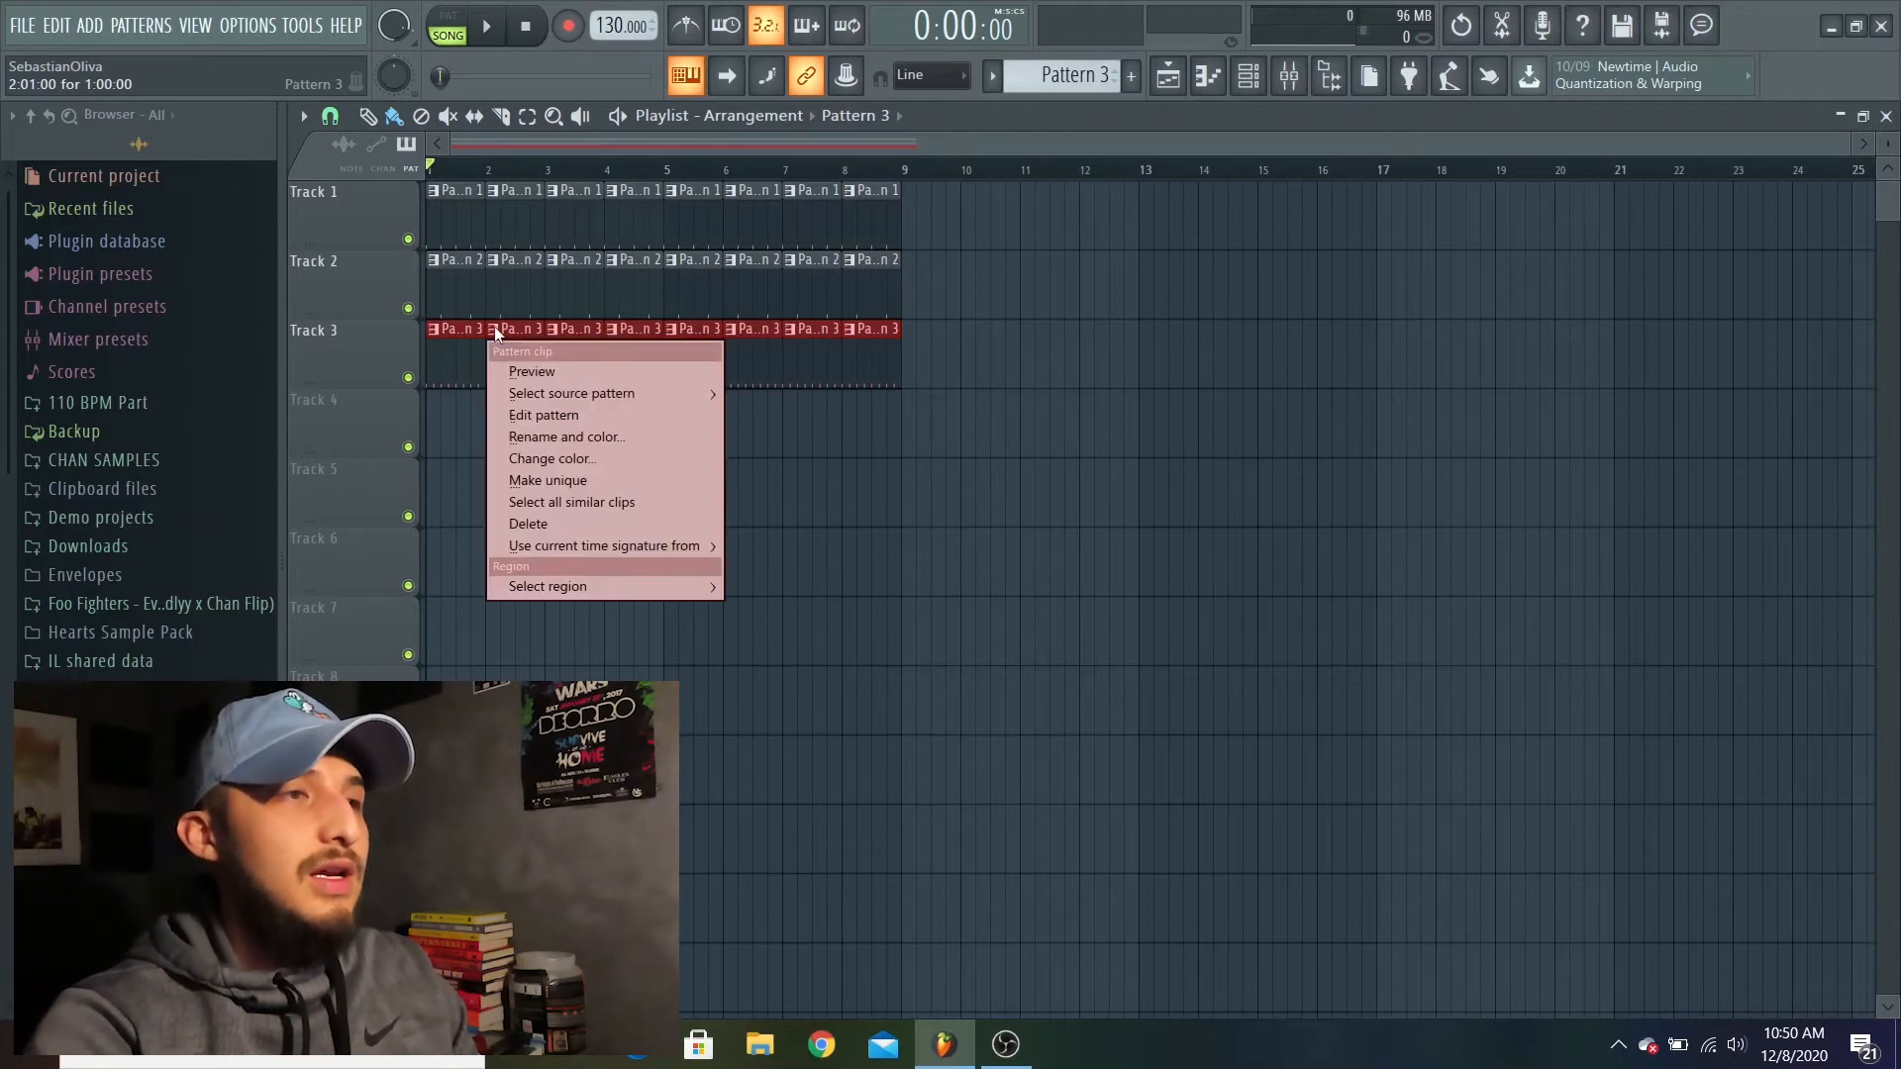
click(539, 436)
text(Hi Hat)
key(Return)
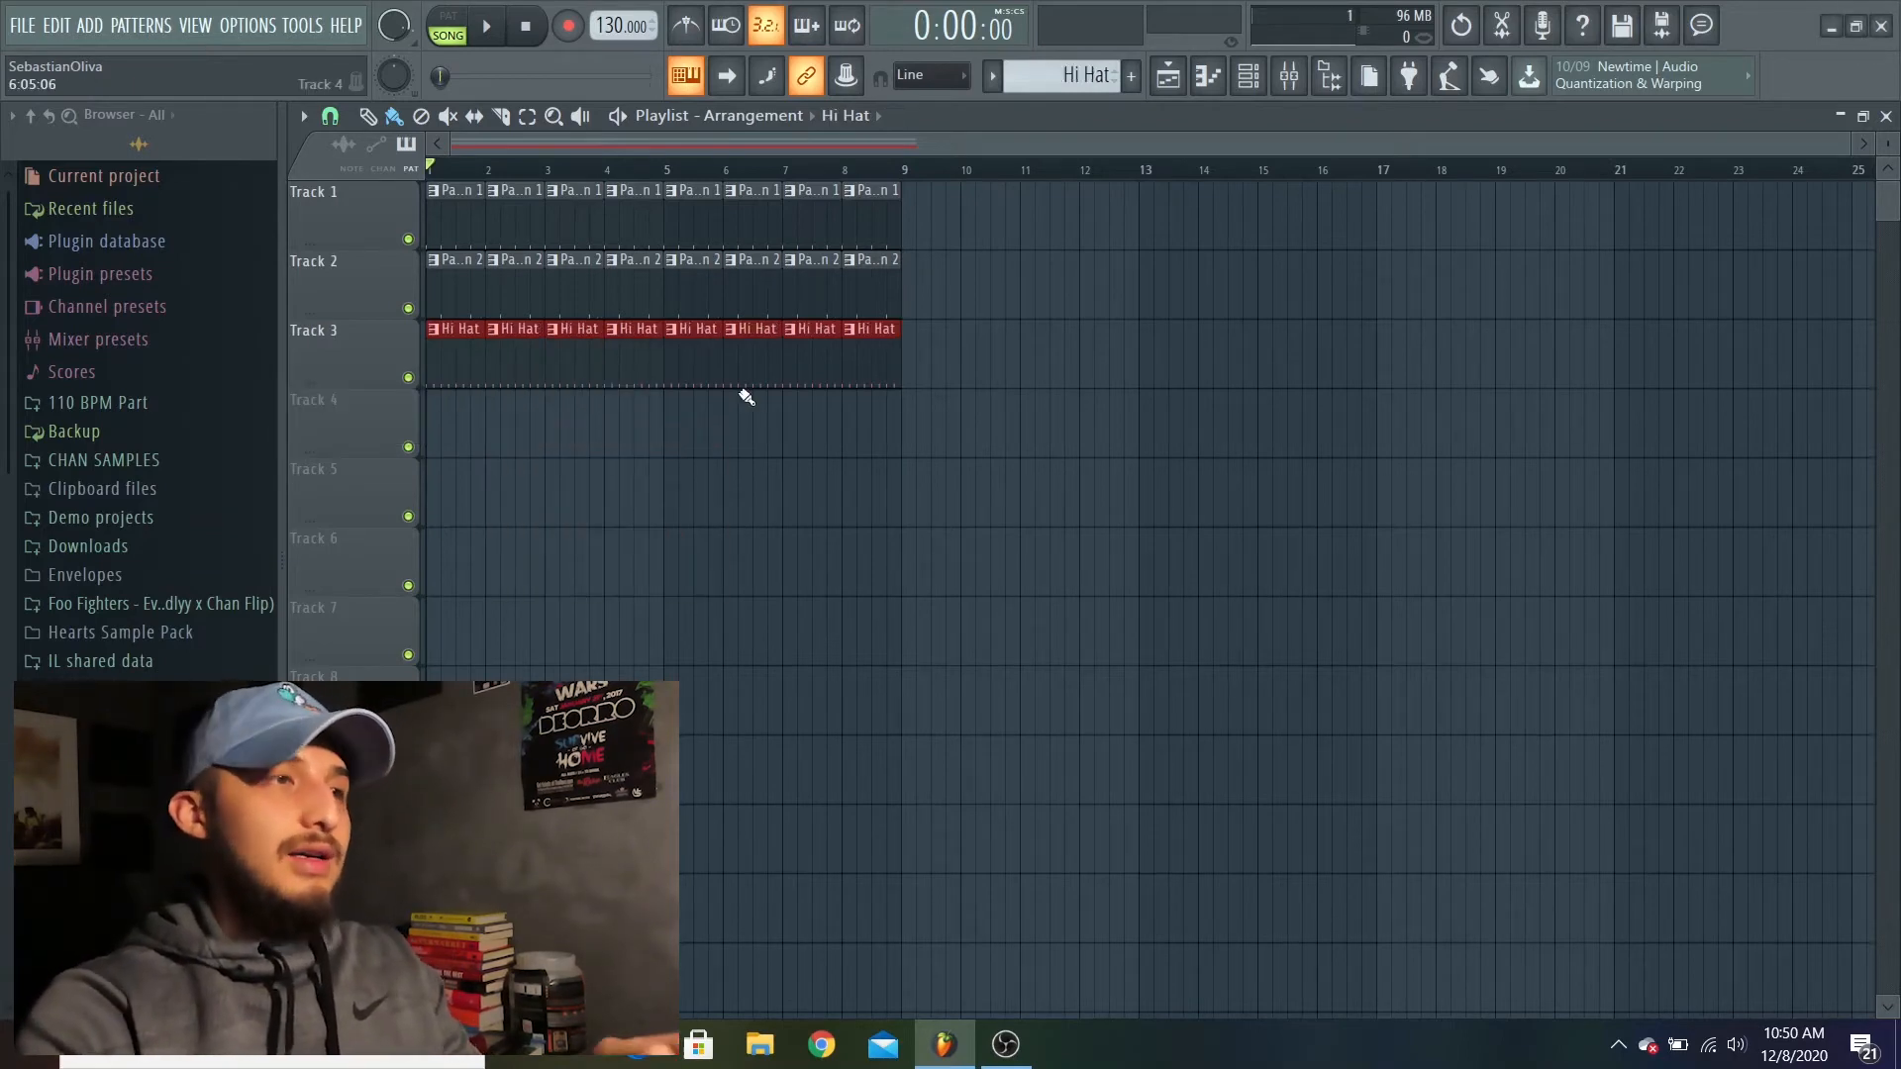
Step: Make the bar 2 clip on Track 2 unique and rename the track's Pattern 2 clips as CLAPS
right_click(499, 261)
click(549, 409)
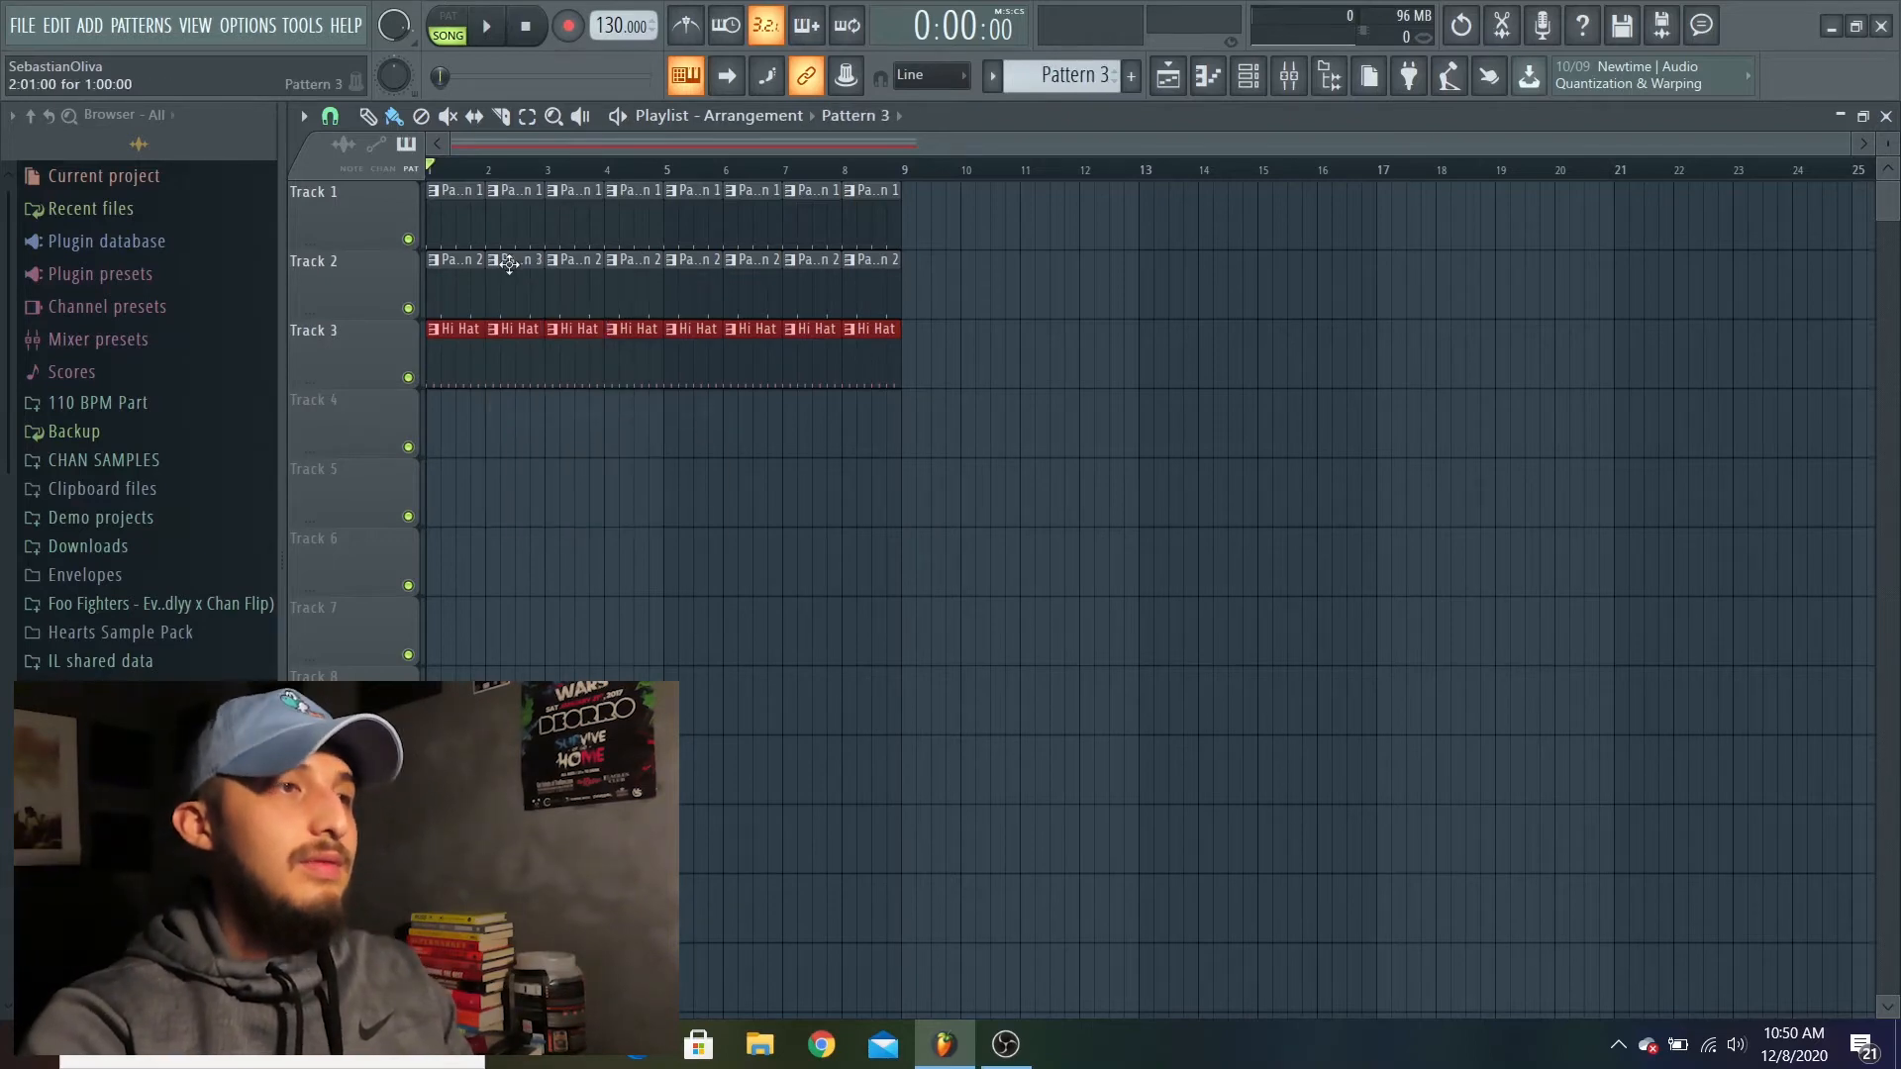
right_click(560, 265)
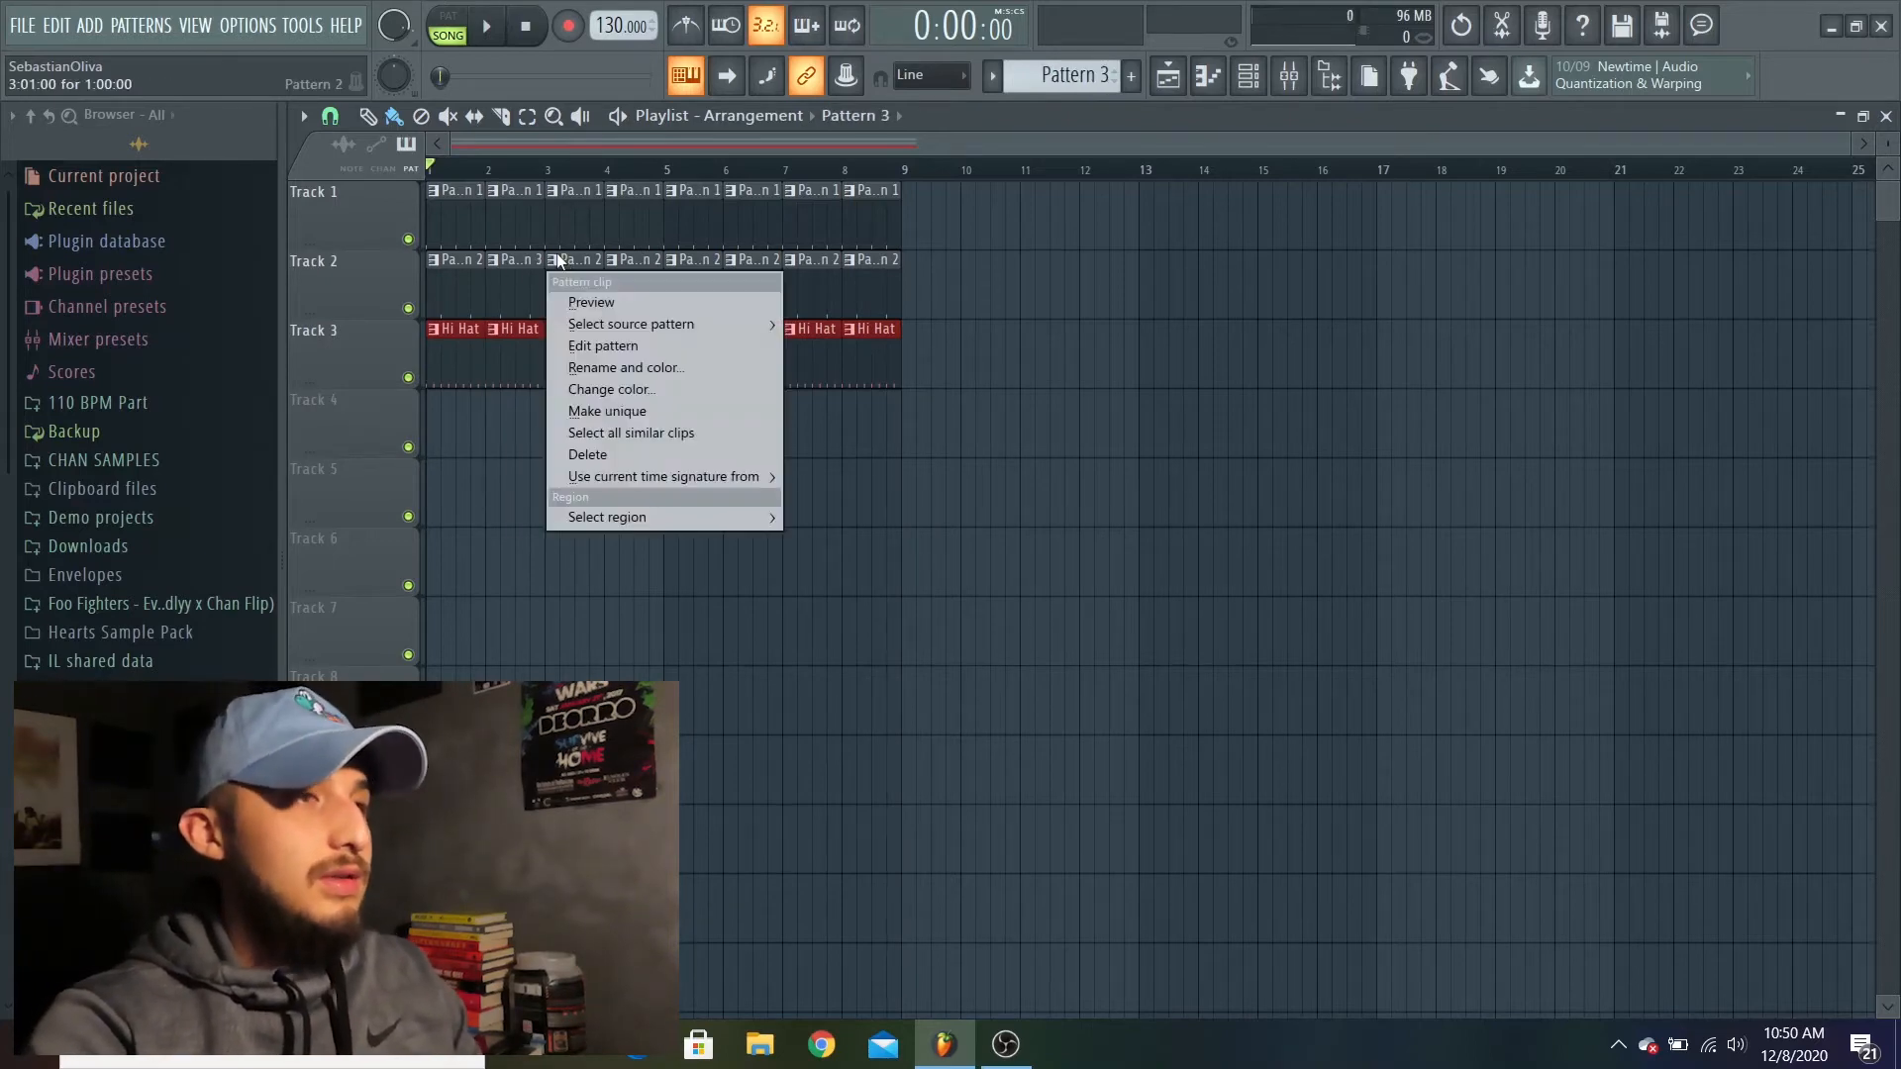
click(651, 373)
text(CLAPS)
key(Return)
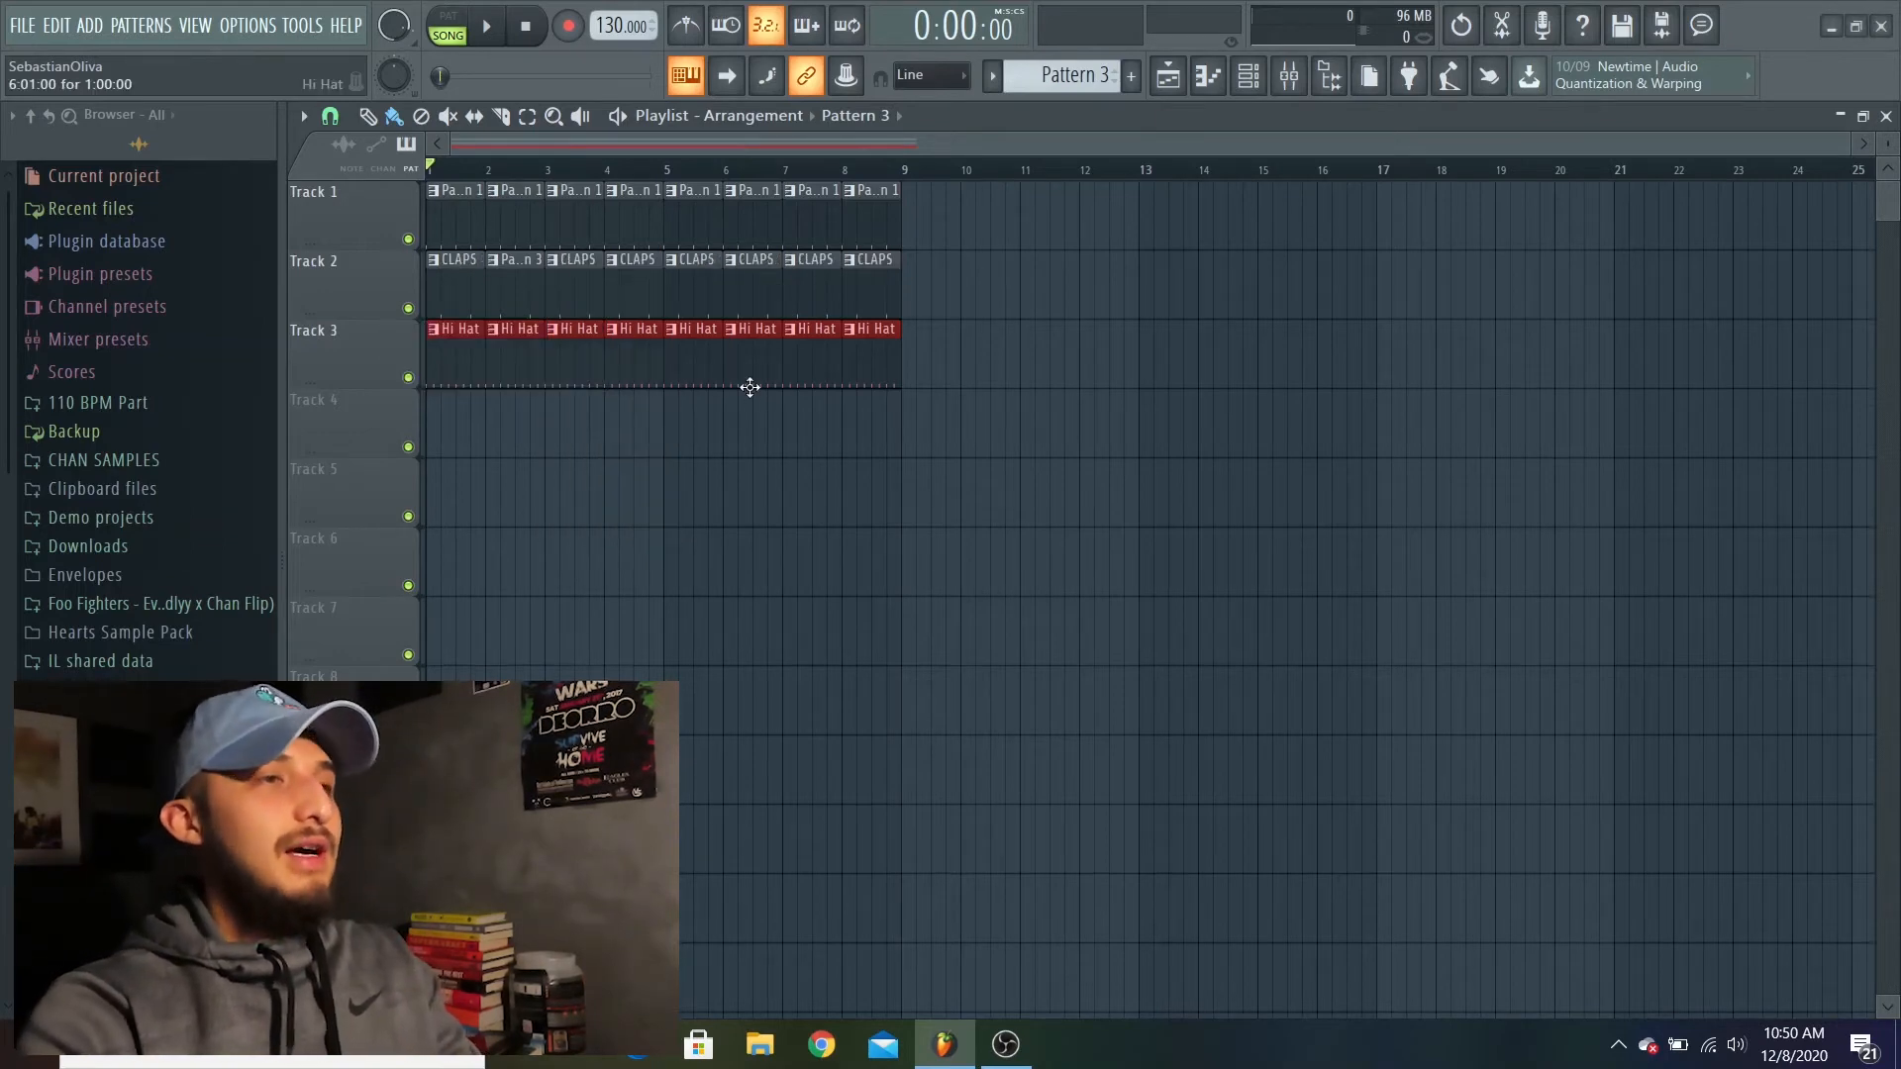
Step: Delete the mismatched clip at bar 2 of Track 2 and place a CLAPS clip there
right_click(507, 302)
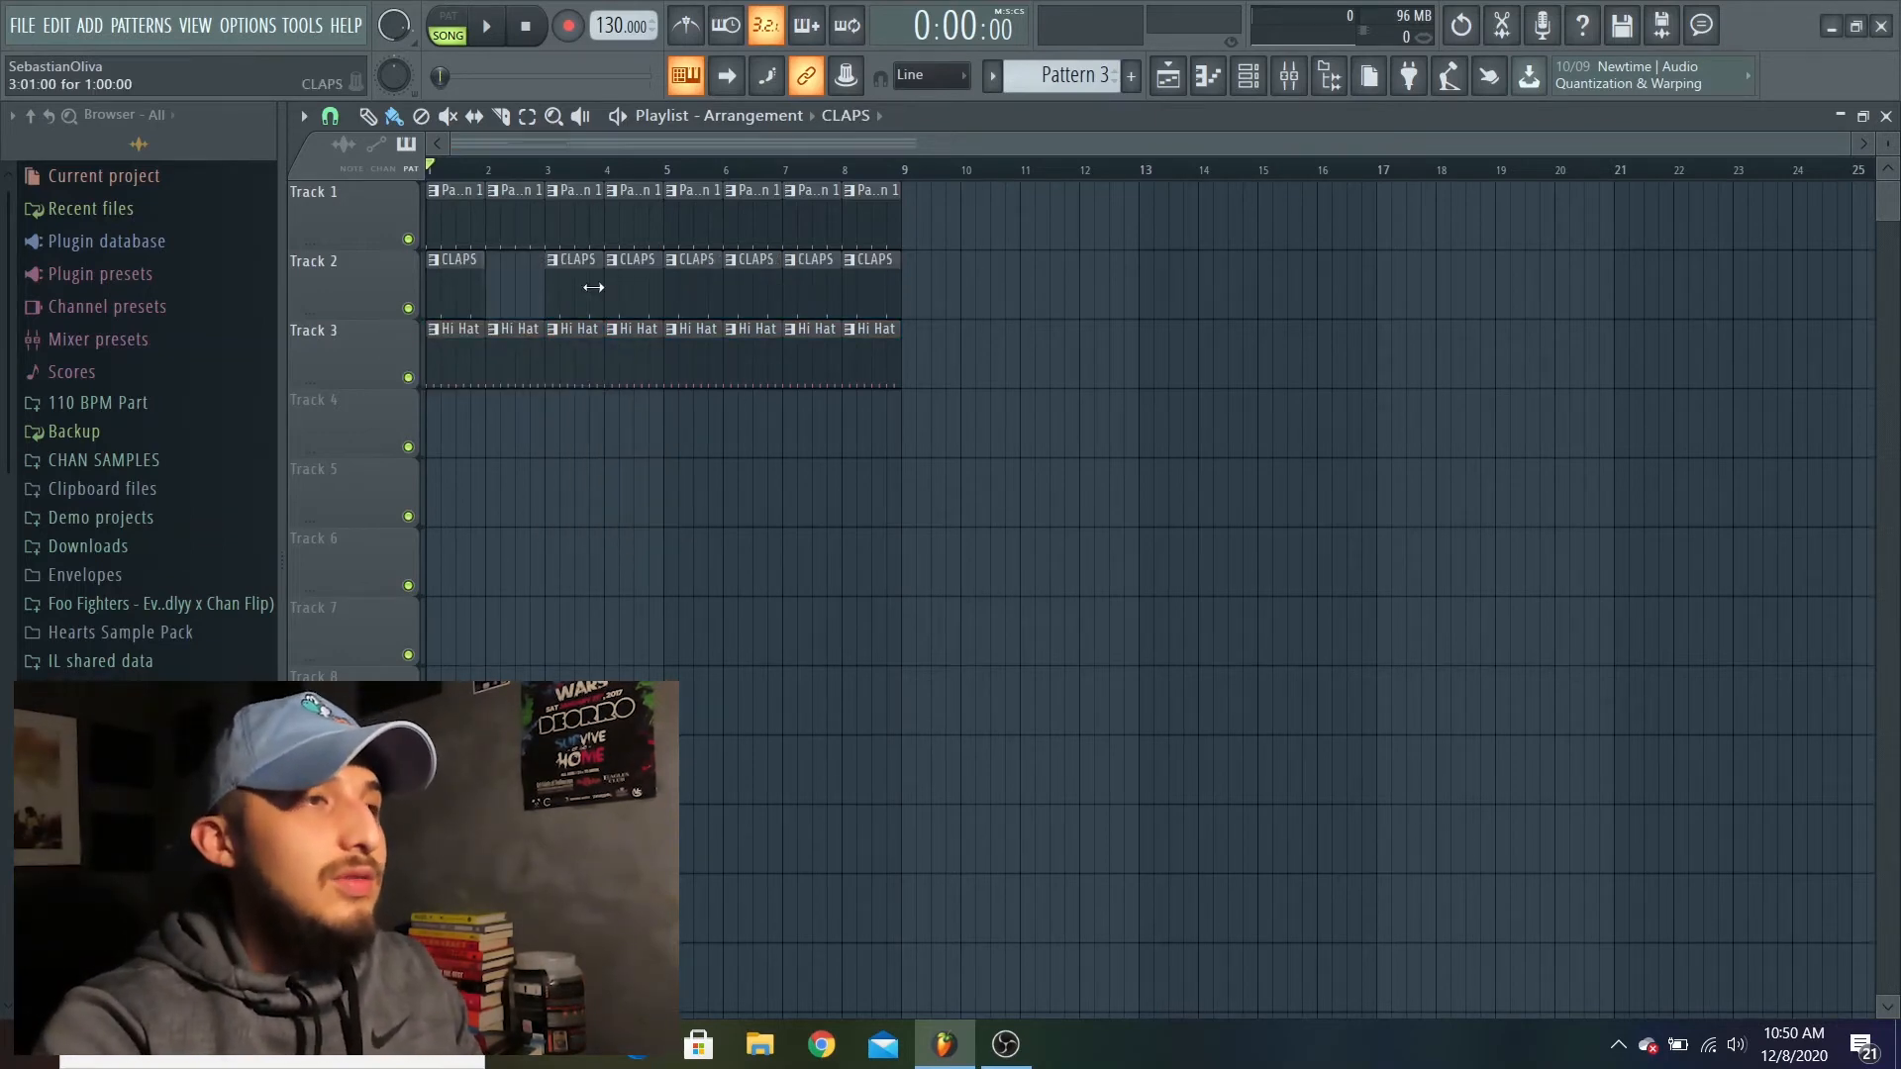
click(505, 292)
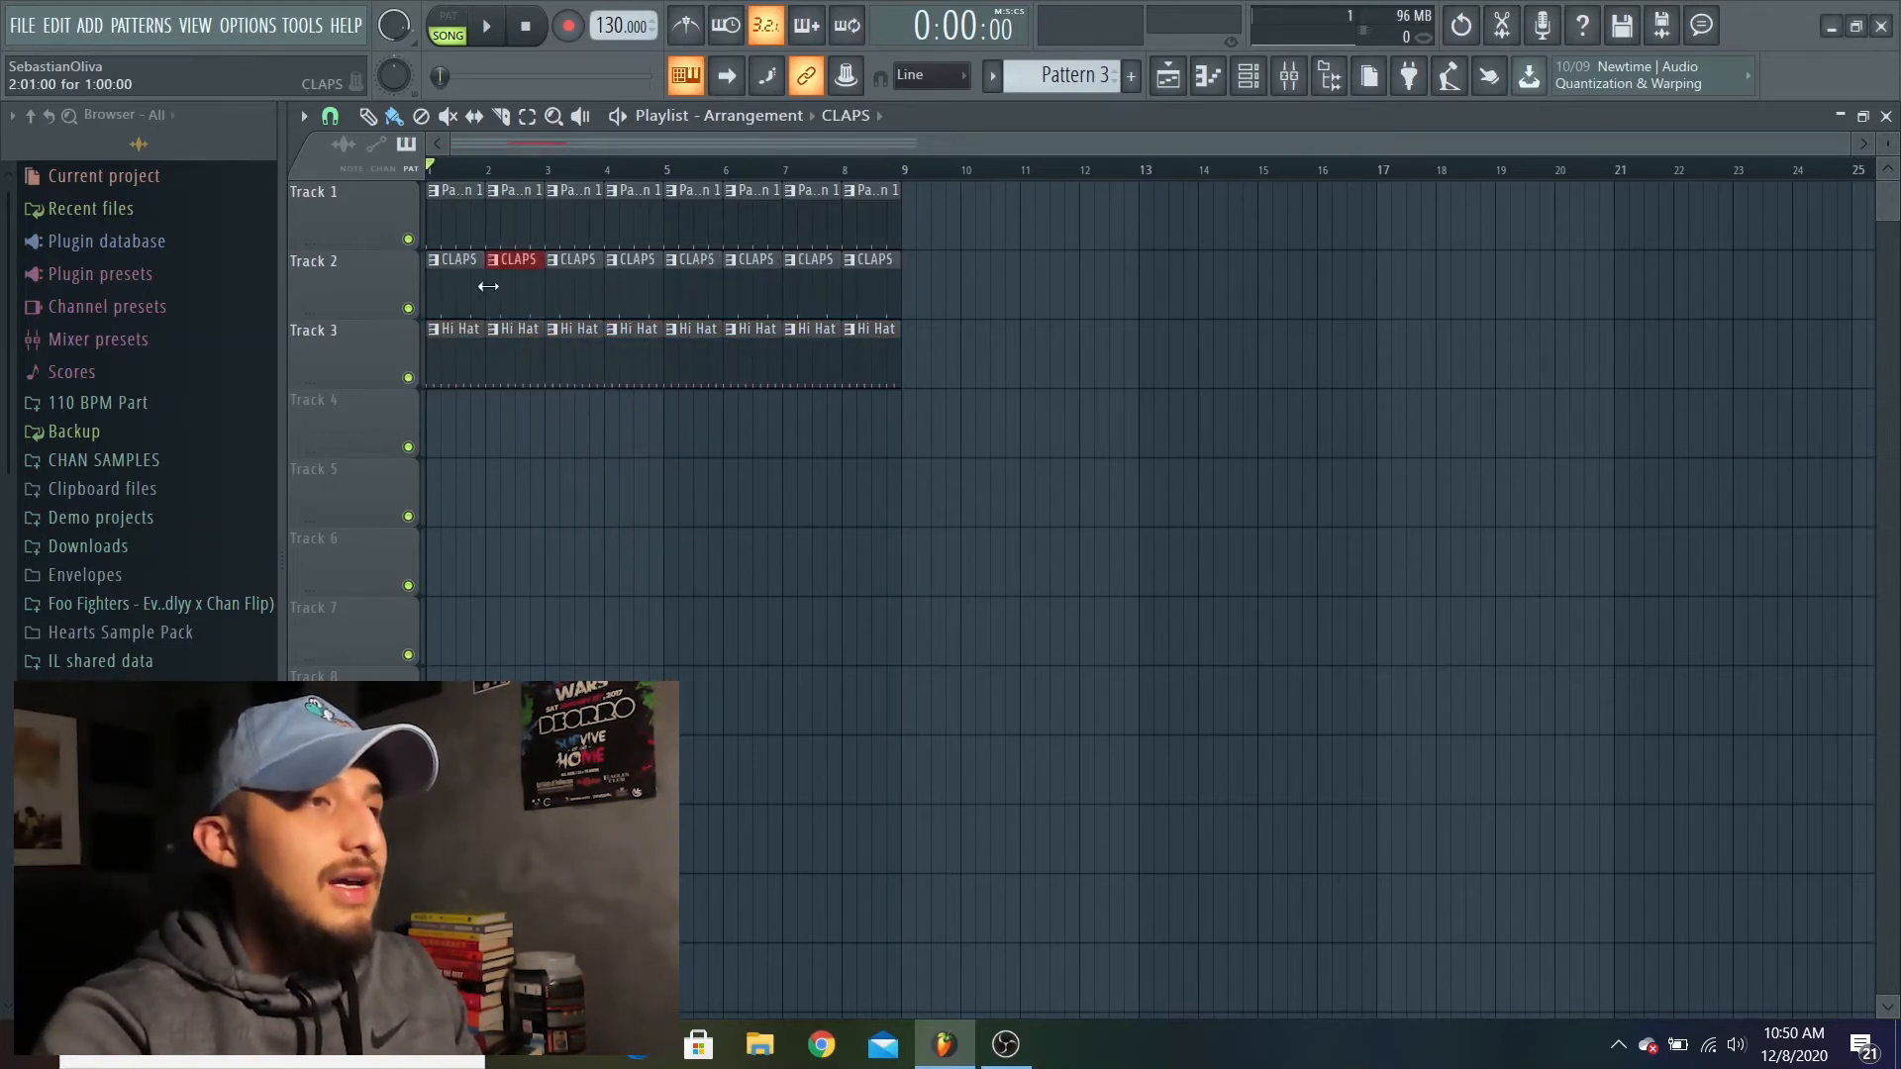
Step: Rename the pattern on Track 1 as Kick
right_click(437, 198)
click(507, 311)
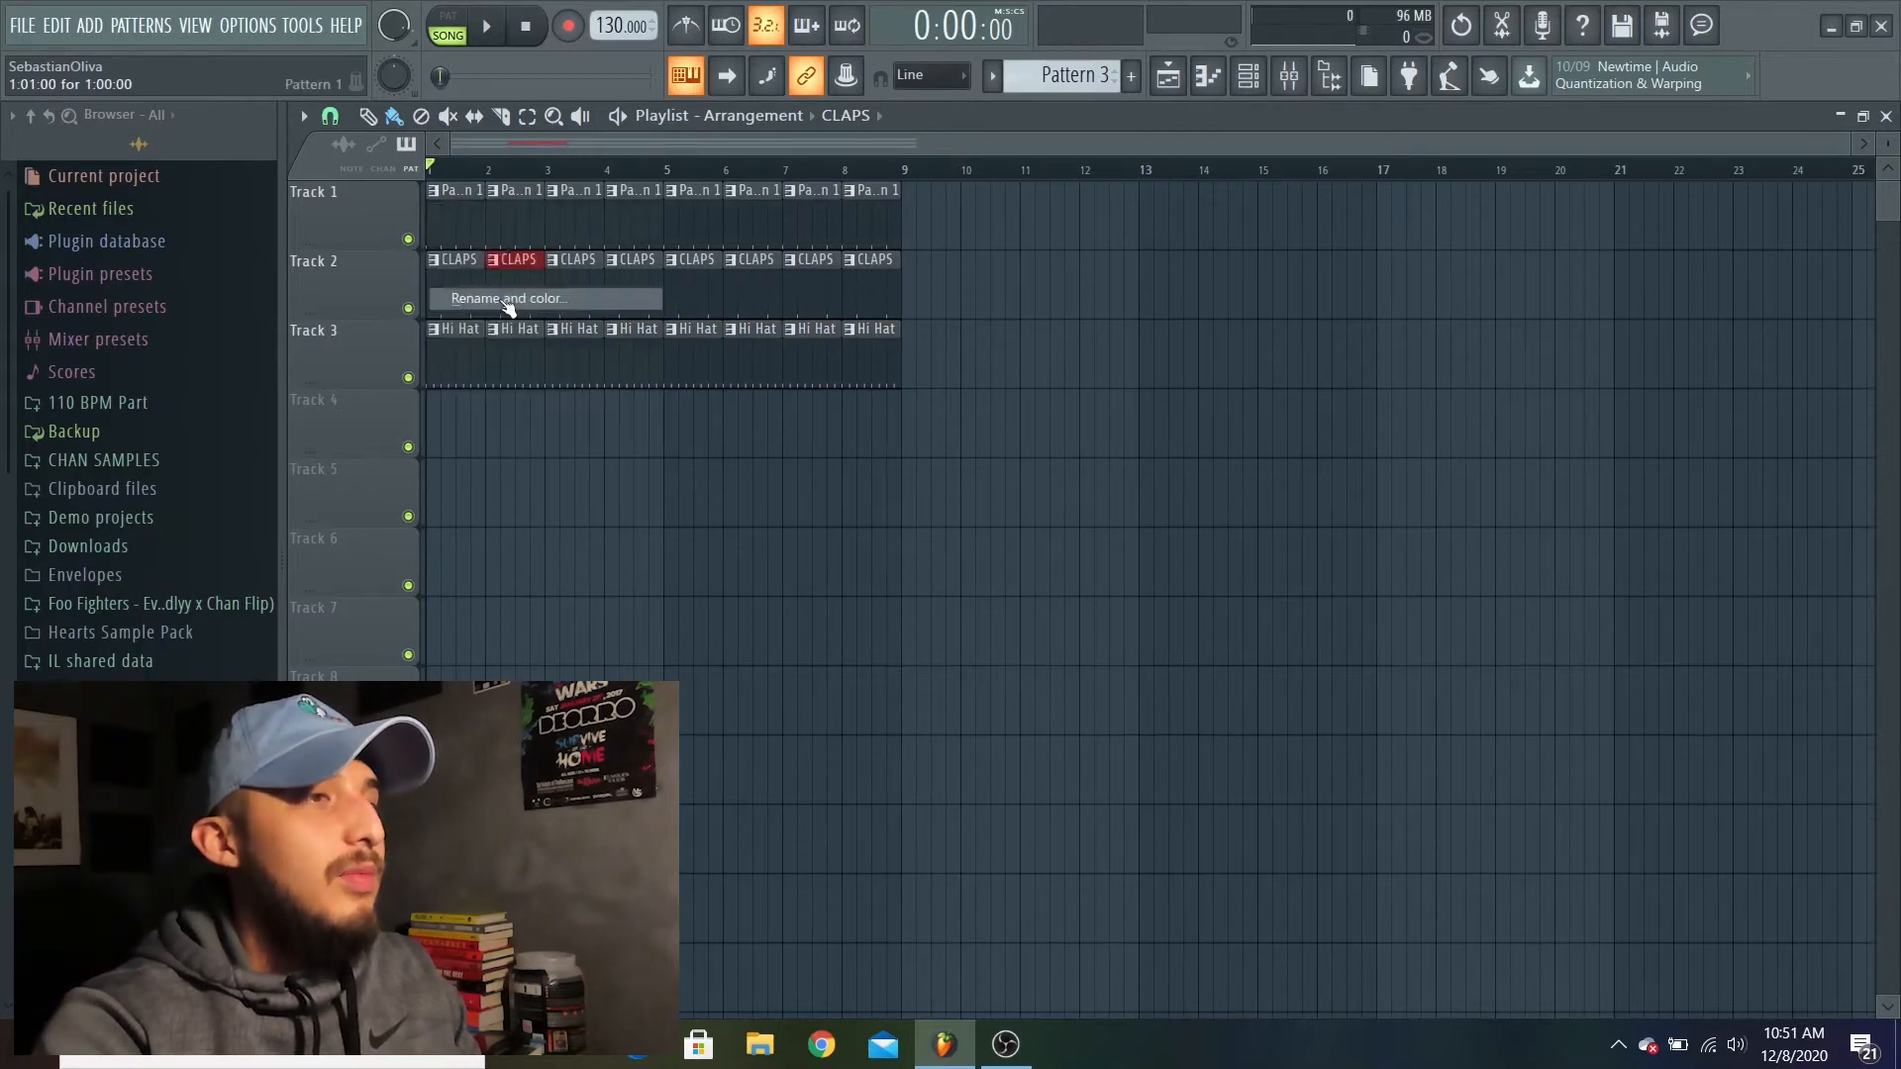
text(Kick)
key(Return)
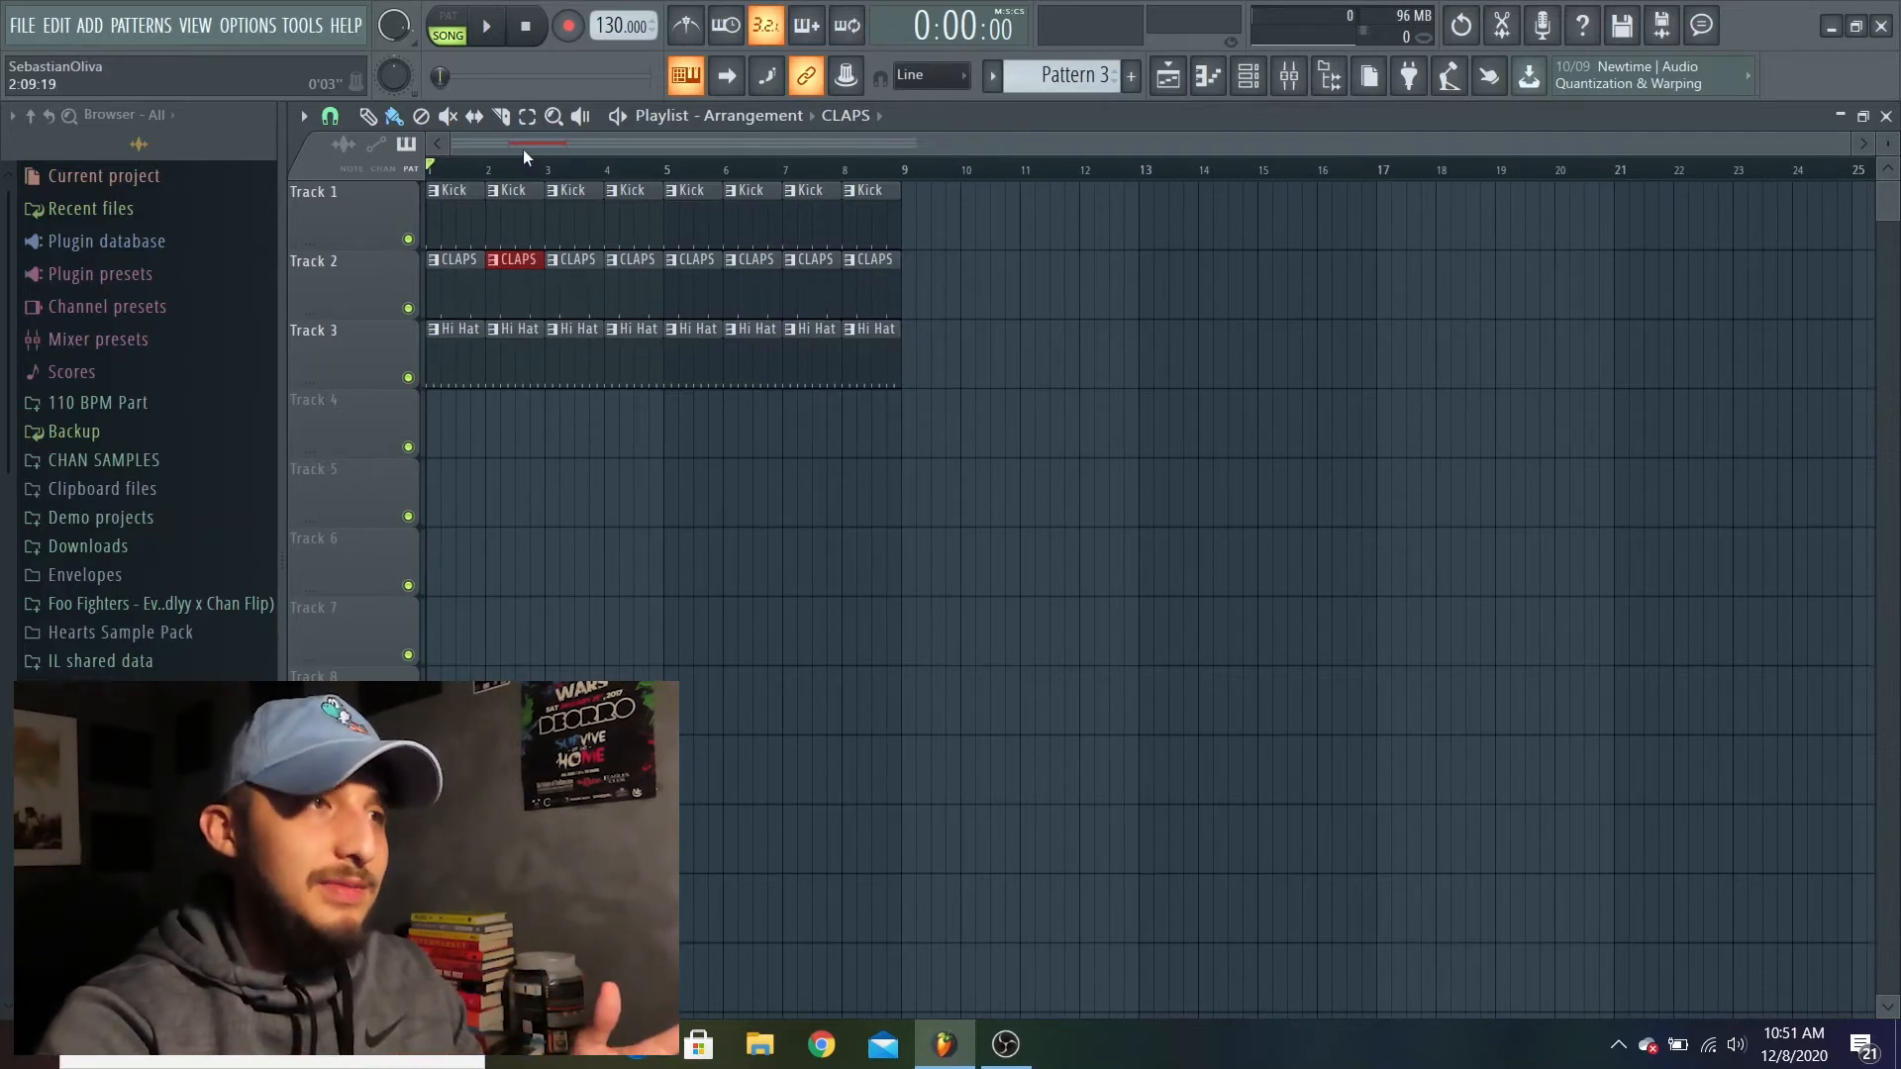
Step: Play the arrangement, select bars 1 to 8 on the timeline, and move the playhead into bar 6
key(space)
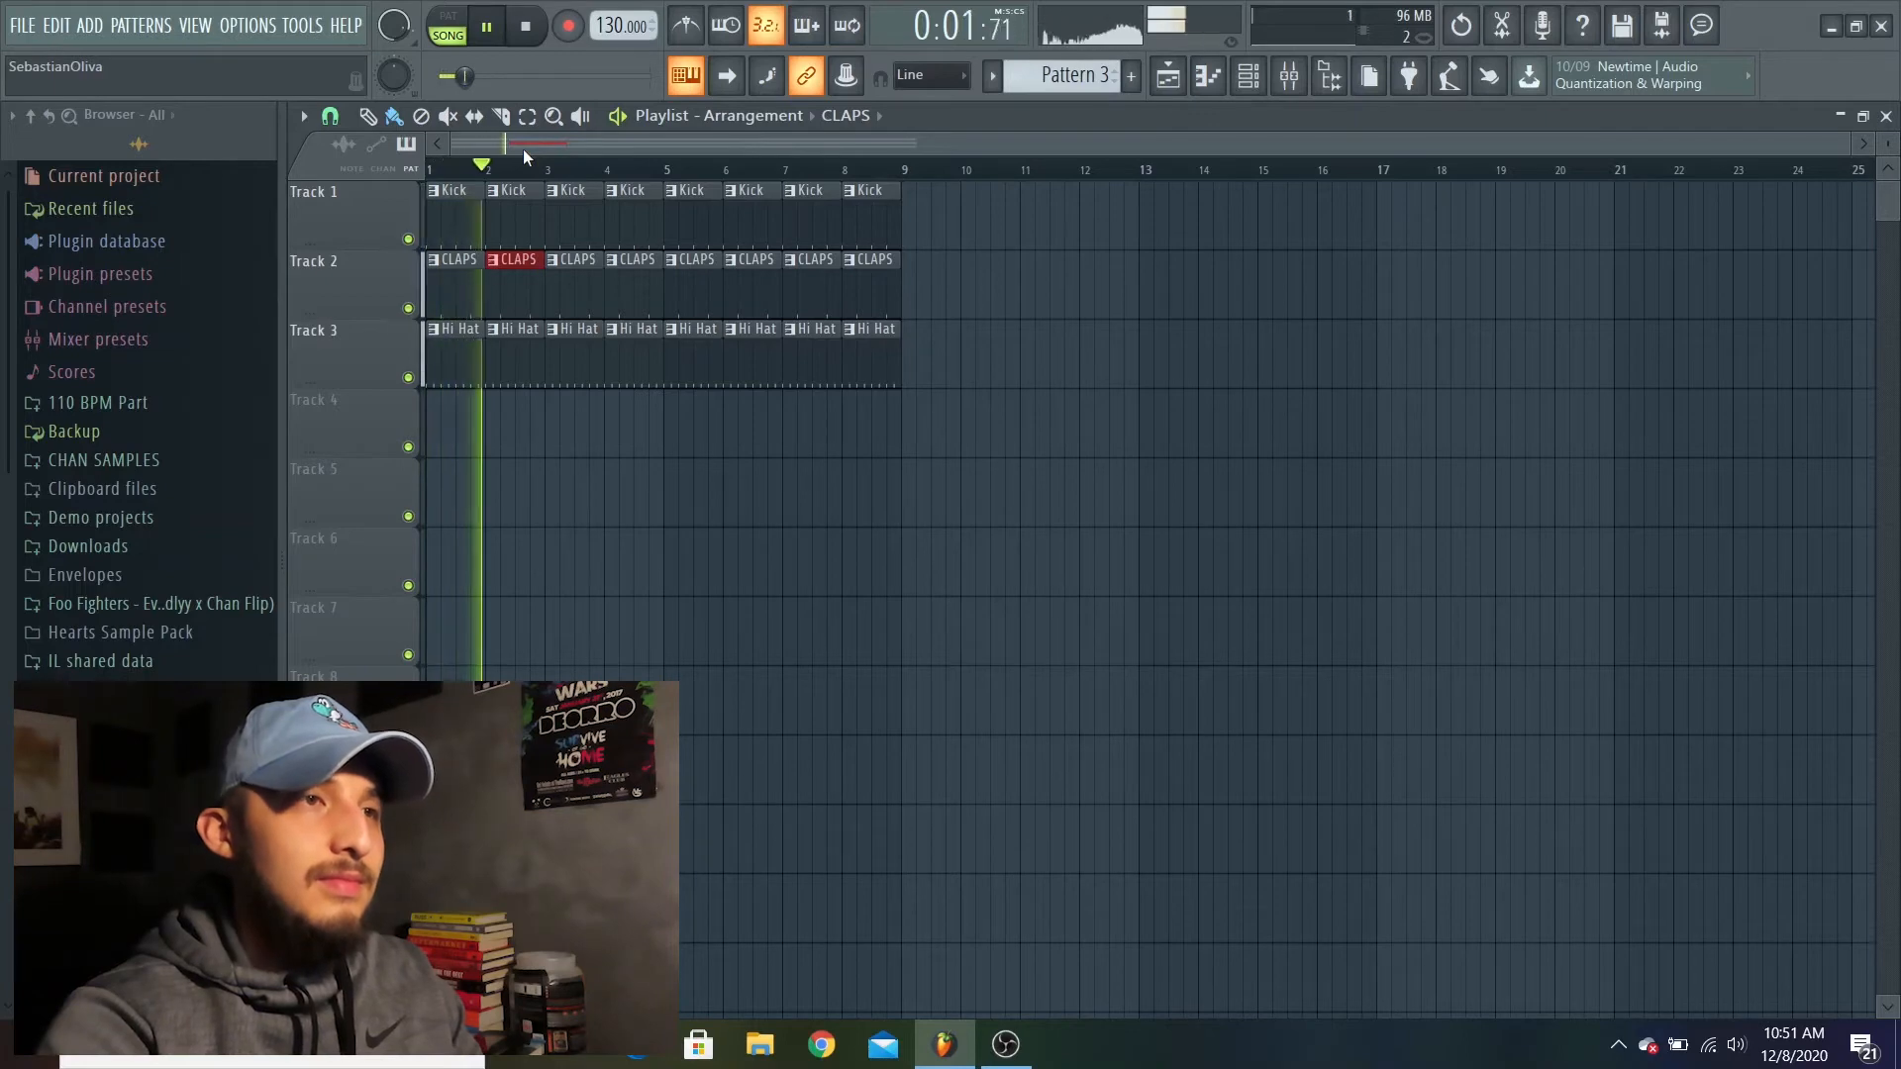
key(space)
drag(909, 170, 428, 170)
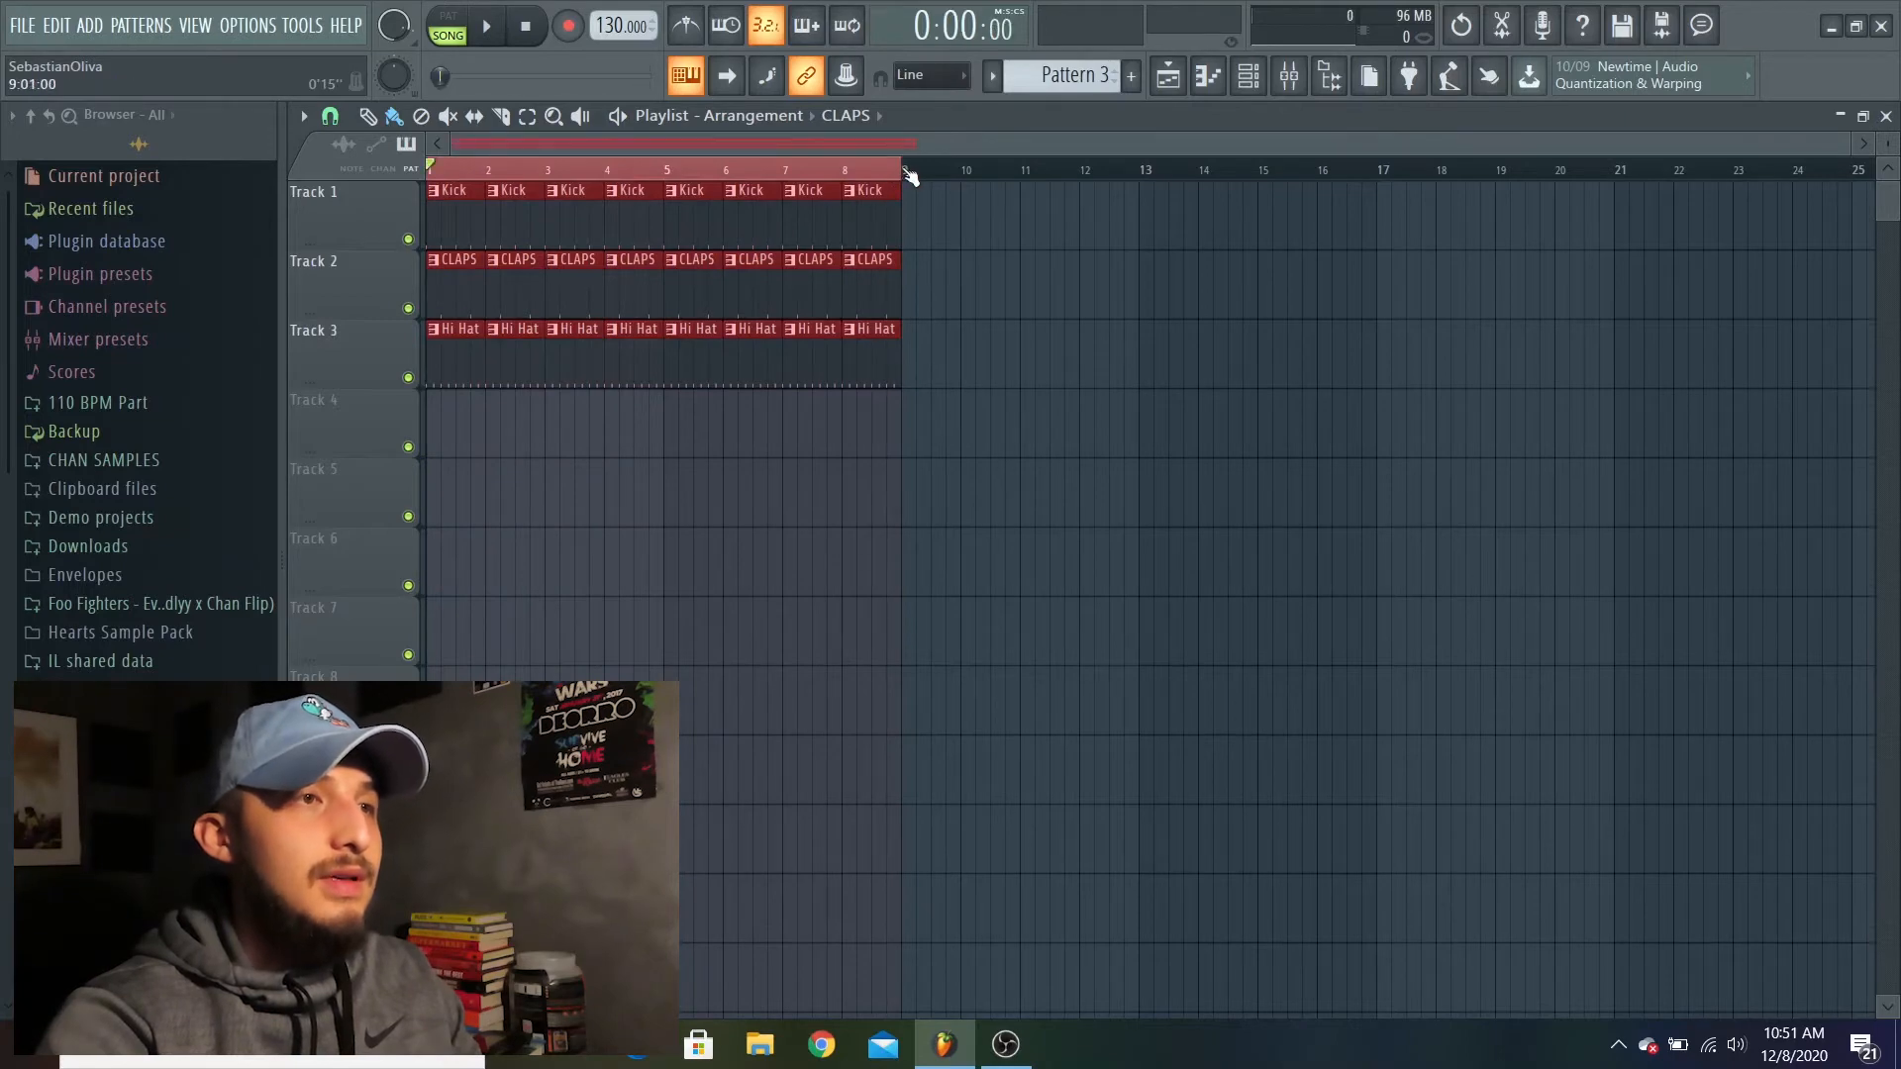
click(767, 163)
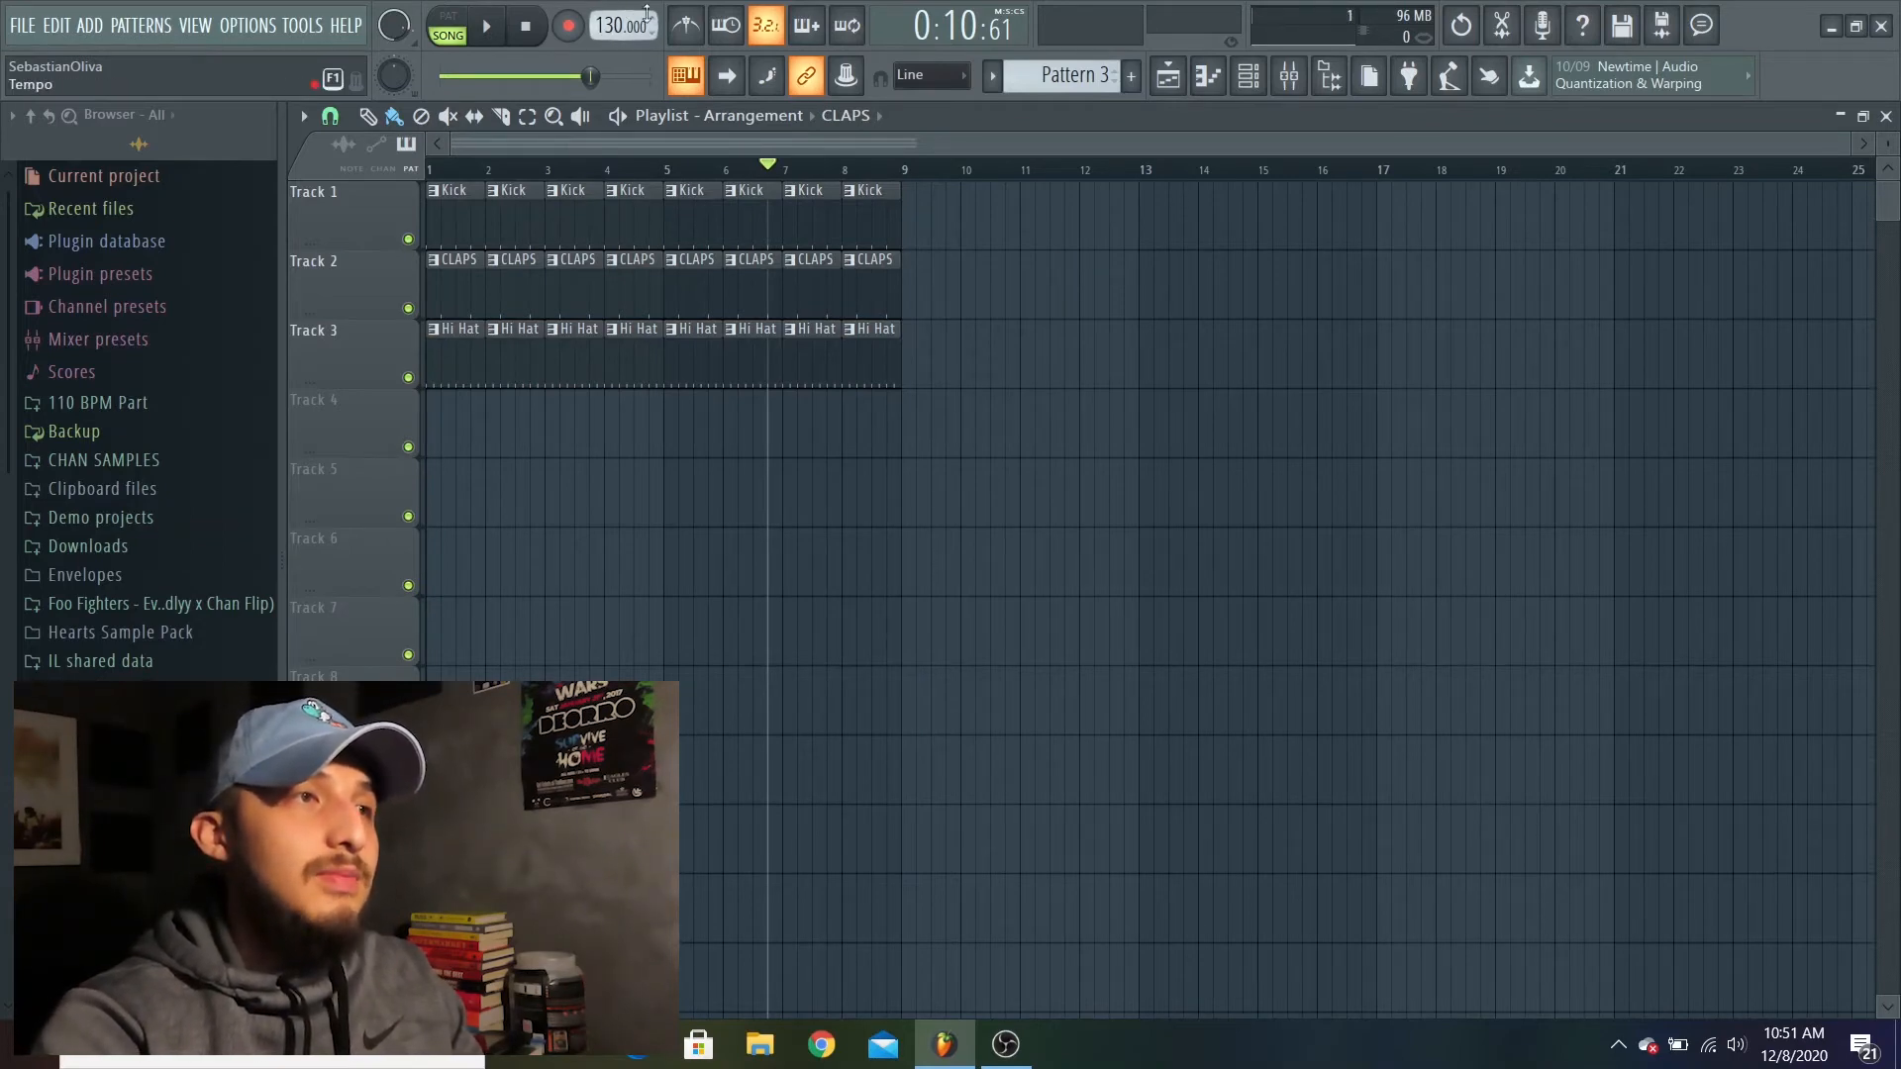
Step: Lower the project tempo to 120 BPM, tap it to 100 BPM with the Tempo tapper, and close the tapper
drag(609, 29, 609, 49)
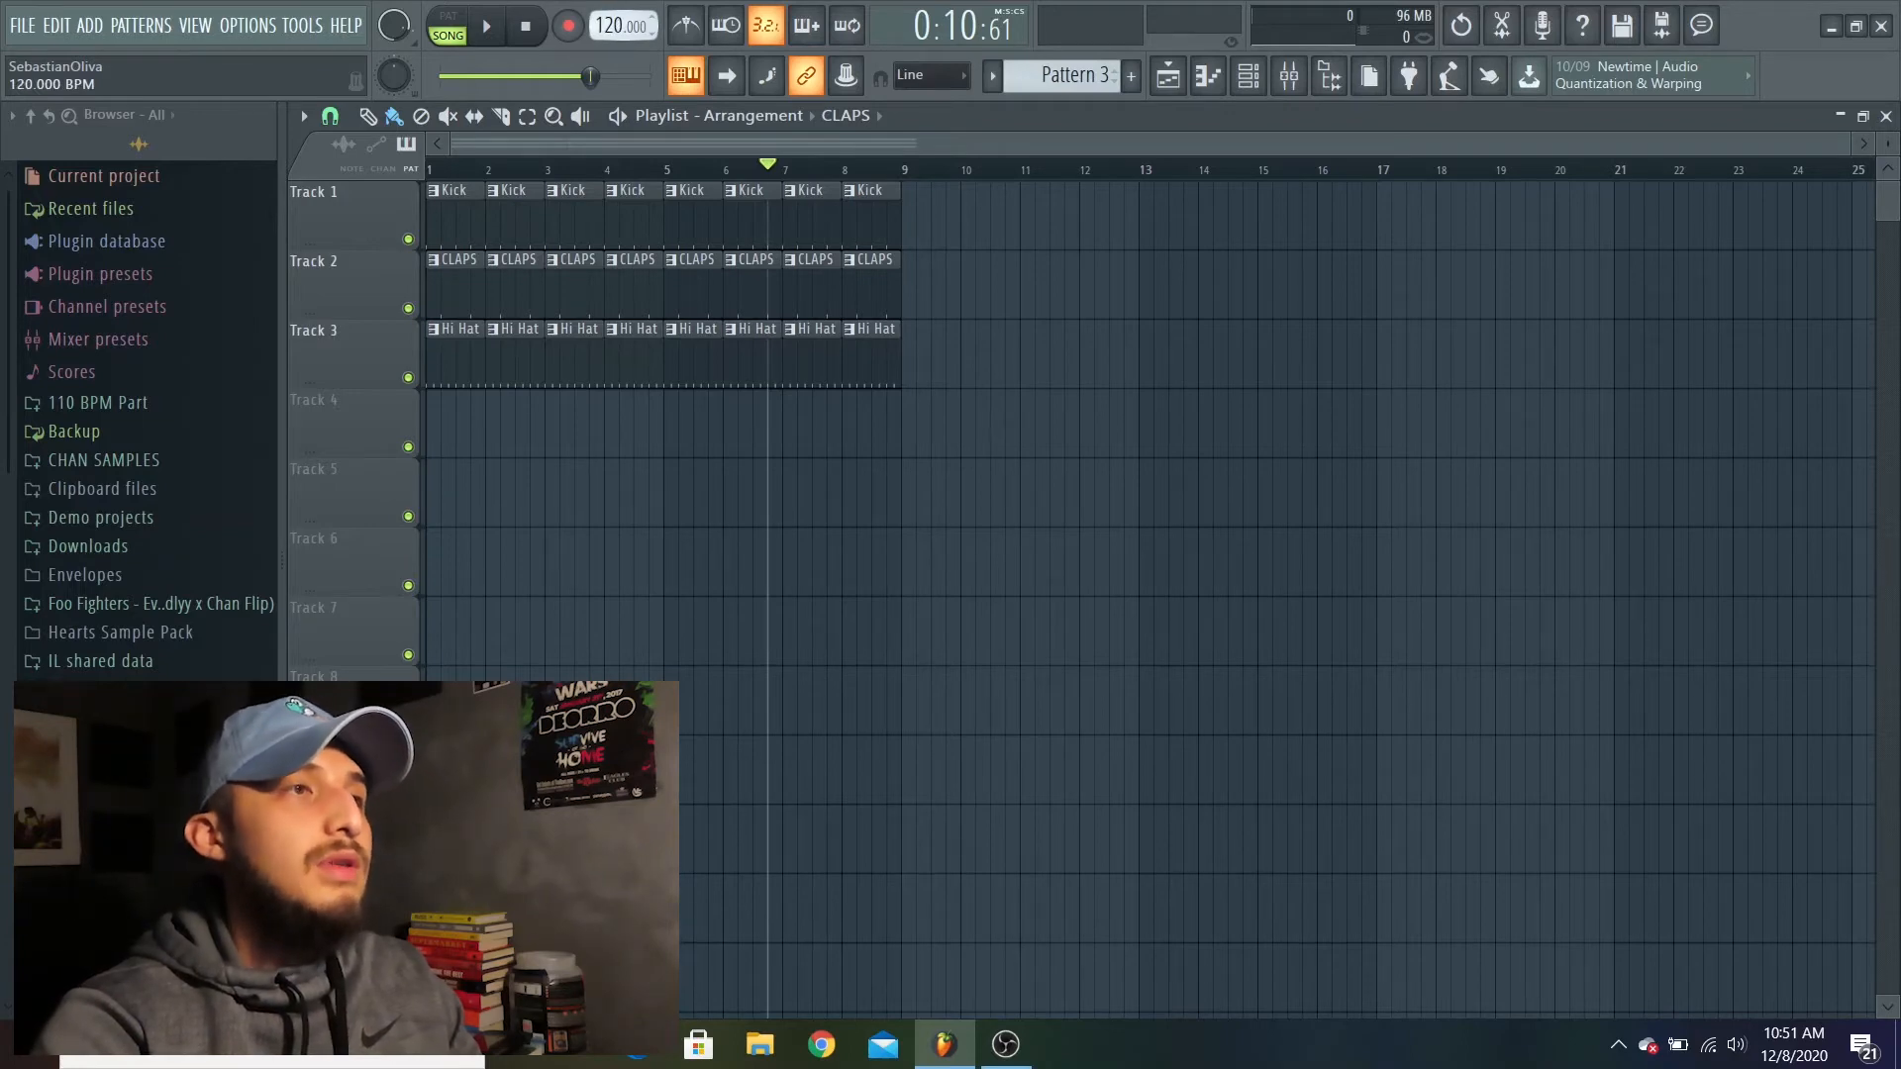
click(1450, 79)
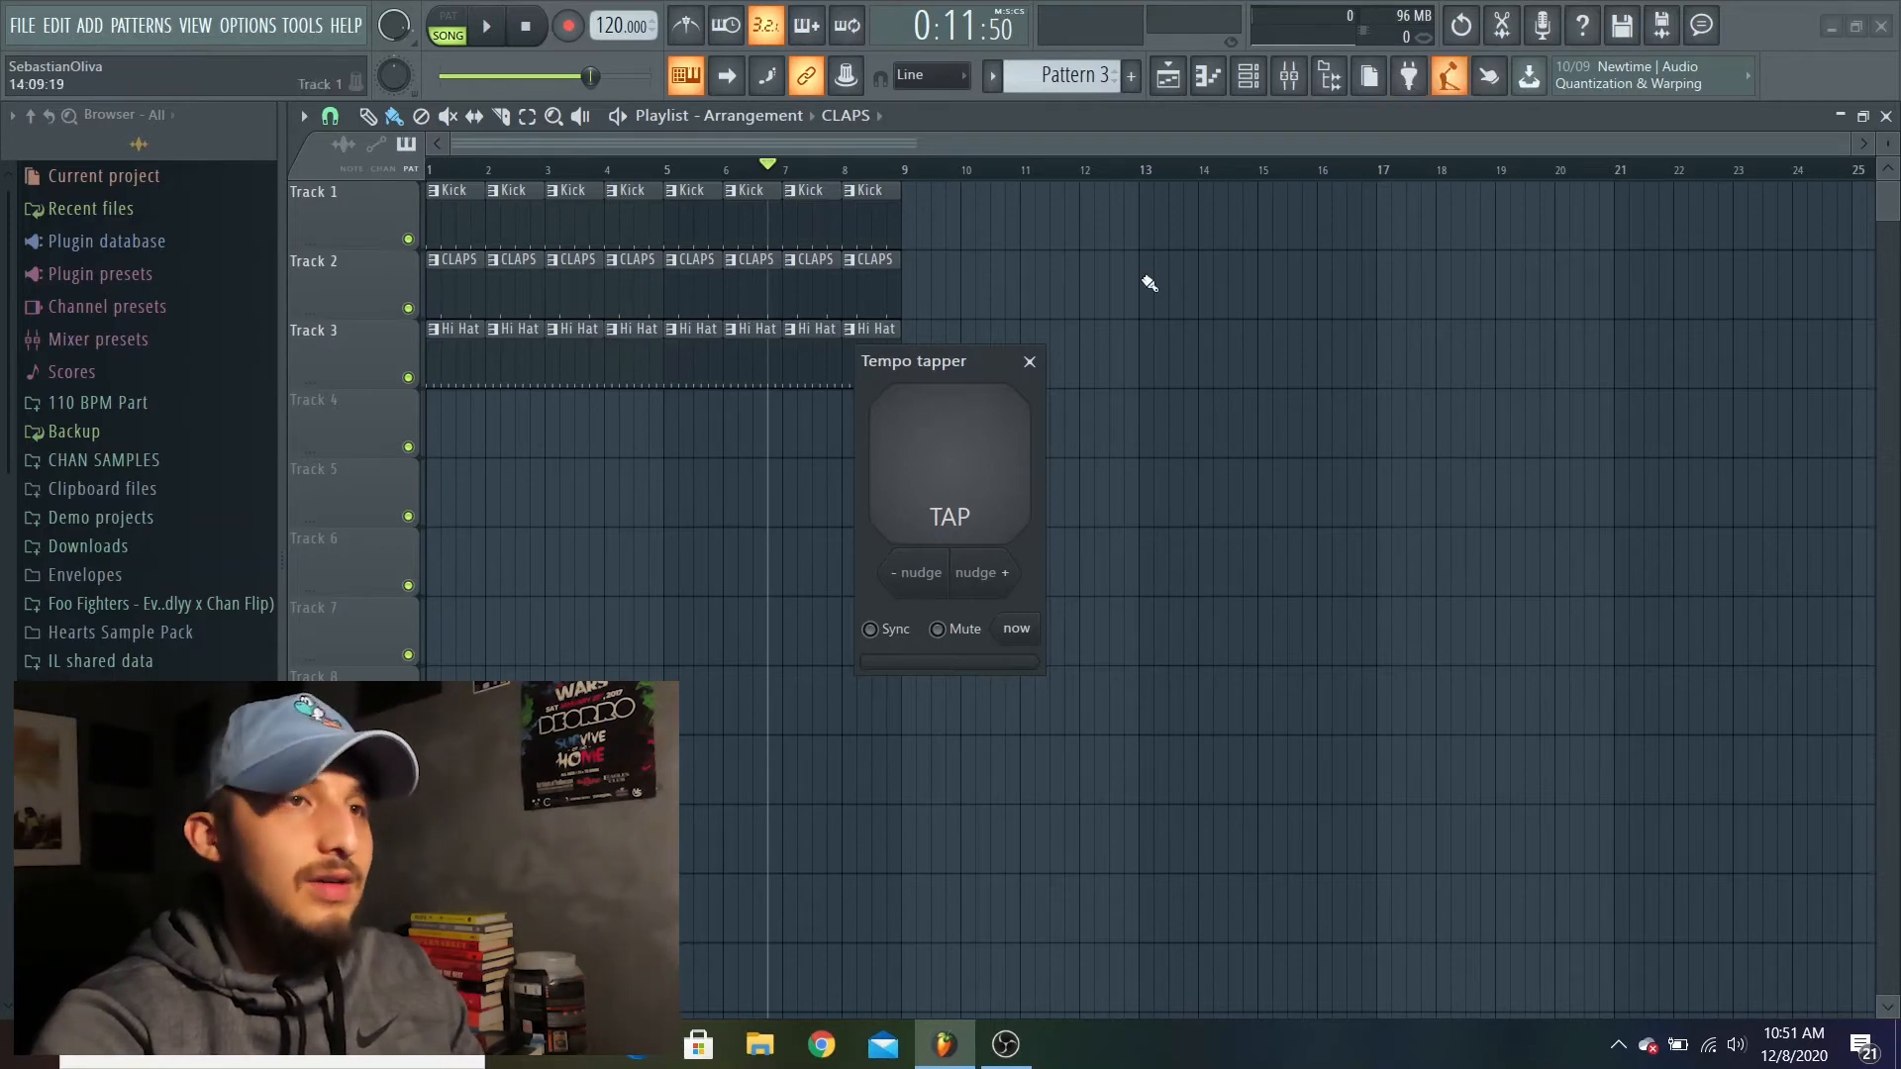
click(931, 485)
click(932, 485)
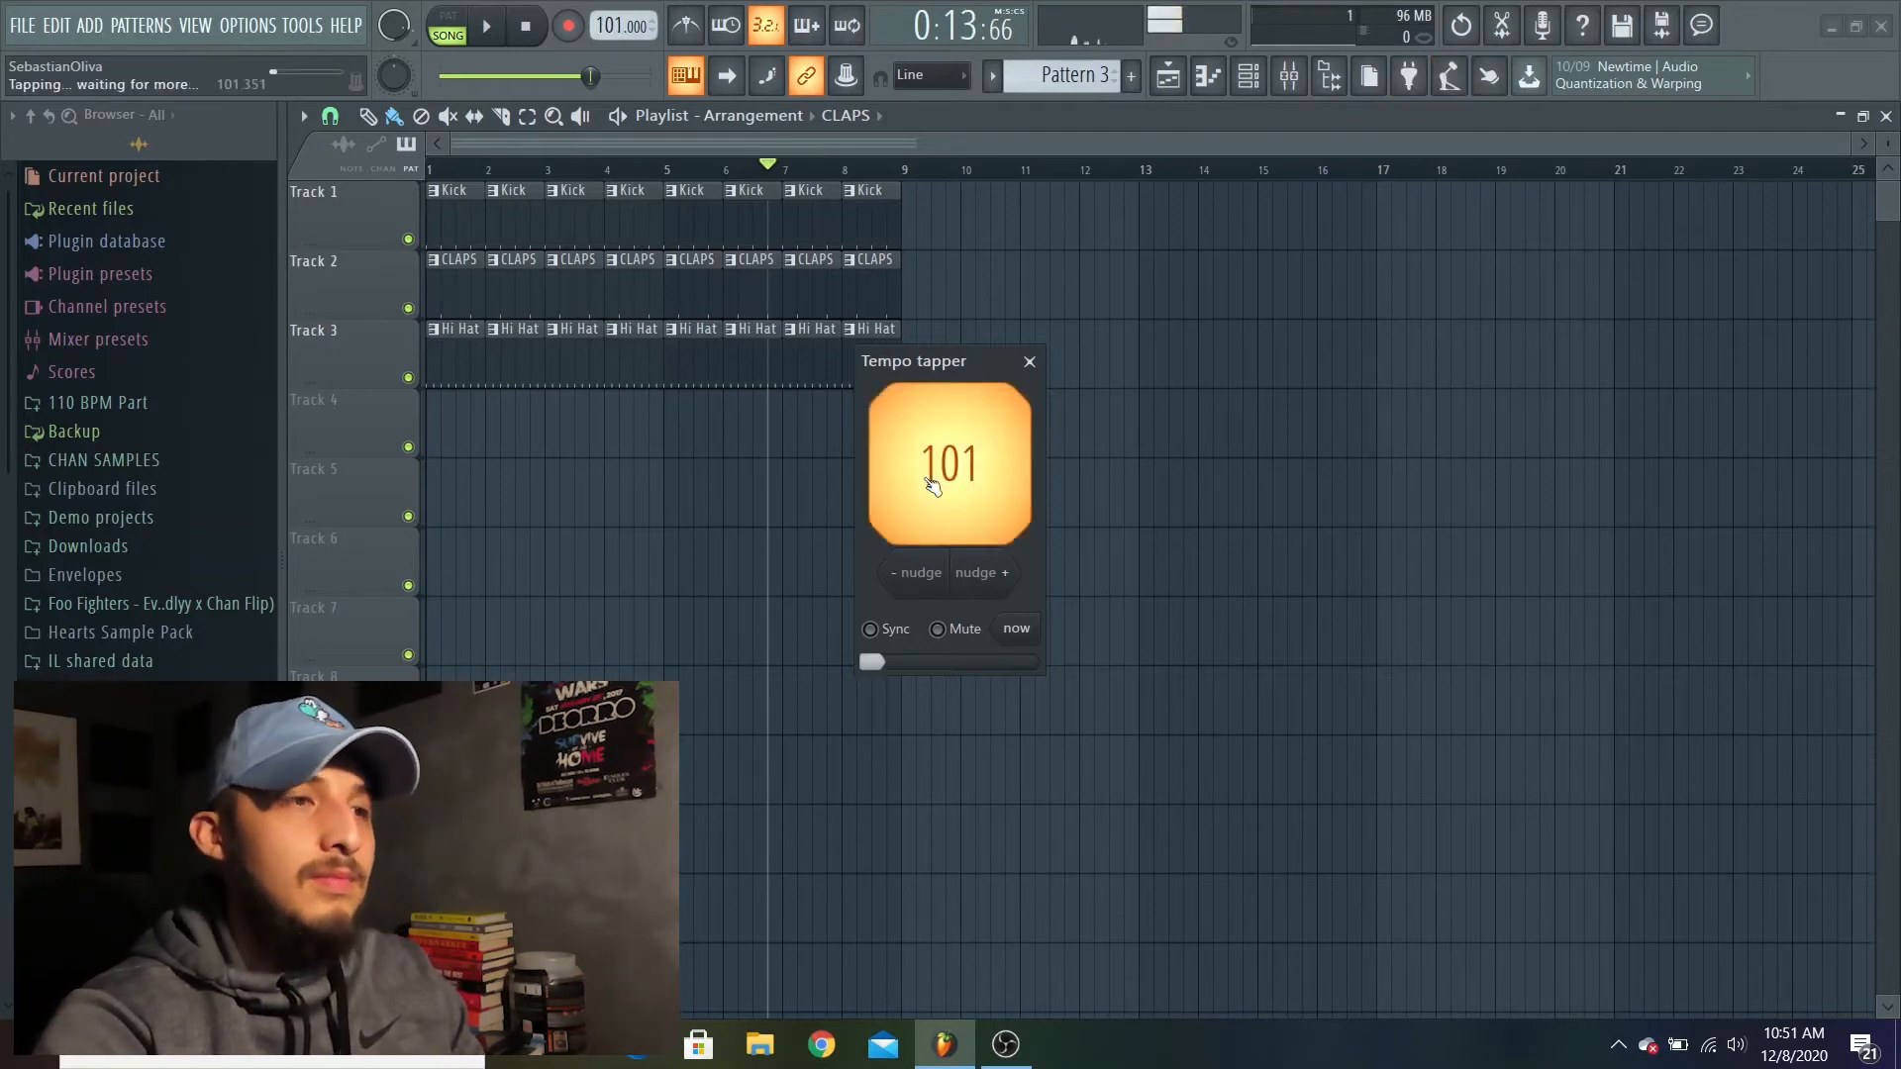
click(931, 485)
click(932, 485)
click(932, 485)
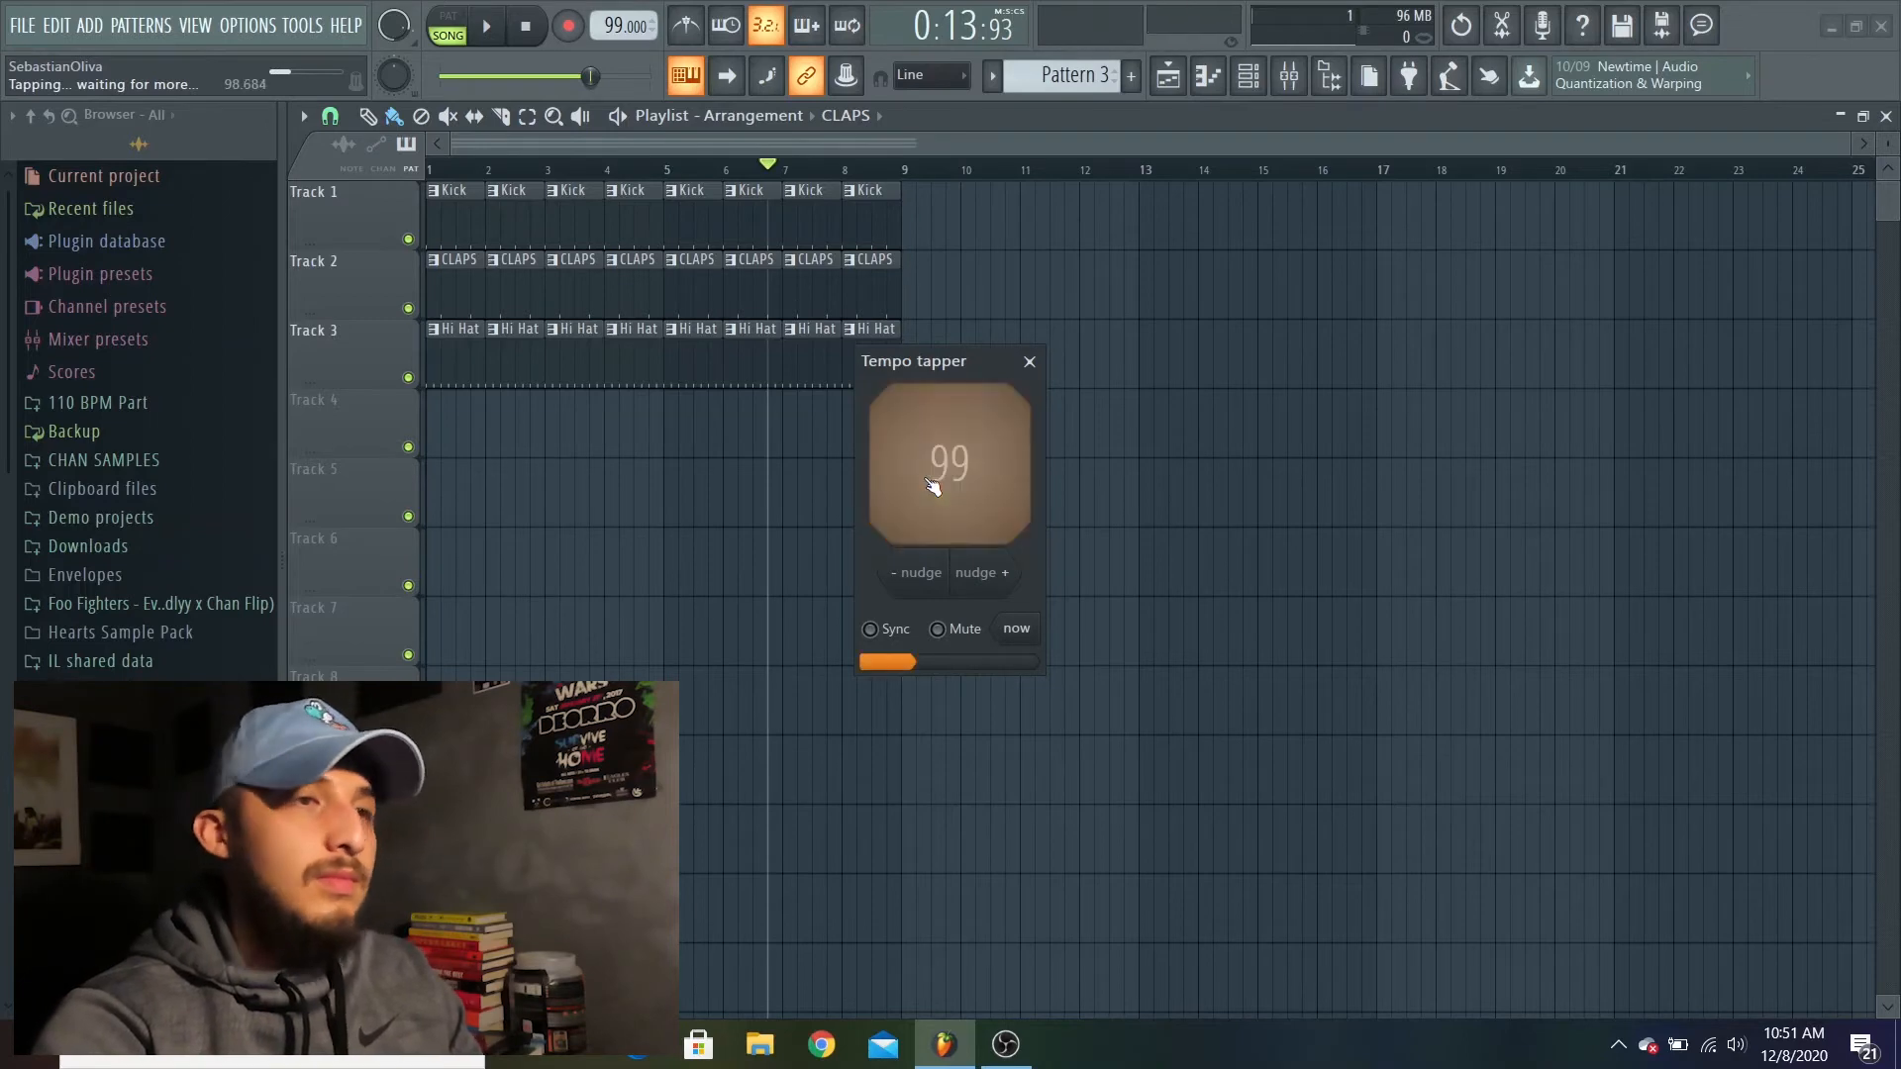
click(931, 485)
click(931, 485)
click(932, 486)
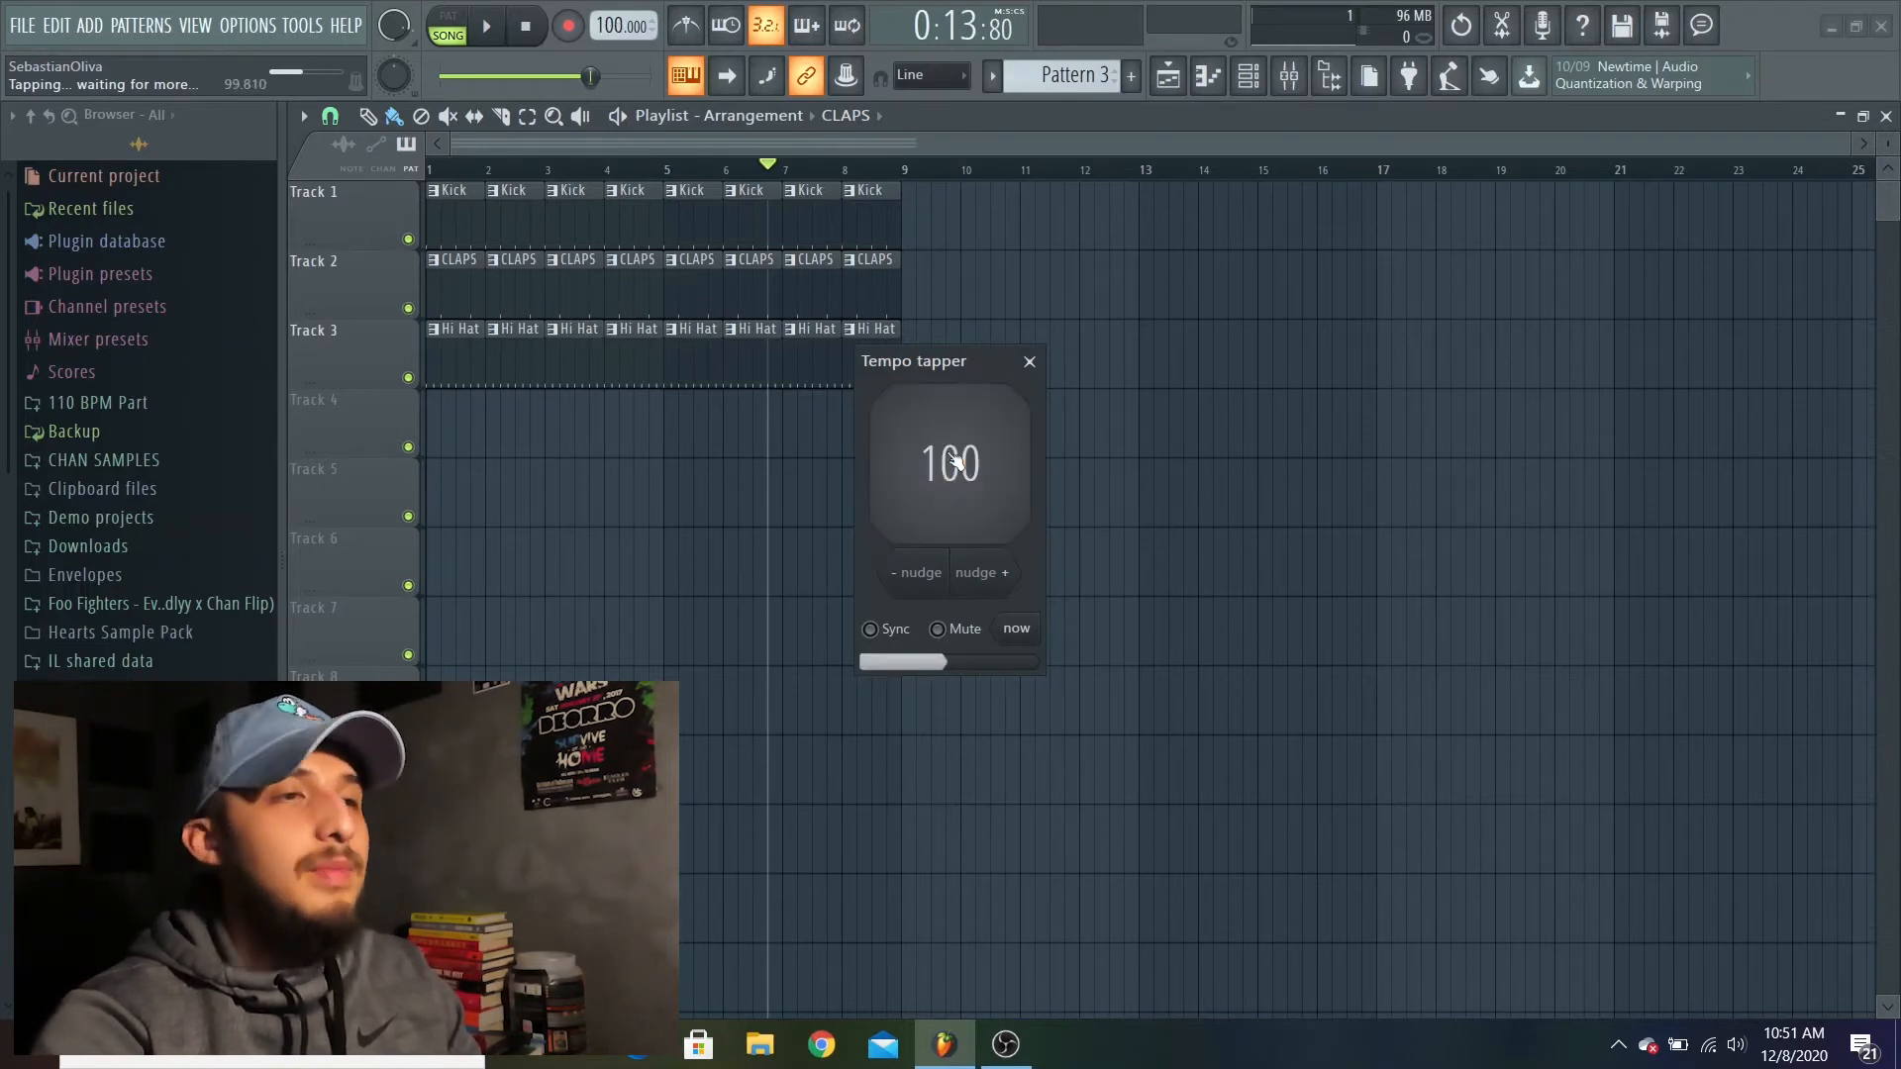
click(1030, 361)
key(space)
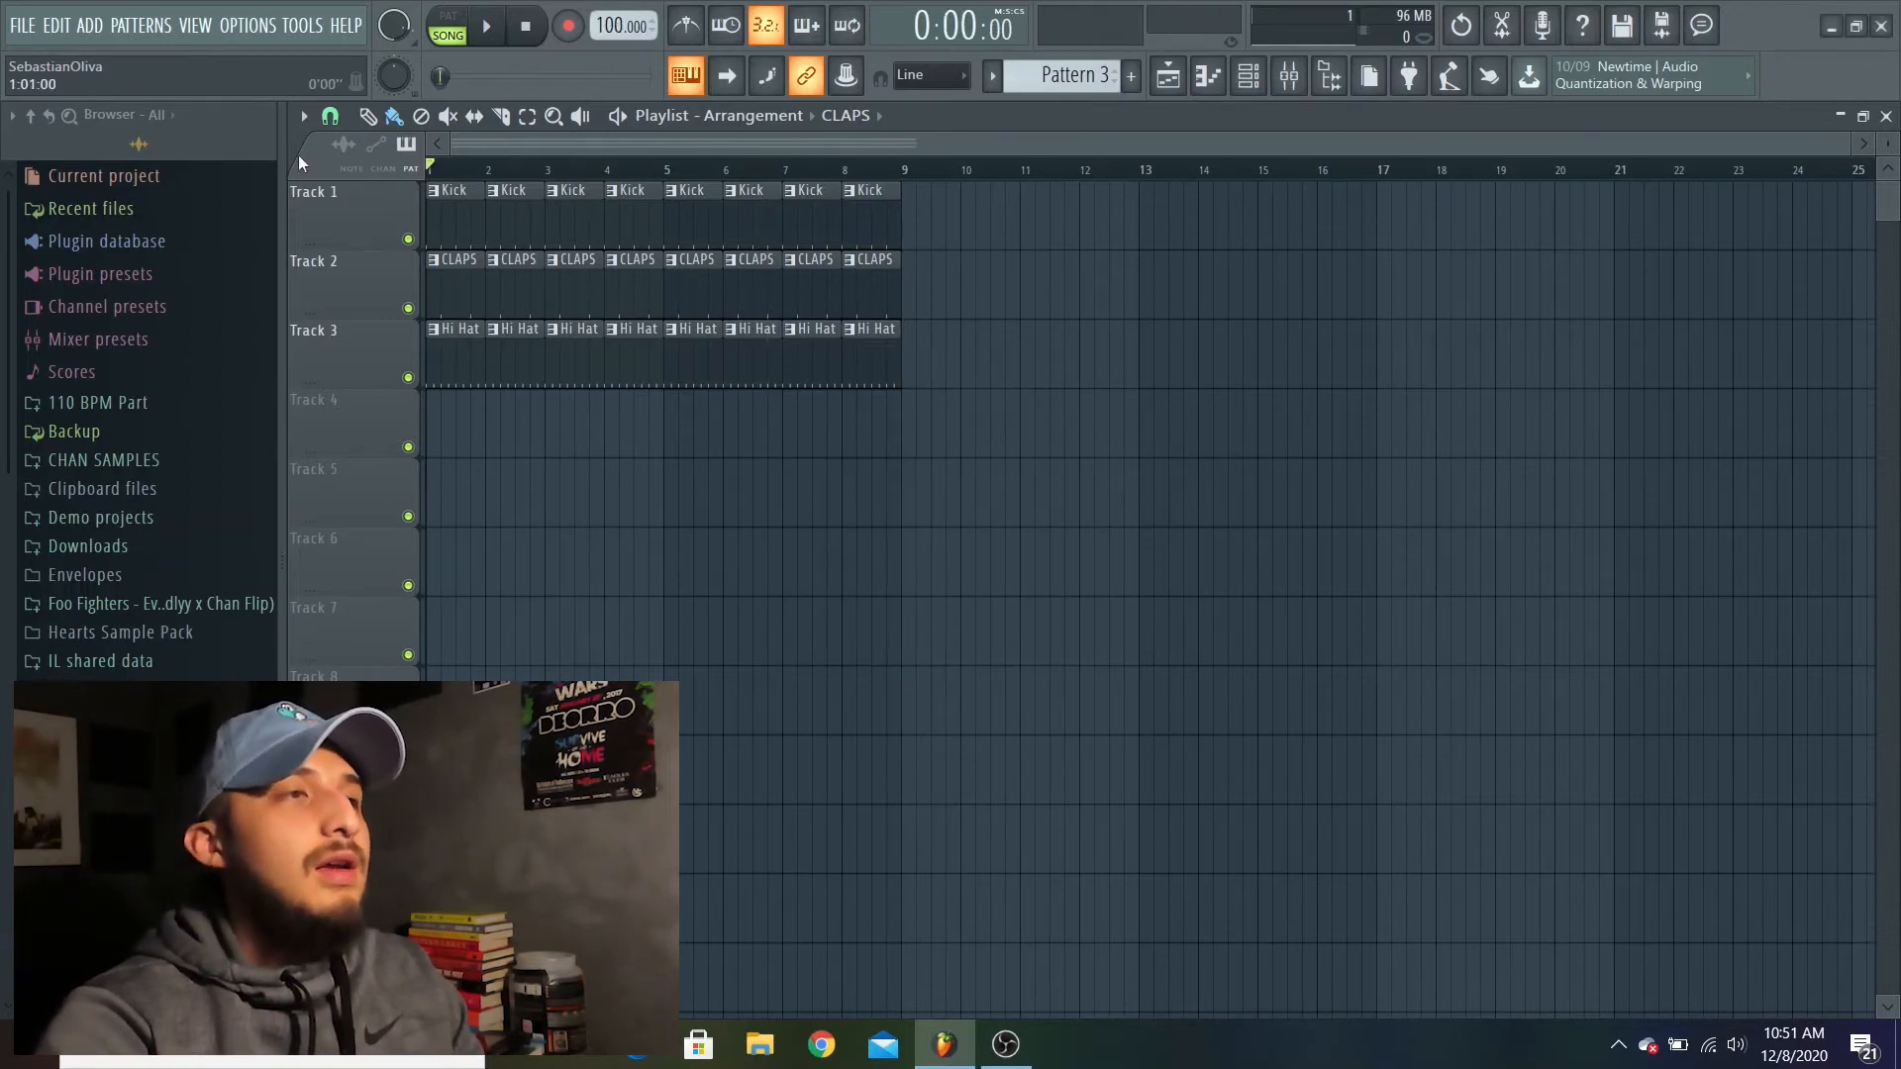
Step: View the channel rack and return to the playlist
click(1265, 92)
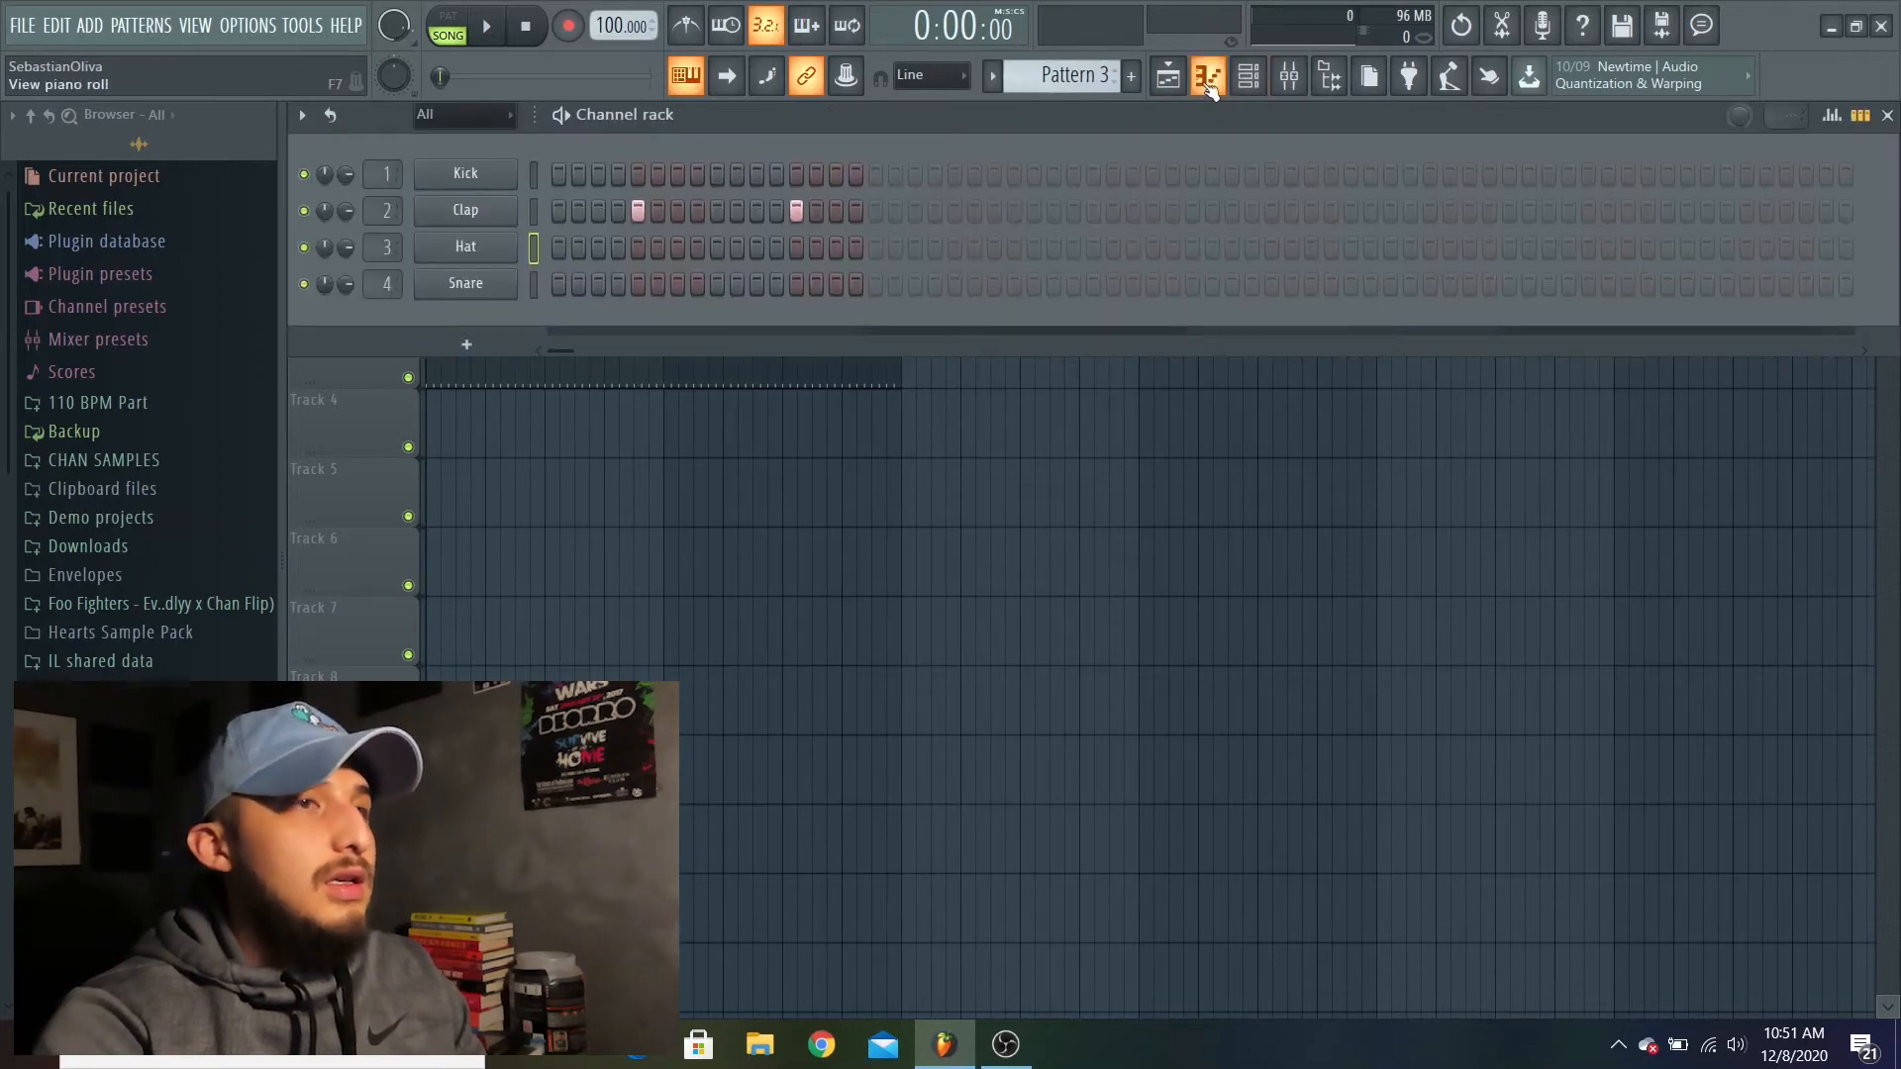
click(1168, 75)
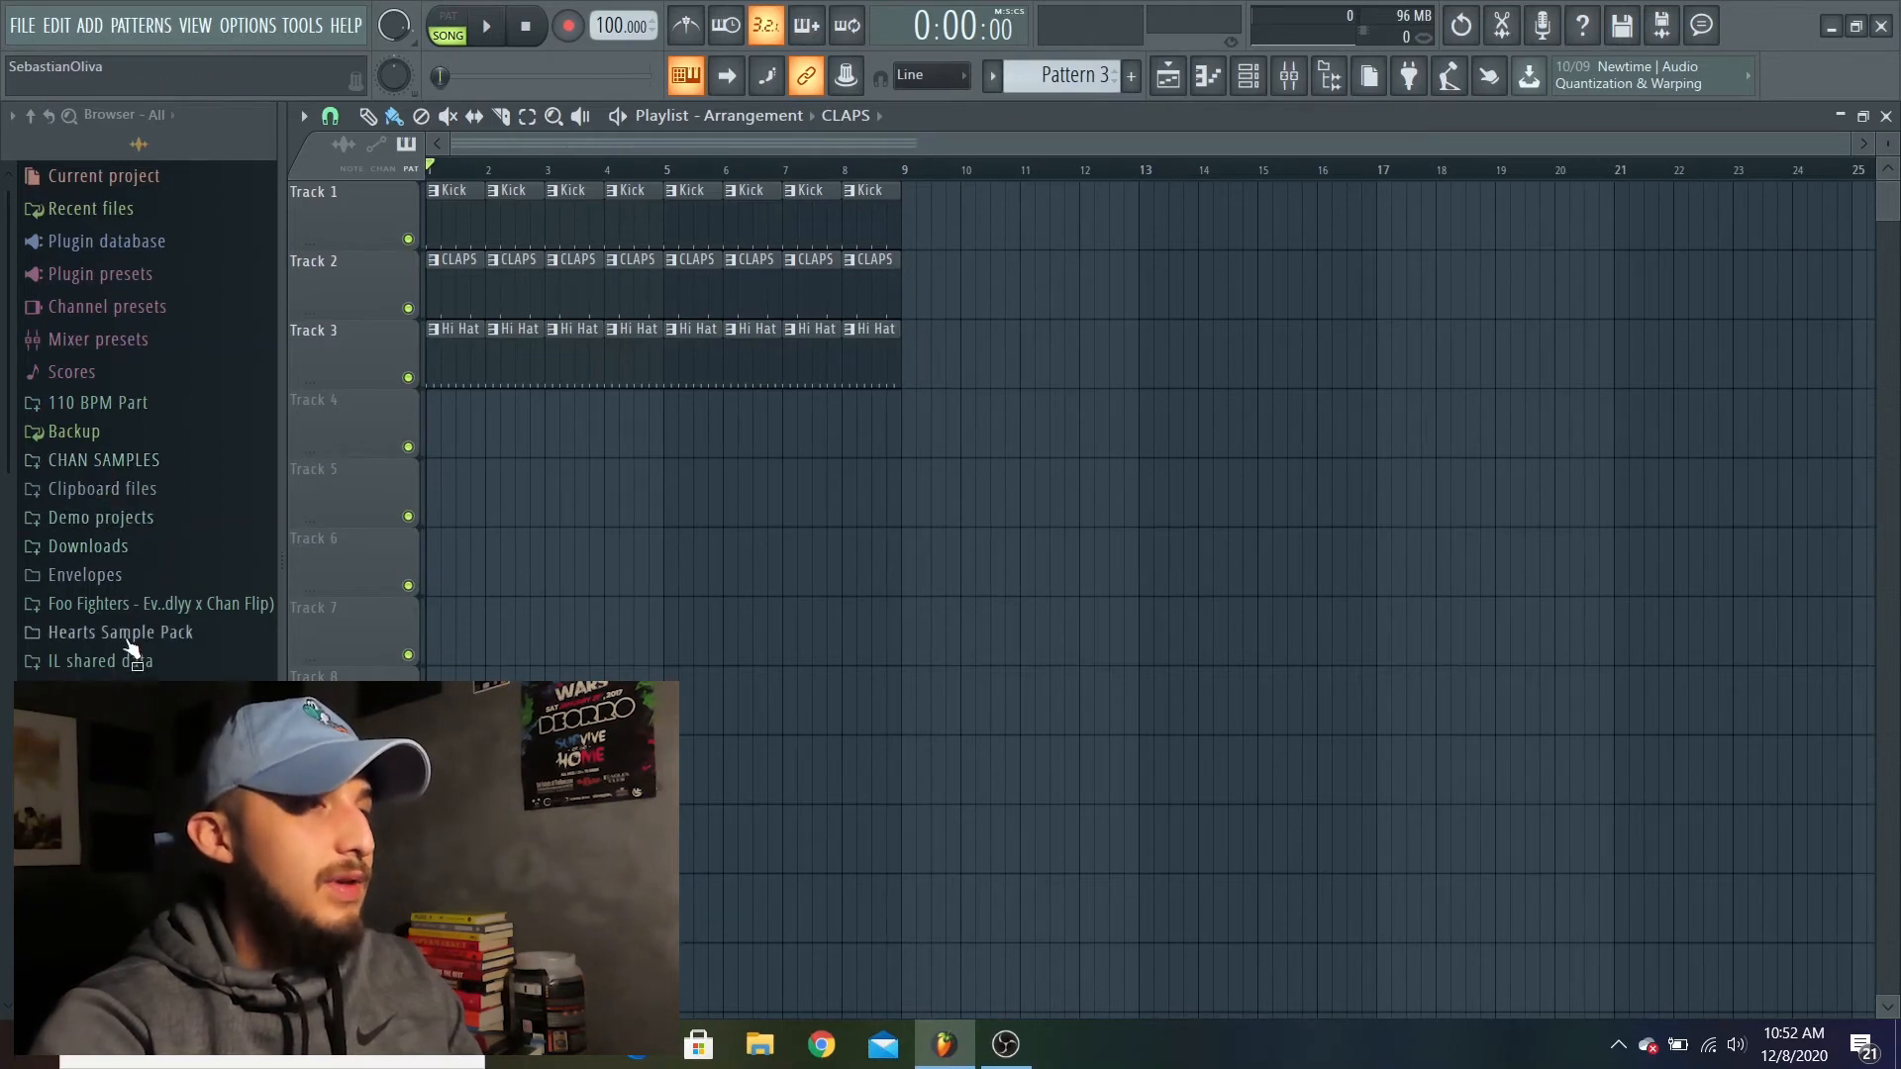
Step: Browse the Splice sample packs in the browser and expand the RA_Jersey_Club folder of the Jersey Club pack
scroll(126, 657, down, 3)
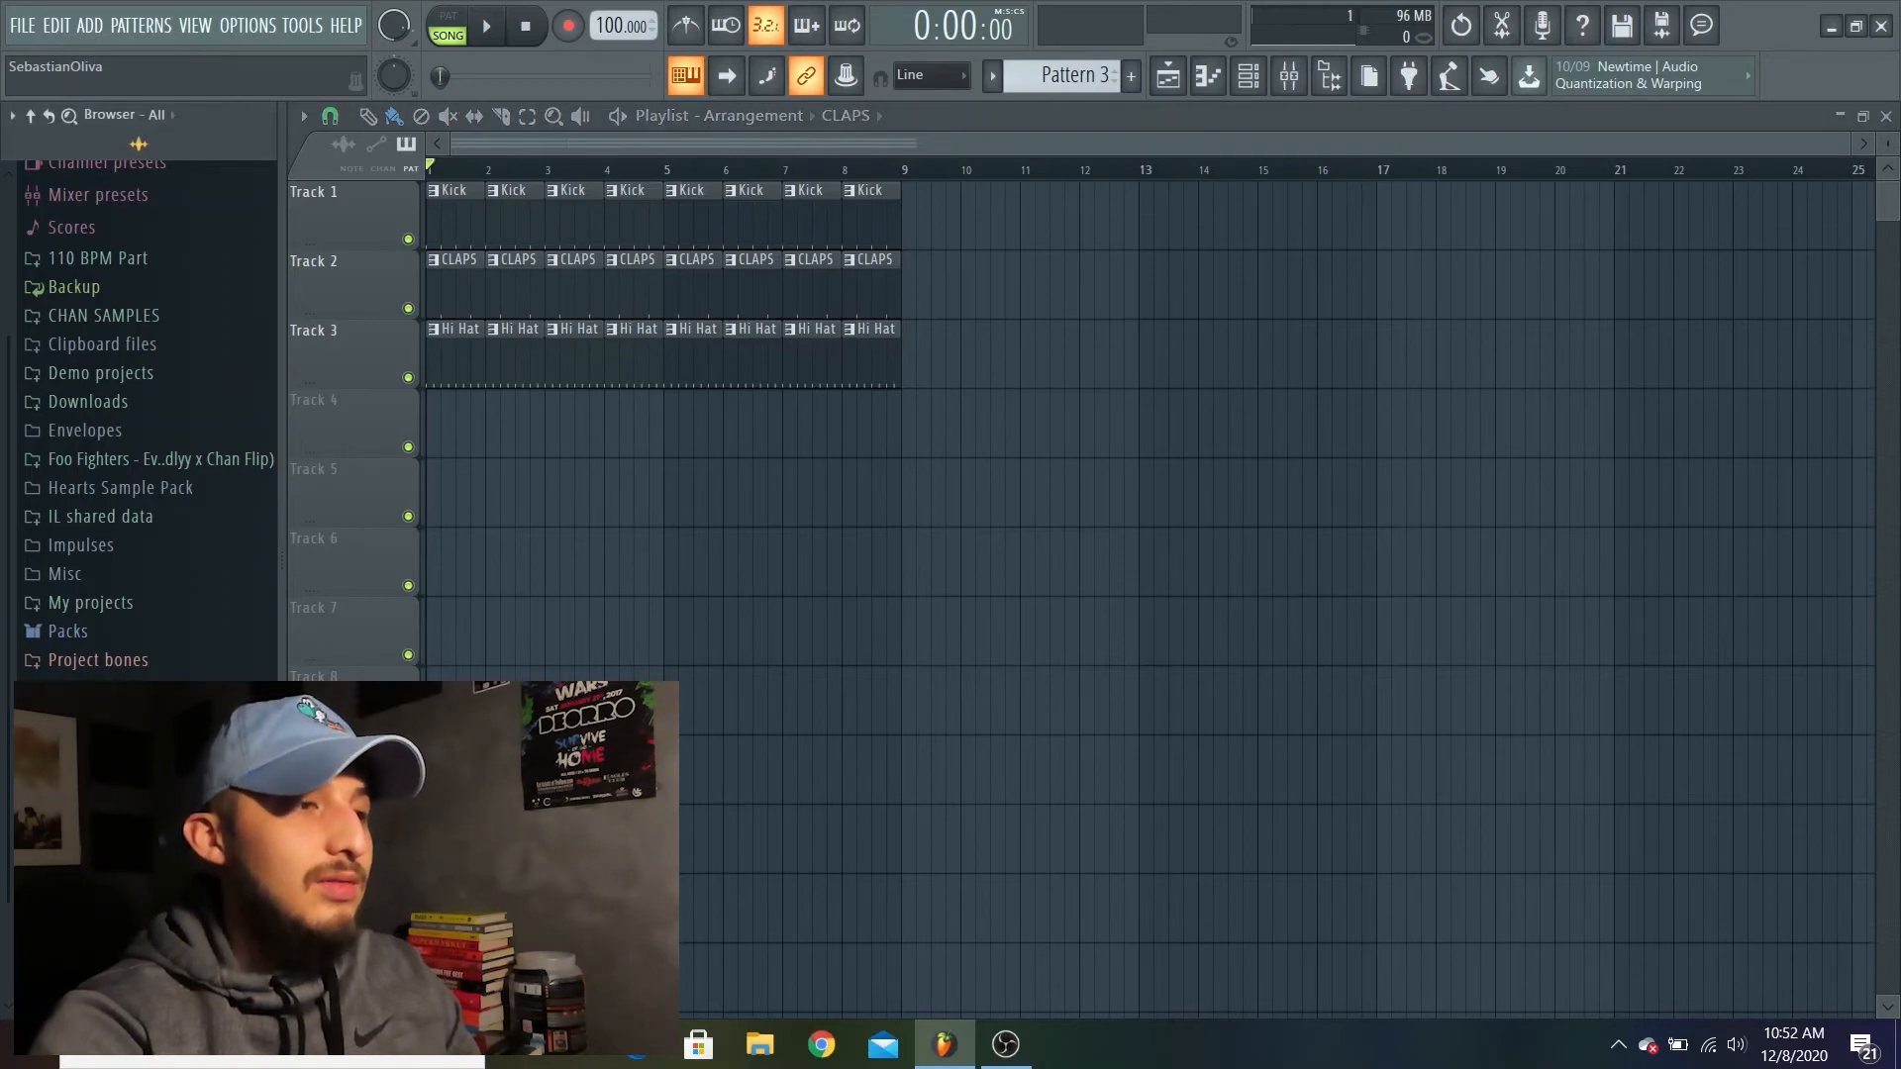
scroll(143, 416, down, 3)
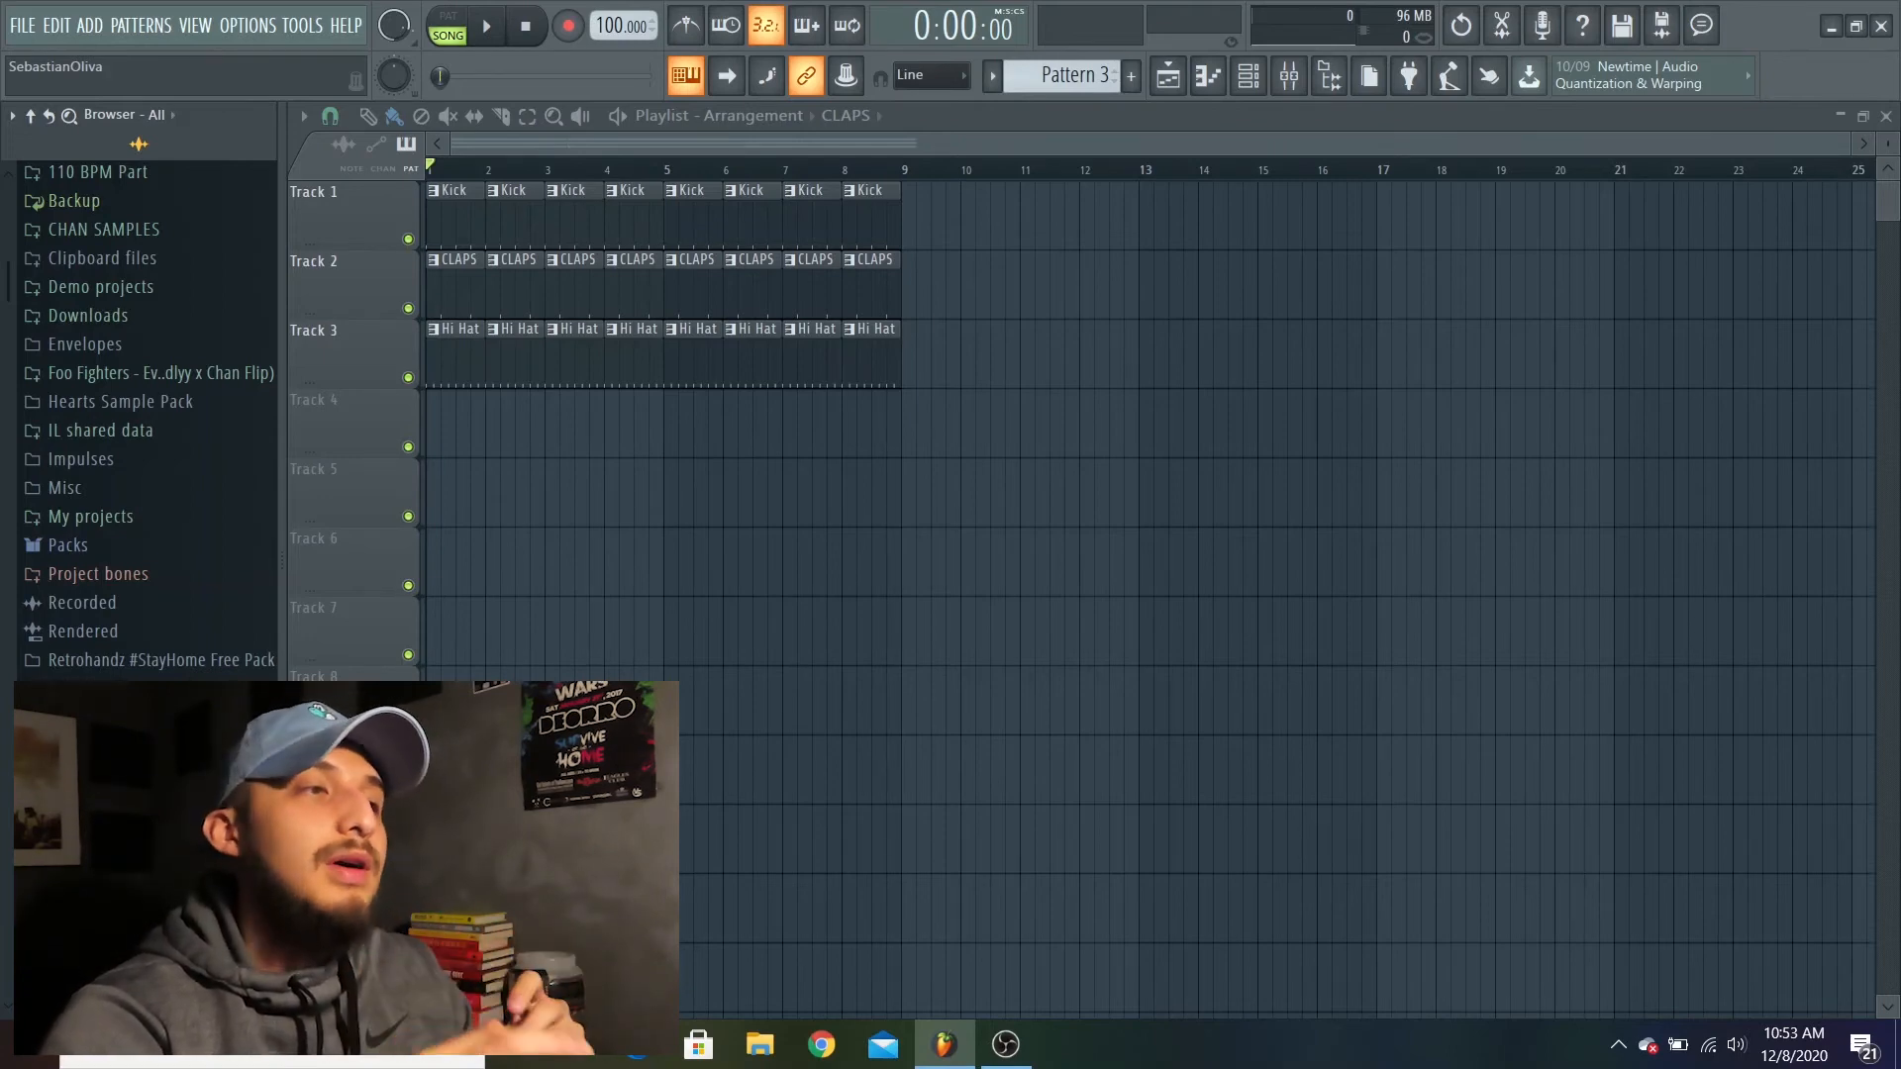
scroll(139, 446, down, 6)
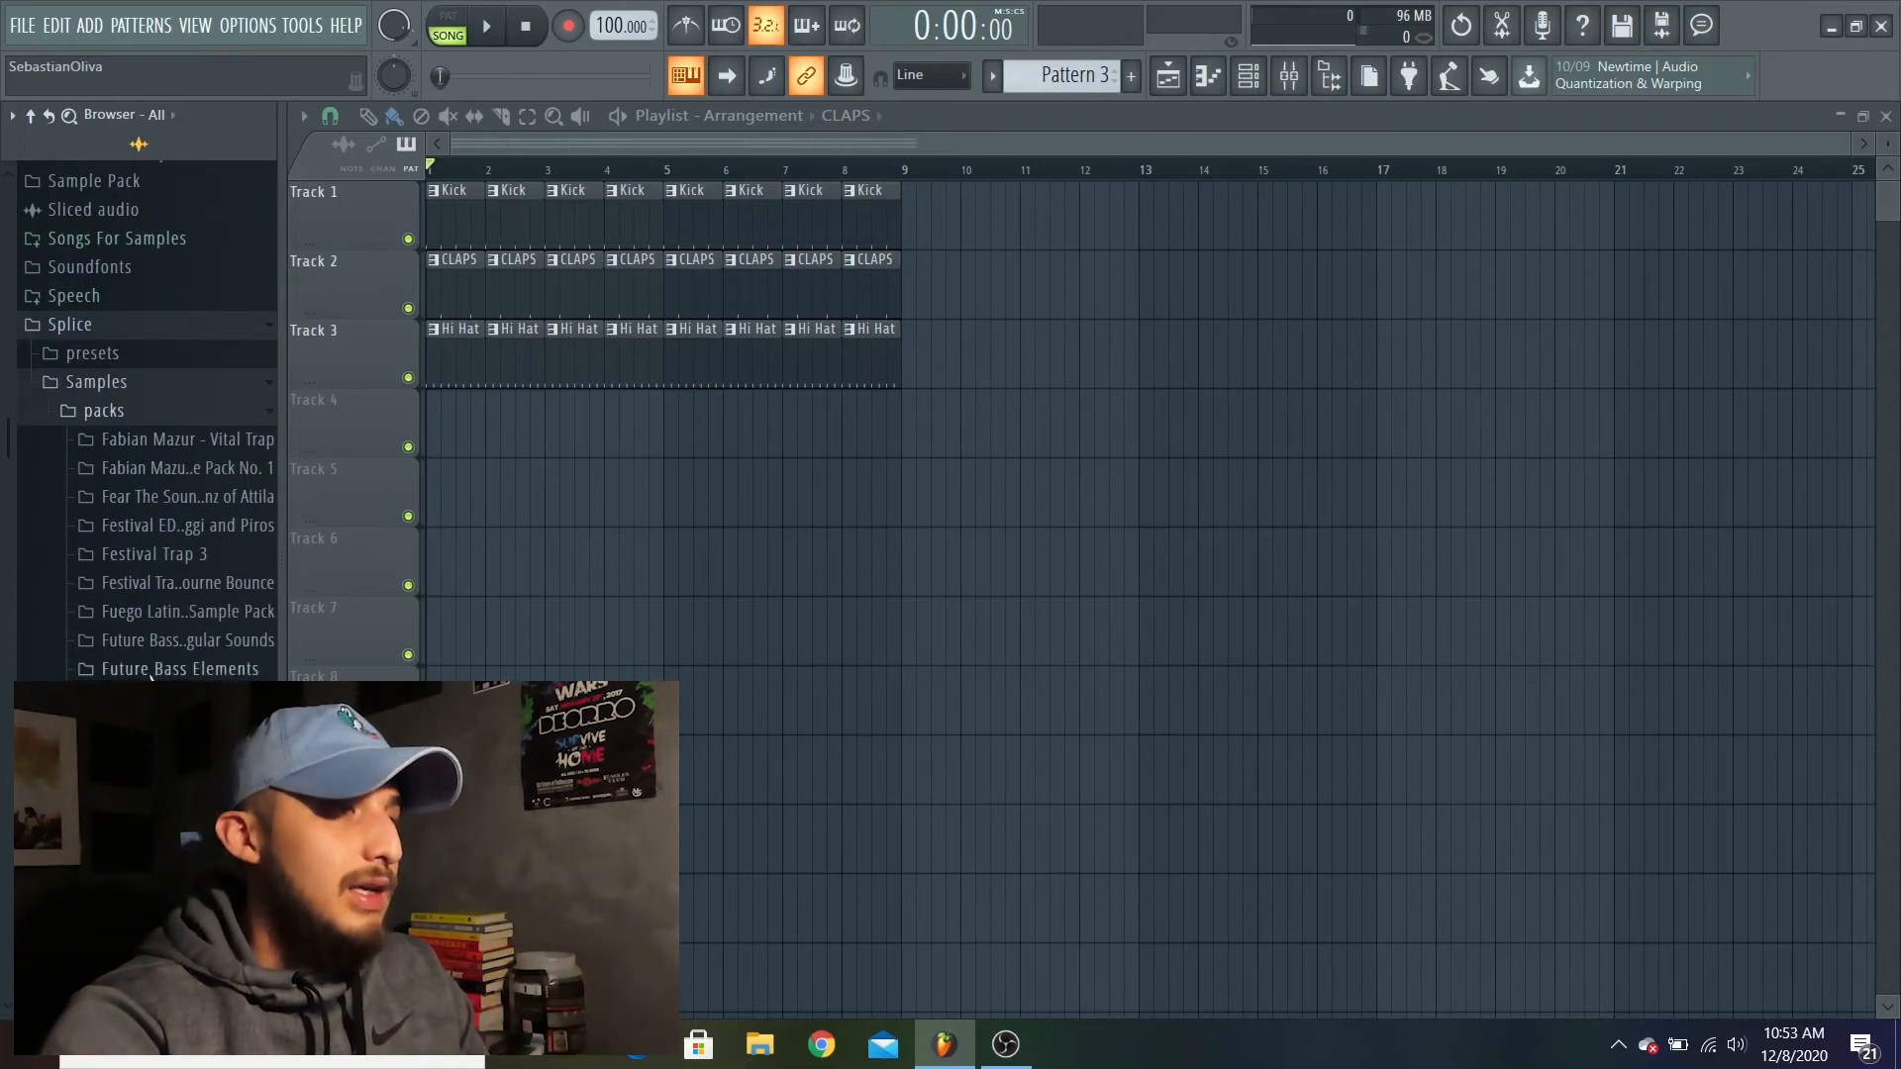
scroll(150, 676, down, 15)
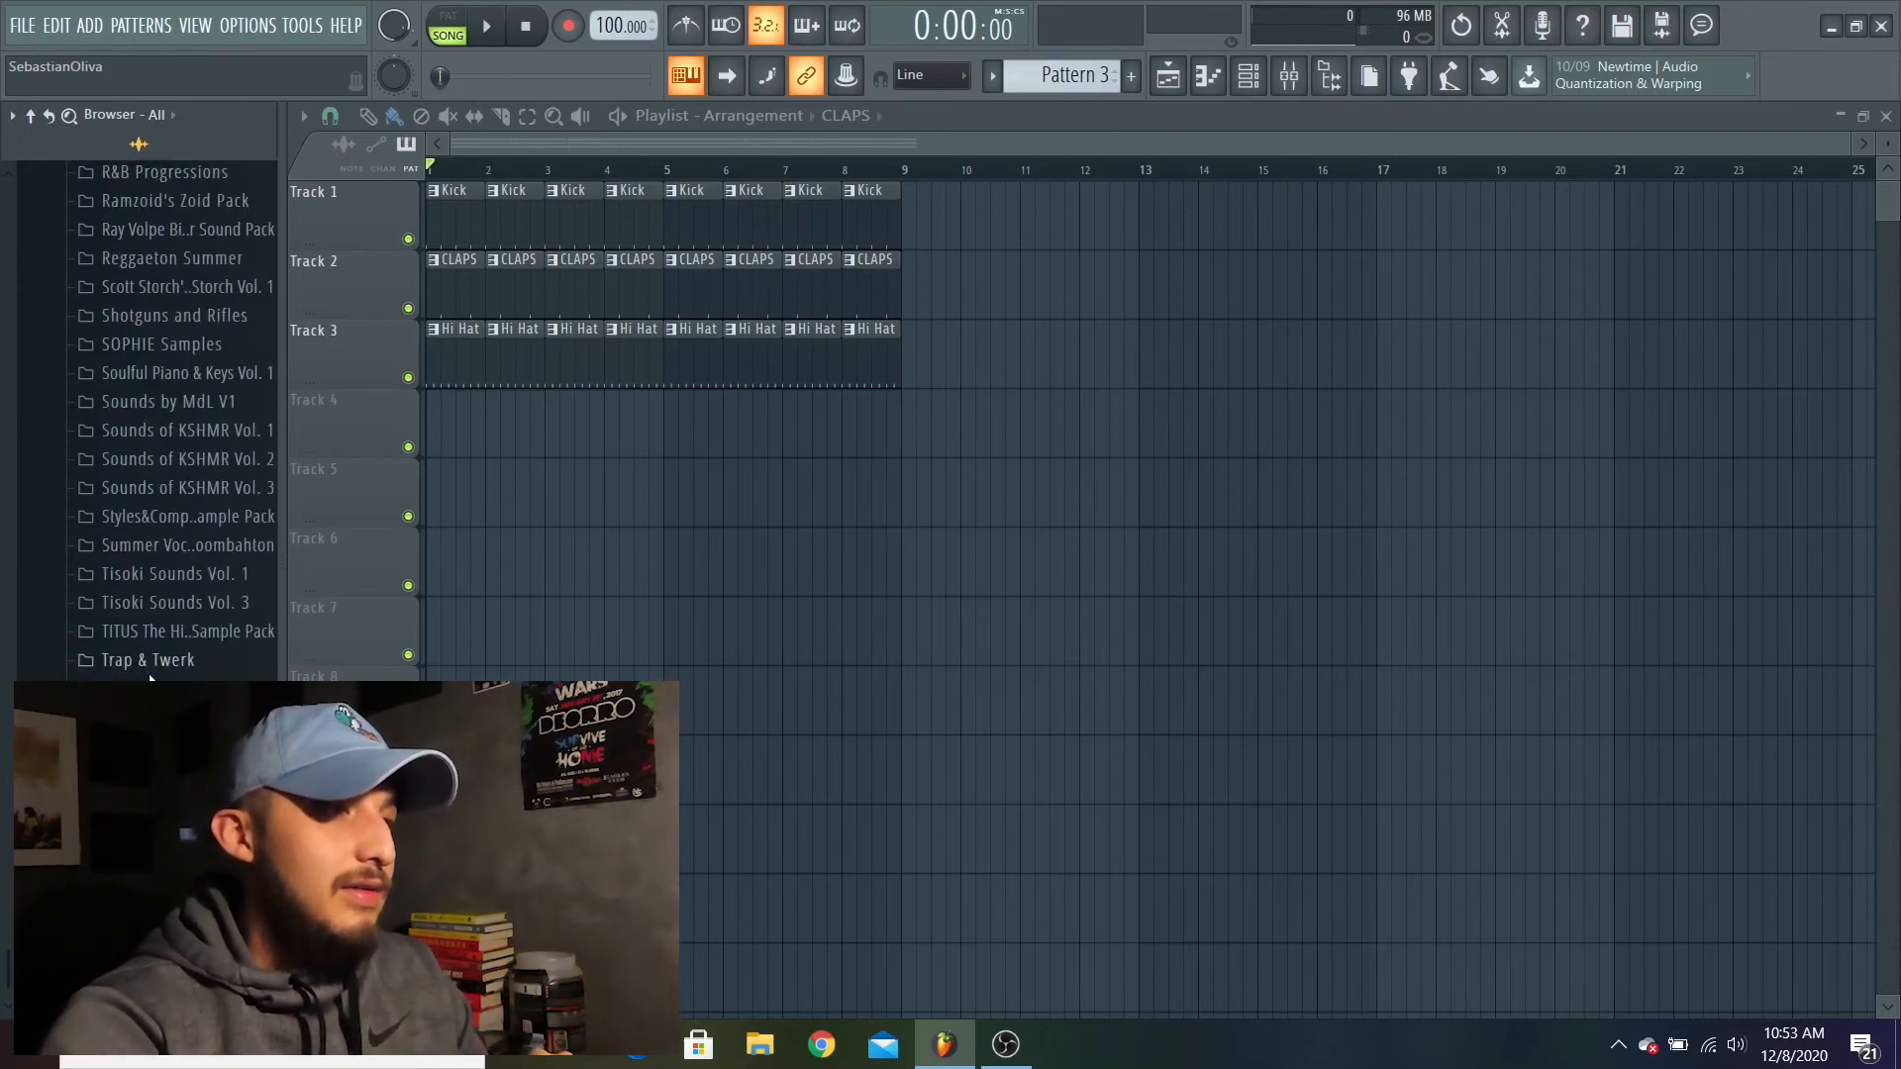
scroll(151, 676, up, 12)
scroll(151, 677, up, 3)
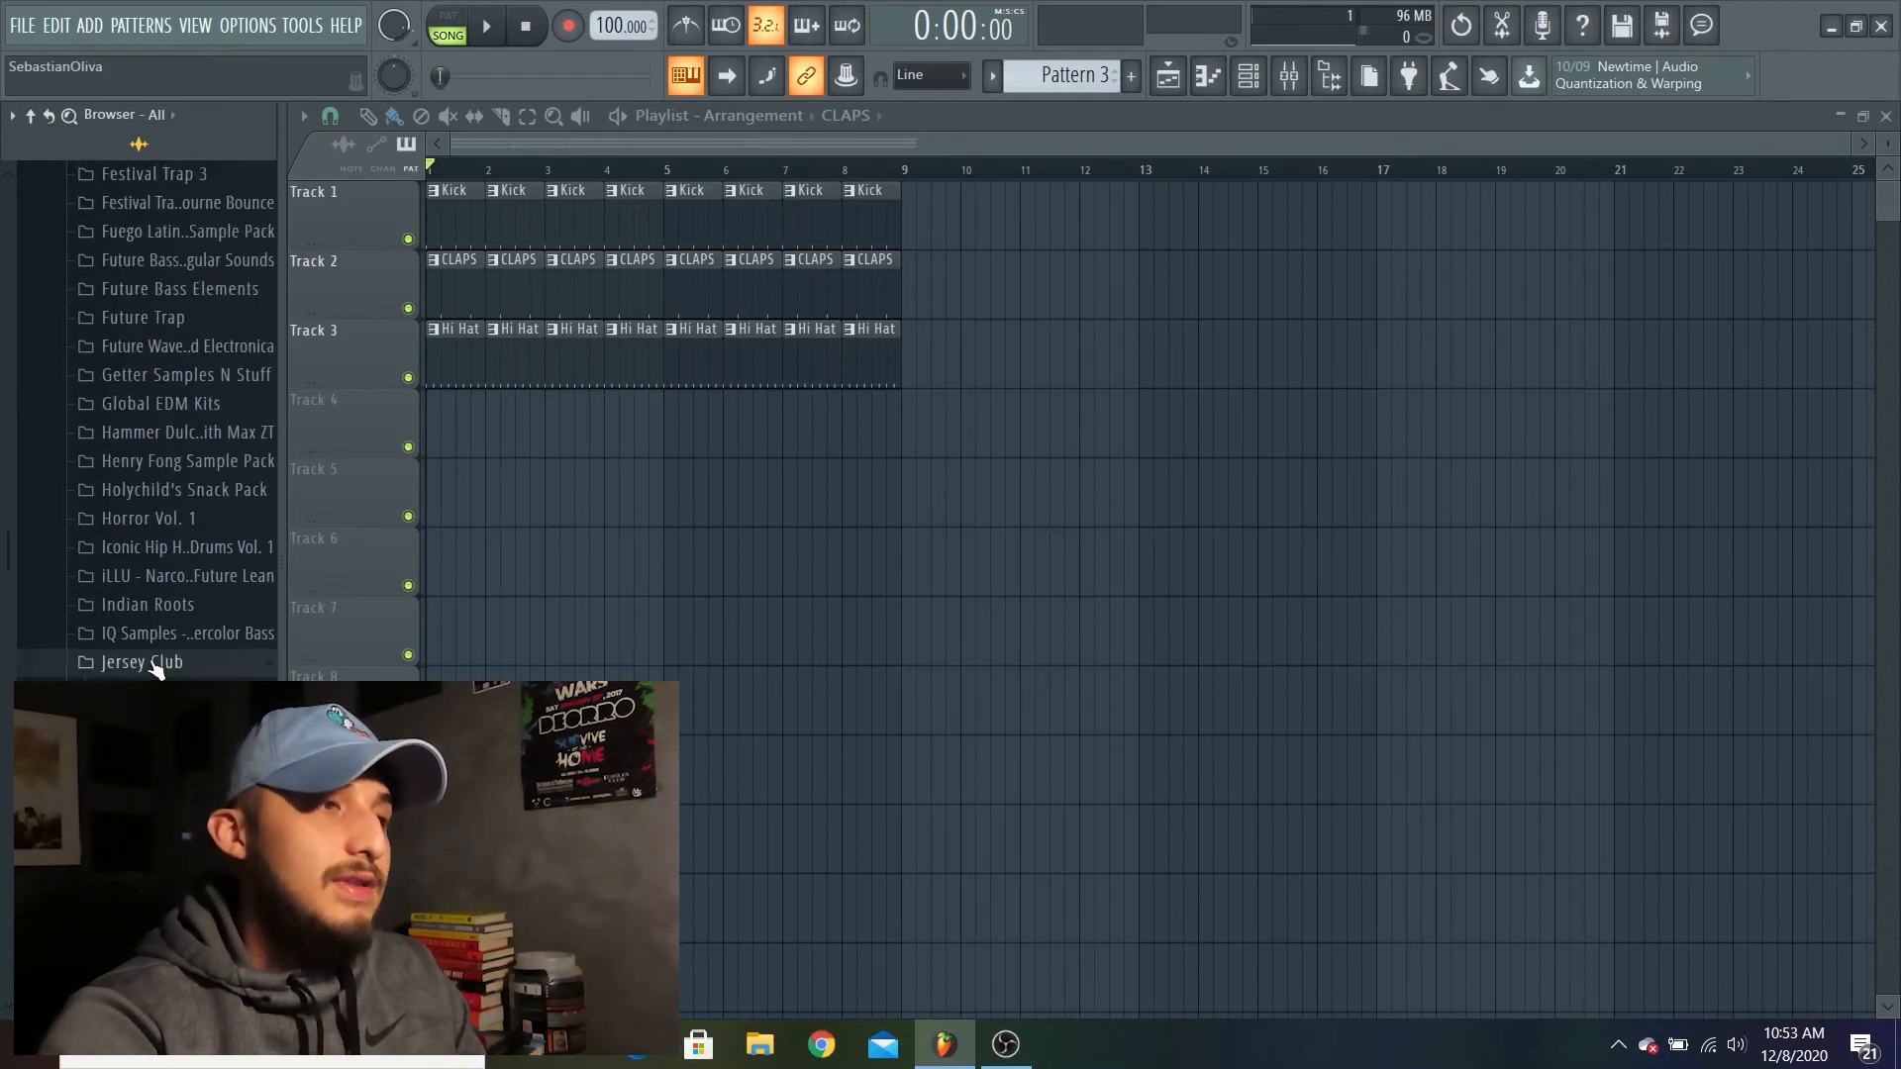
click(144, 664)
click(170, 537)
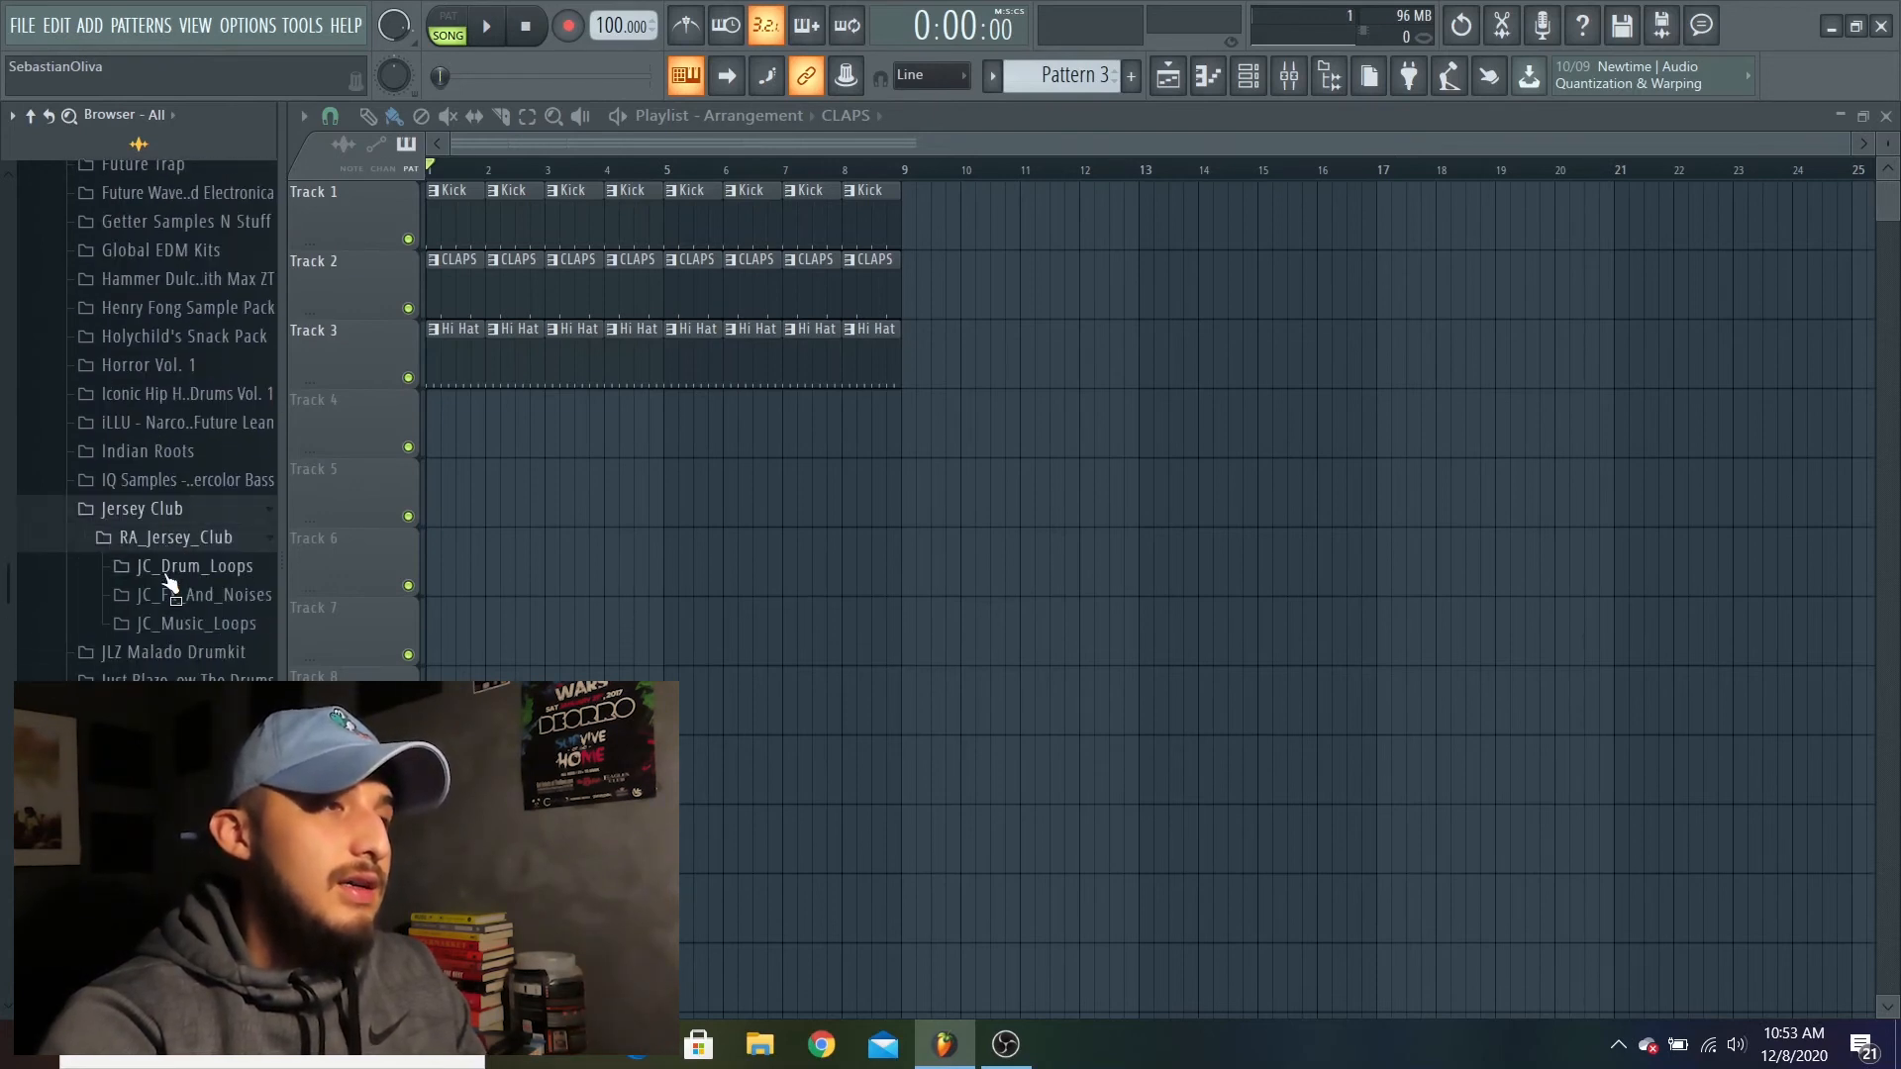
Step: Expand Drums in the Packs folder, preview samples in its Kicks folder, and collapse Kicks
scroll(175, 475, down, 10)
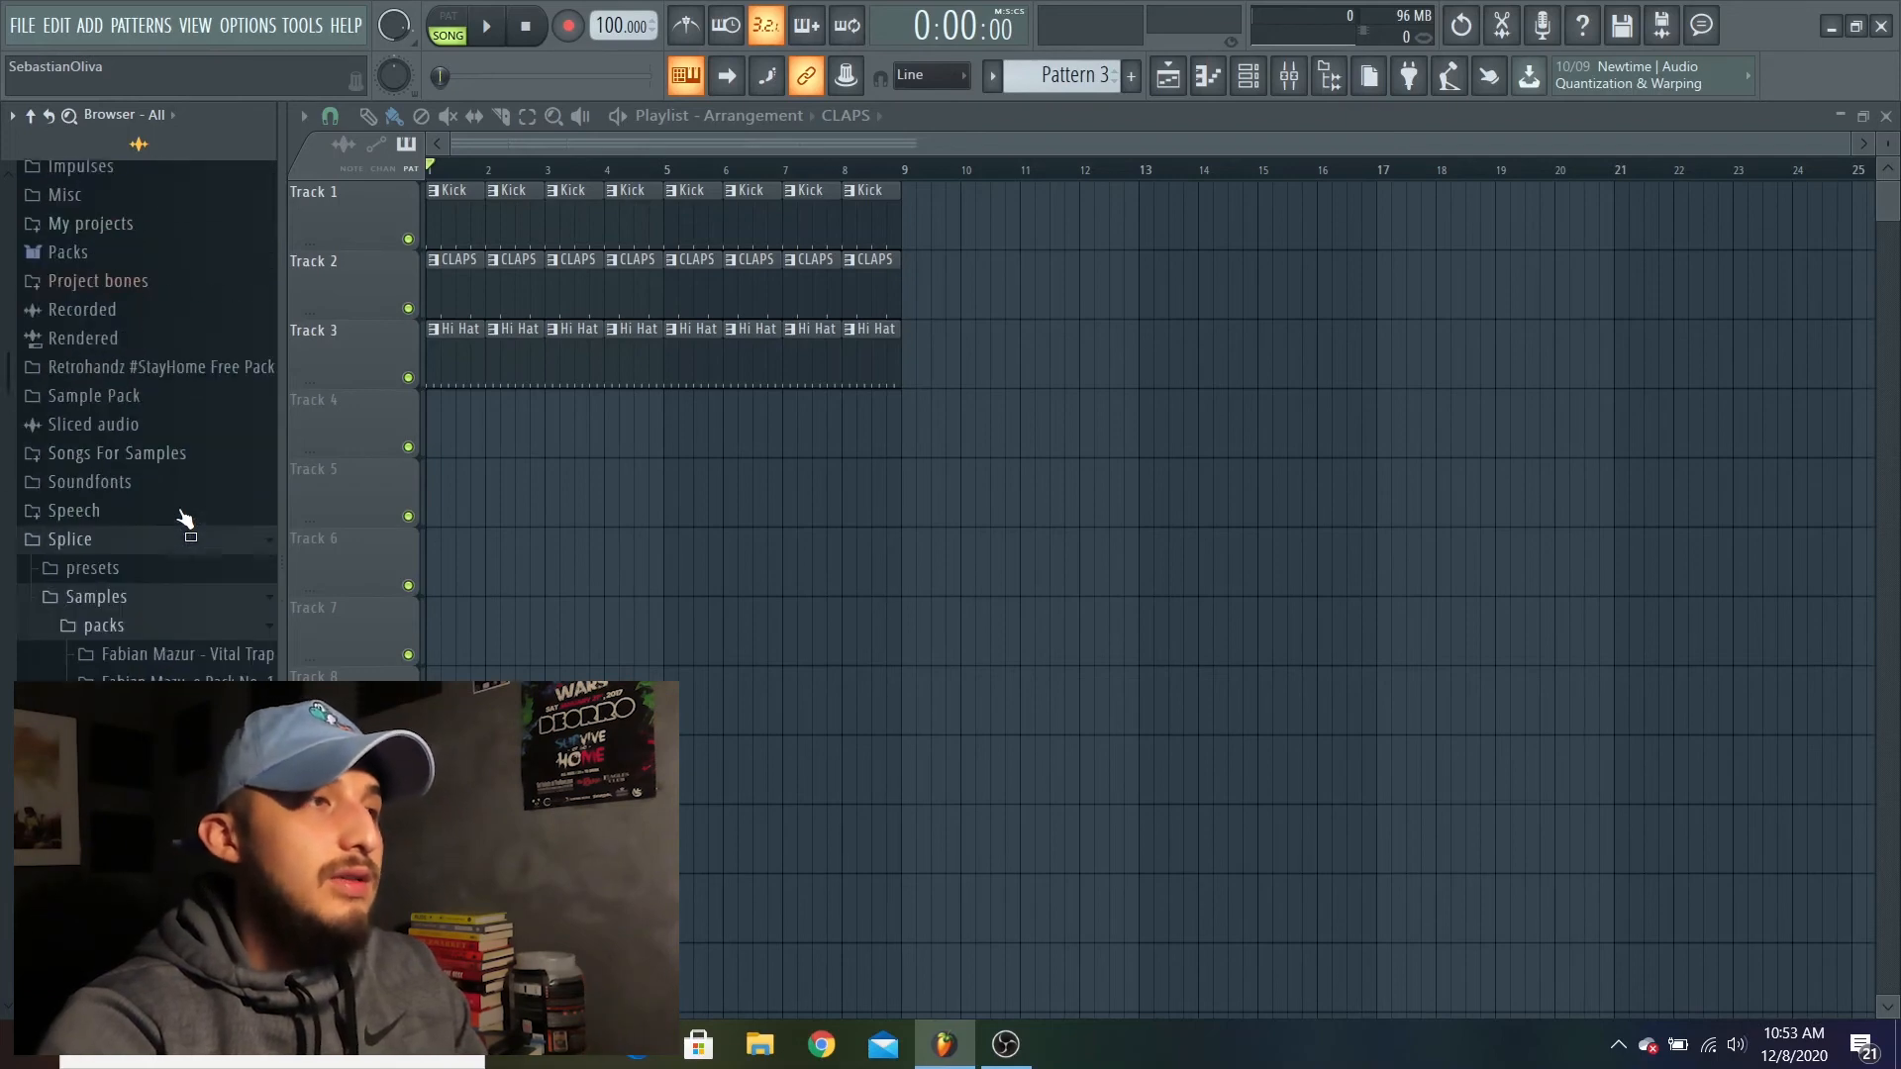
scroll(126, 535, up, 5)
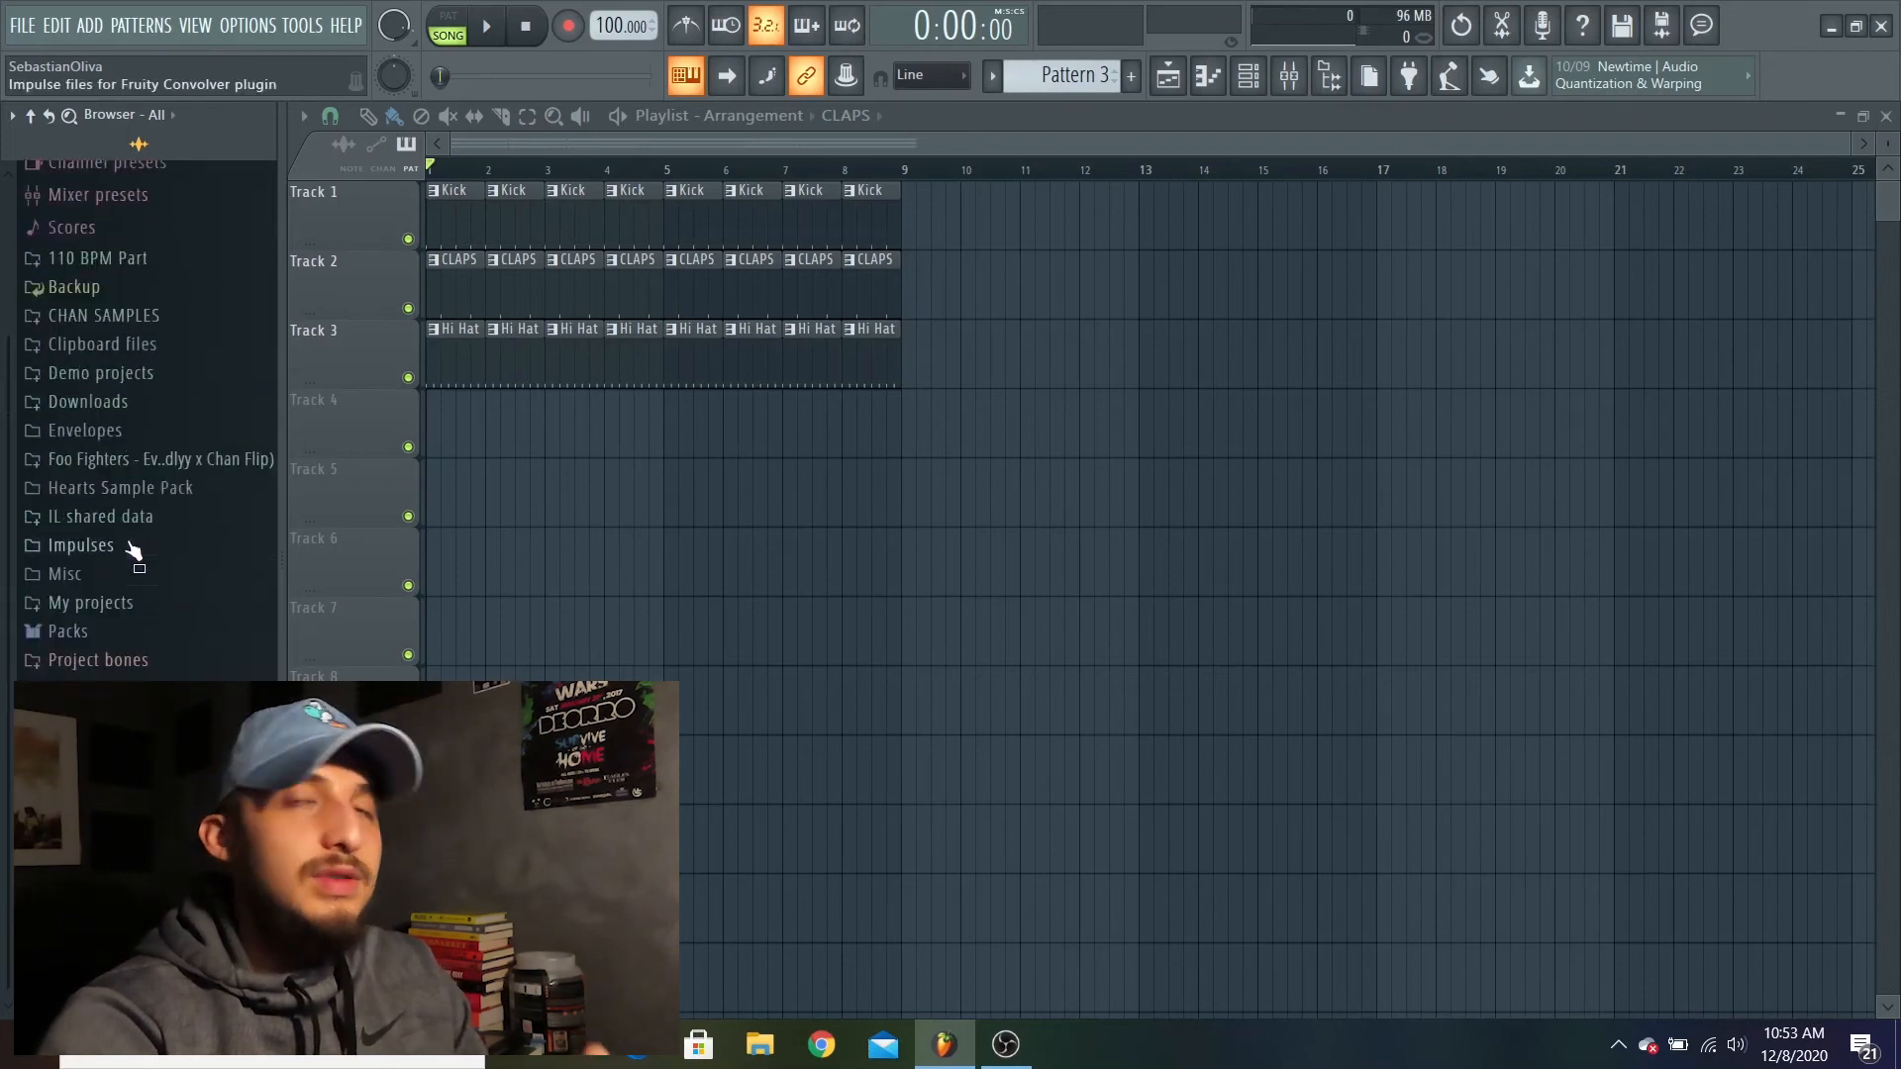
click(100, 632)
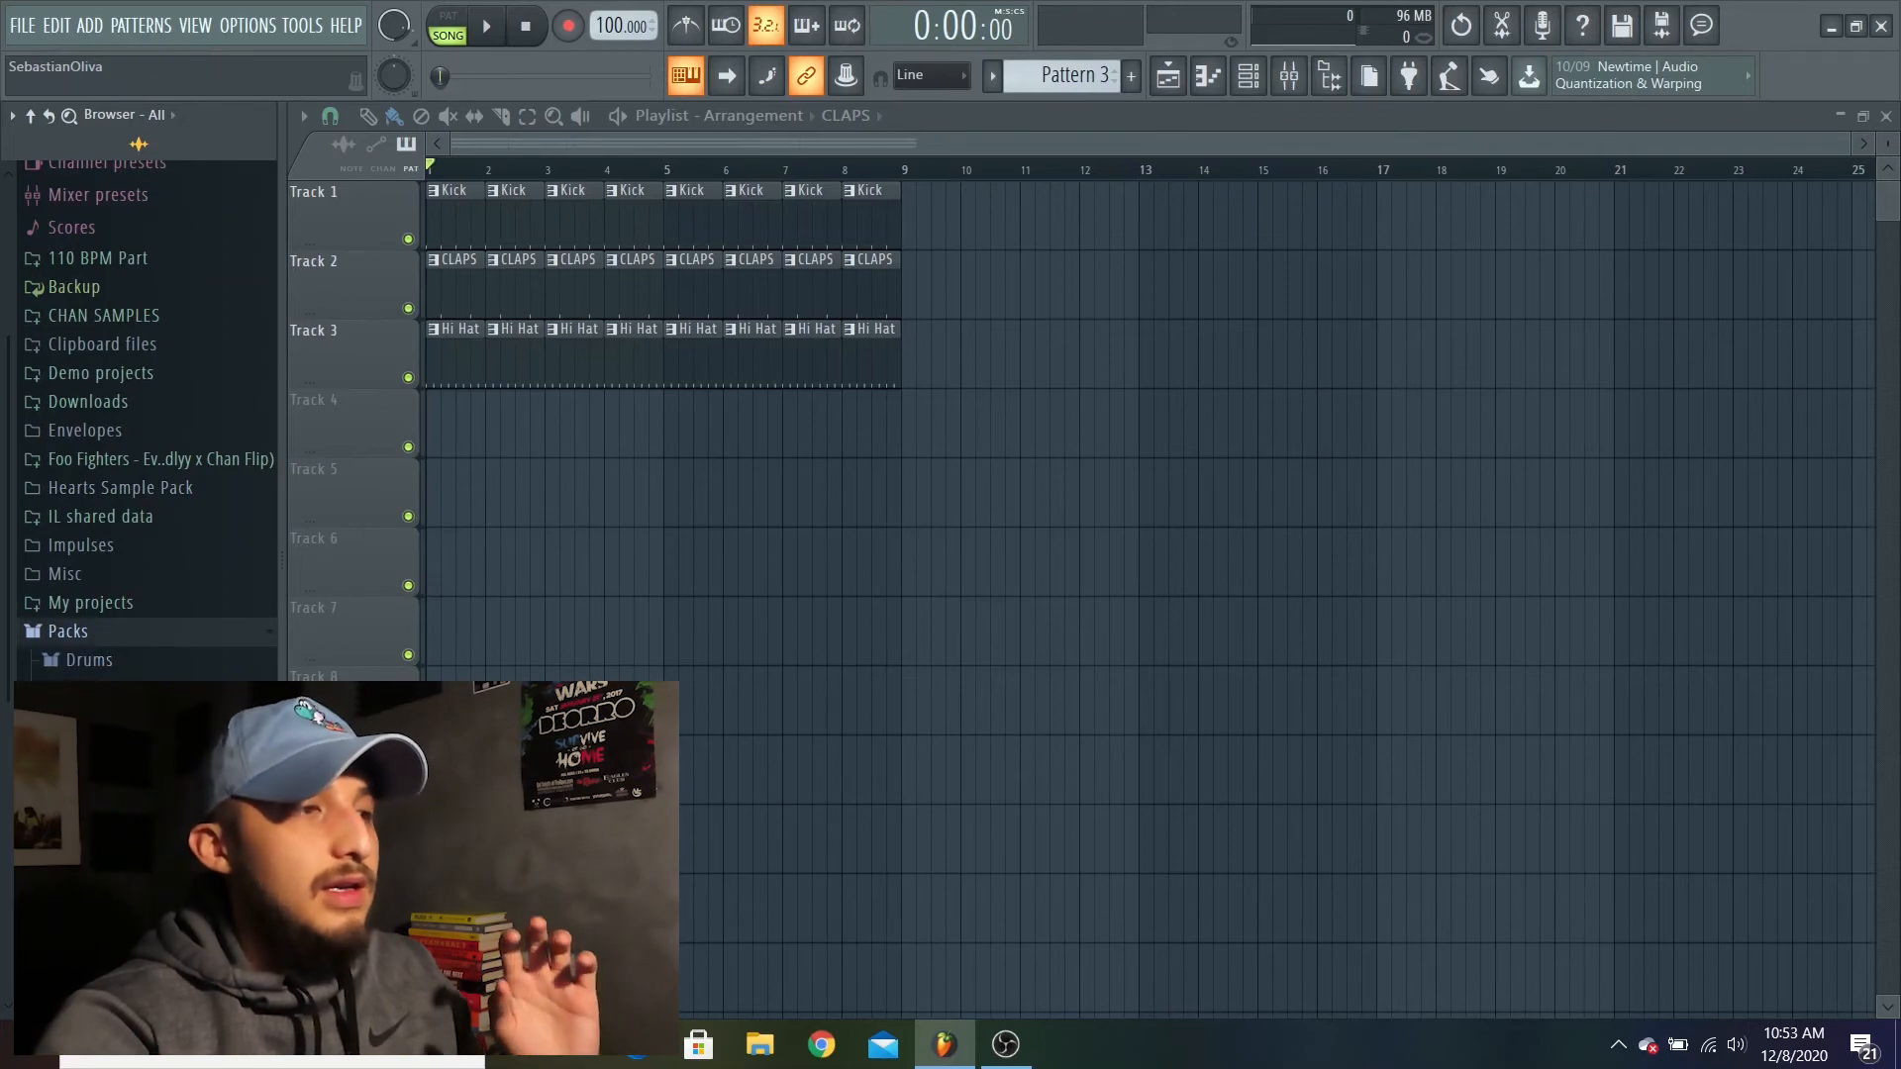
scroll(129, 734, down, 3)
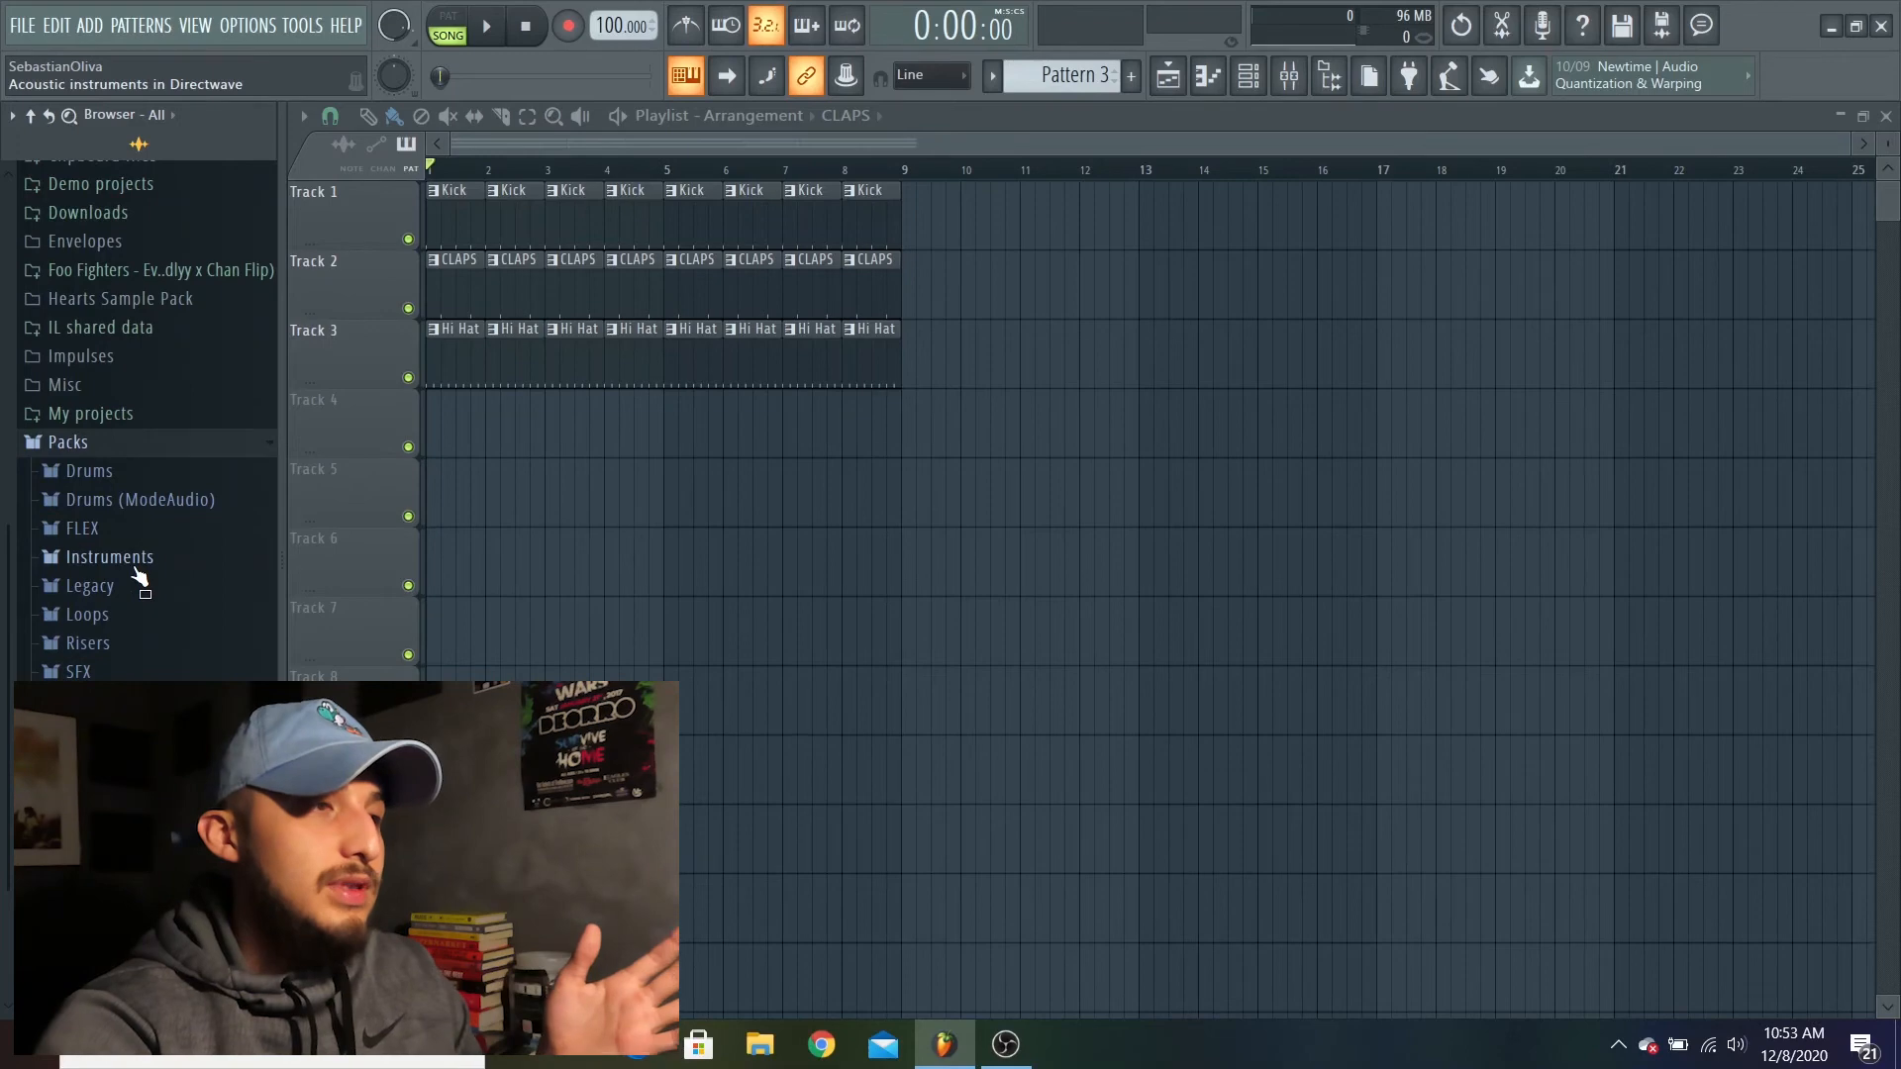
click(120, 475)
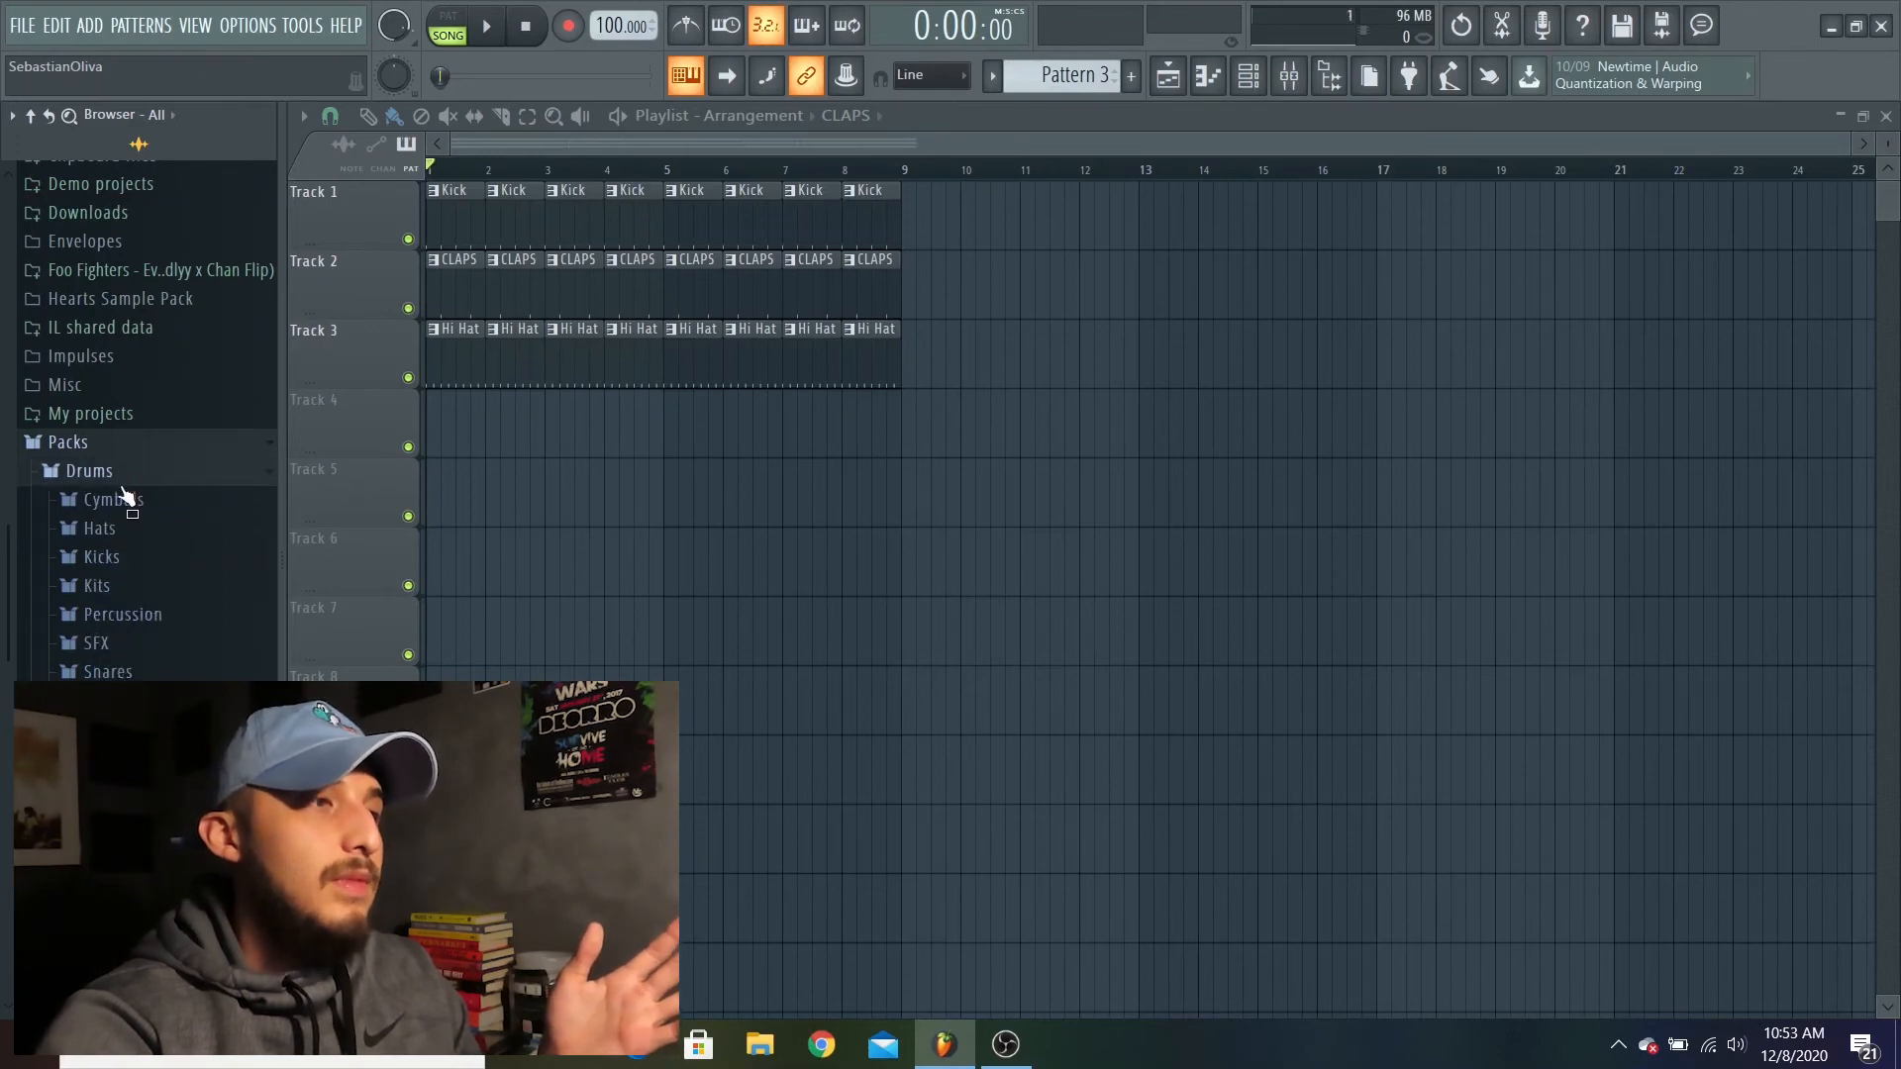
click(109, 552)
click(127, 472)
click(134, 523)
click(135, 580)
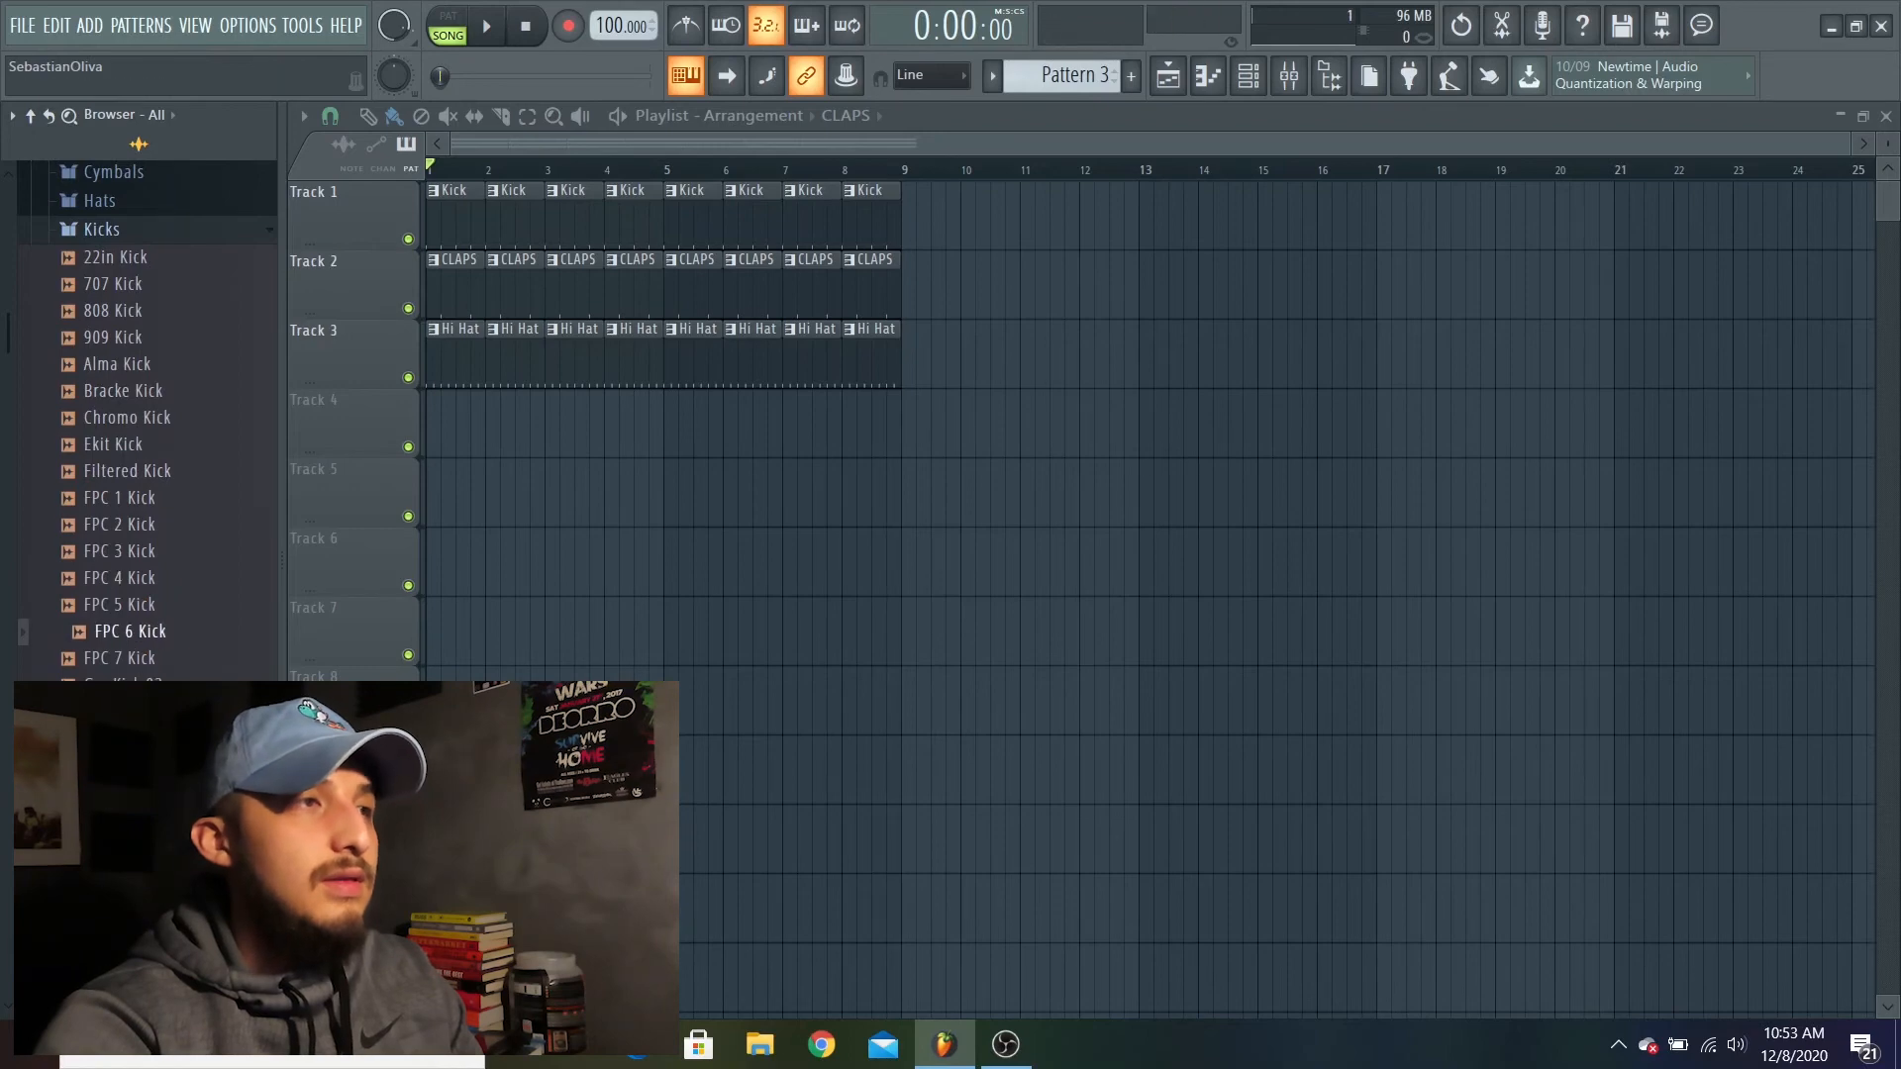
click(139, 236)
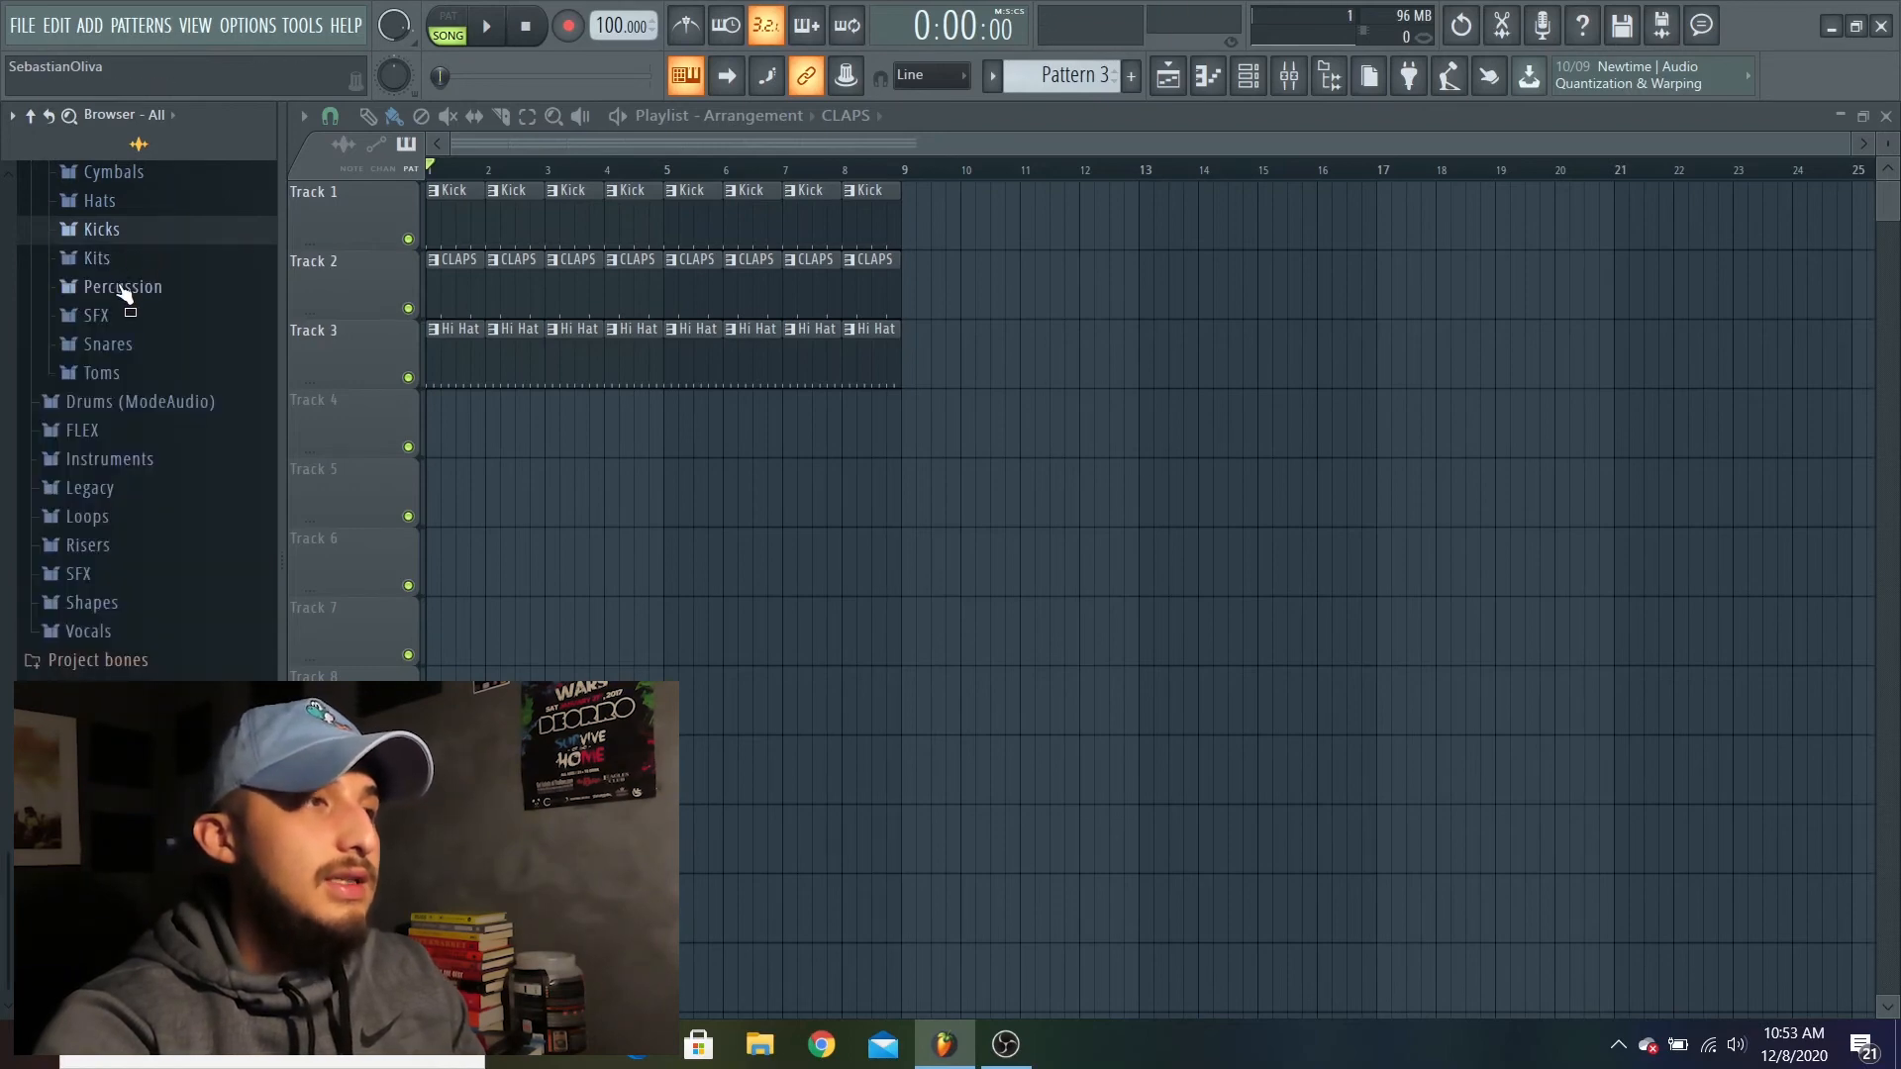
Step: View the list of instruments and plugins that can be added as channels, and close it without adding any
click(90, 26)
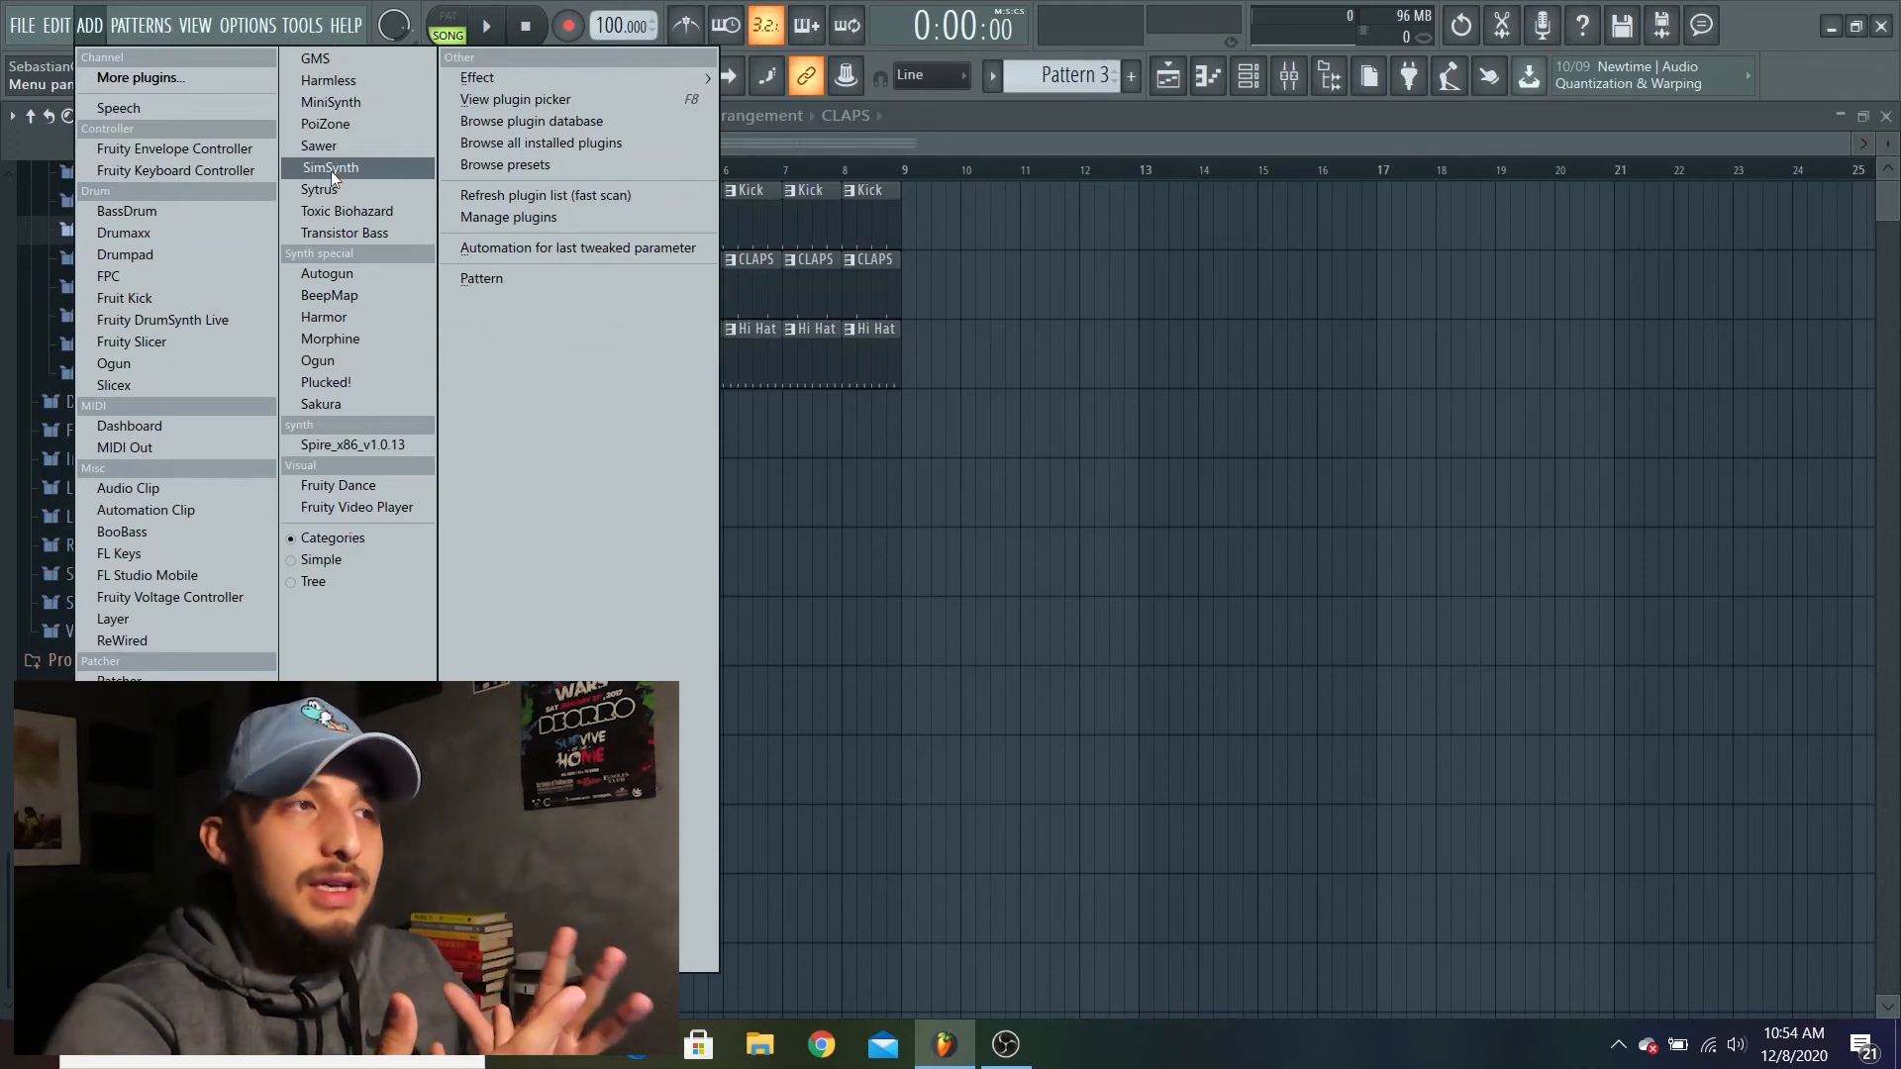
click(786, 141)
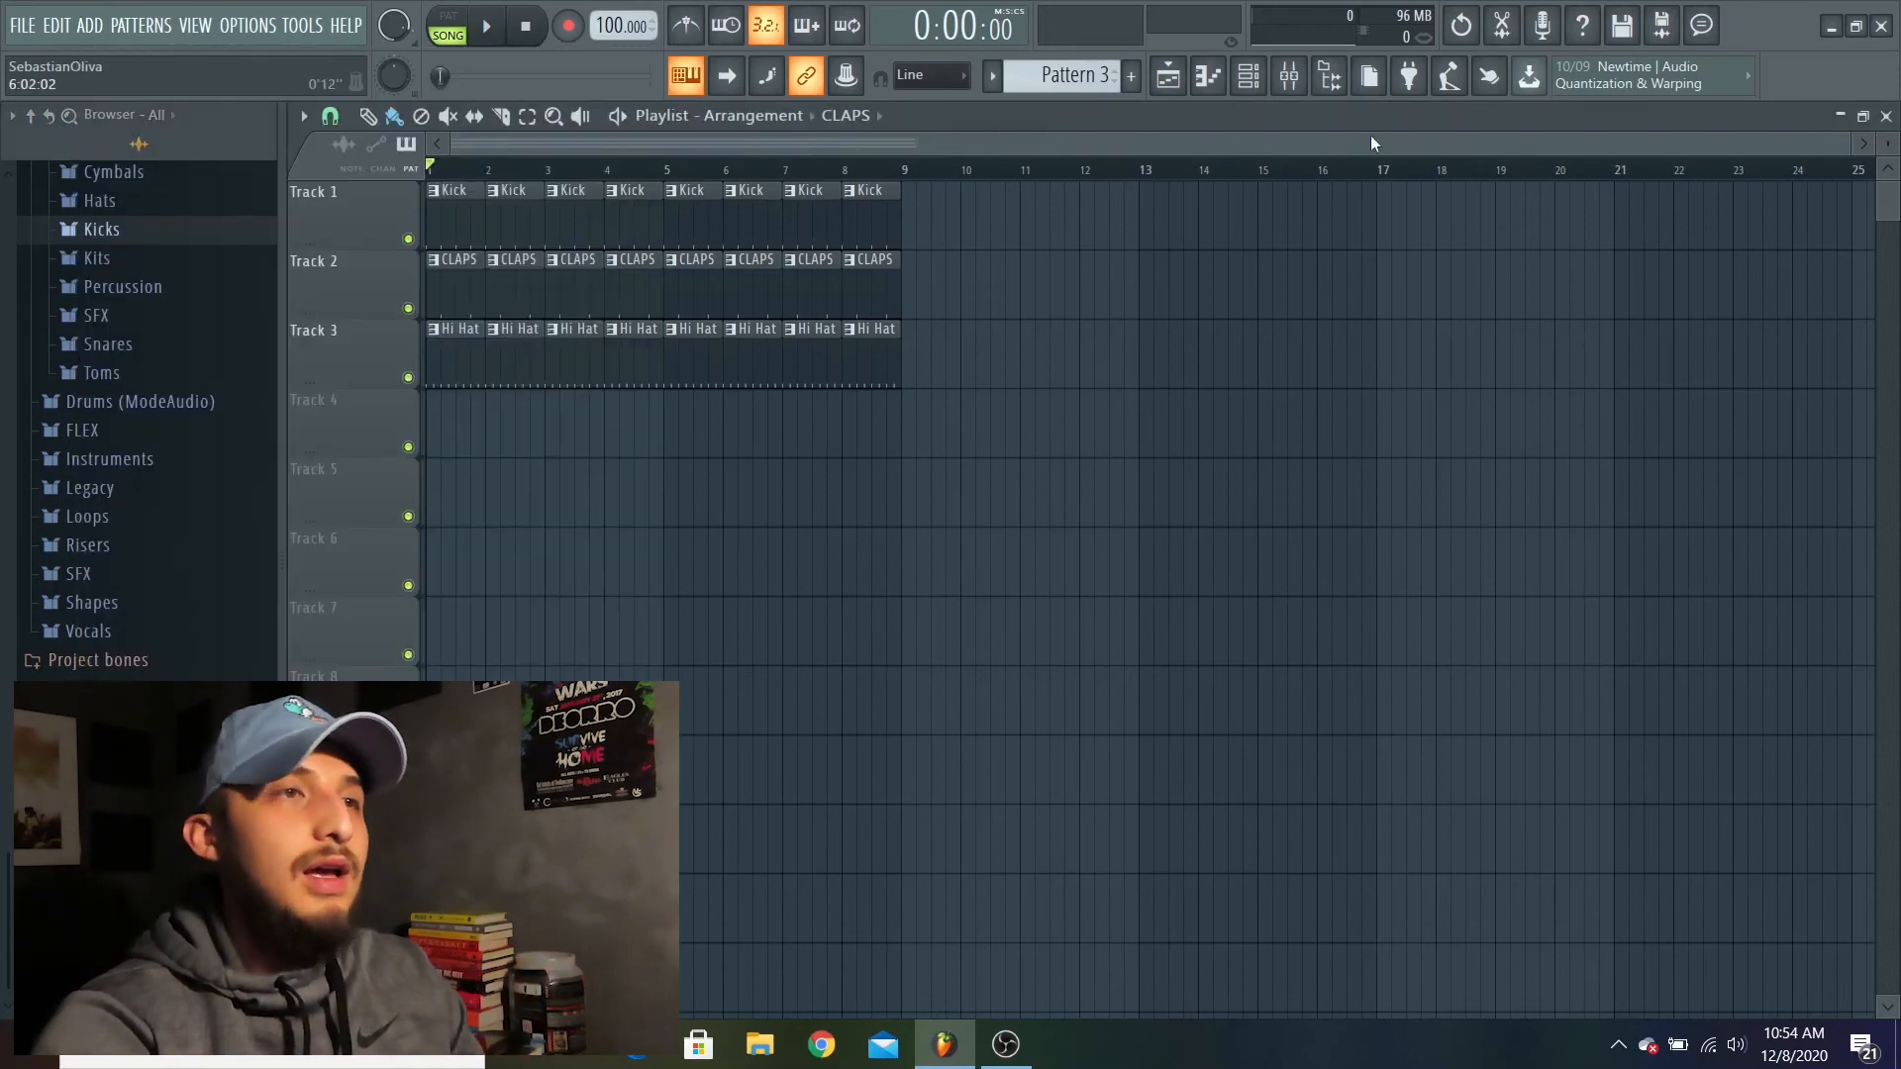